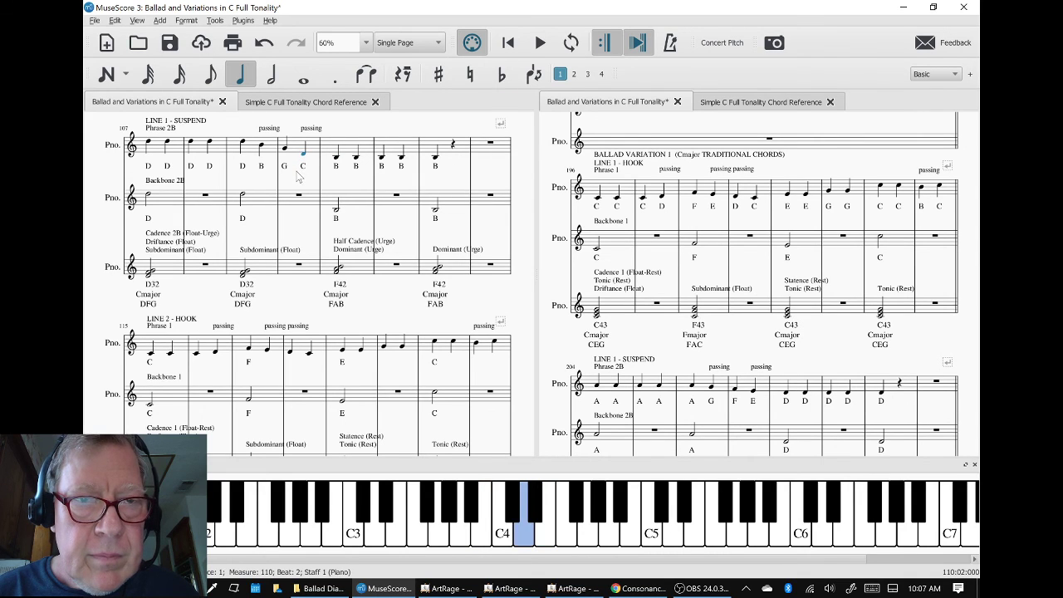
Change the passing note in measure 110 of LINE 1 - SUSPEND to C.
key(Down)
key(Down)
key(Down)
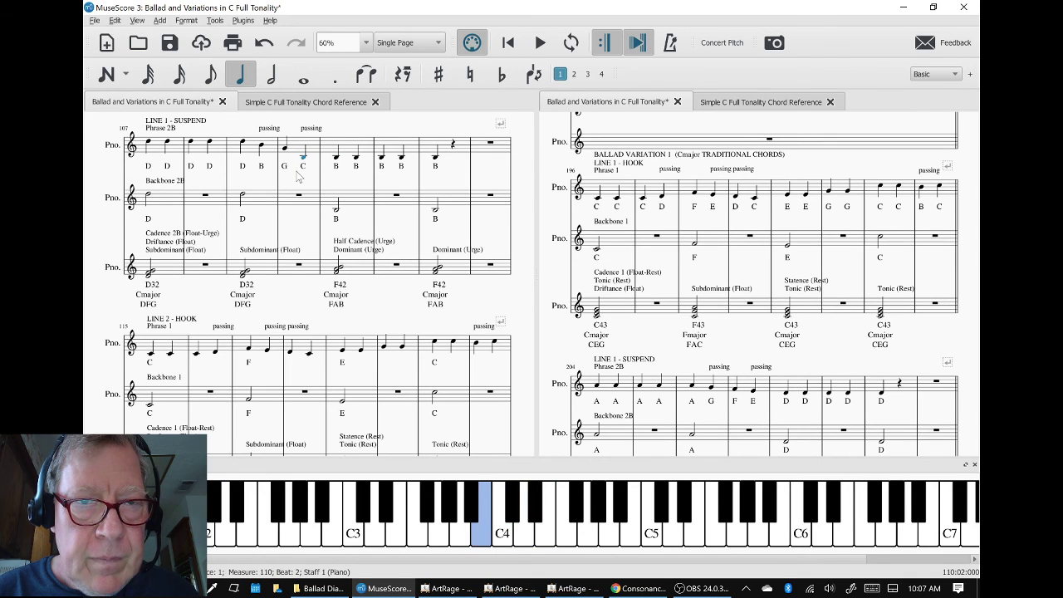
key(Up)
key(Escape)
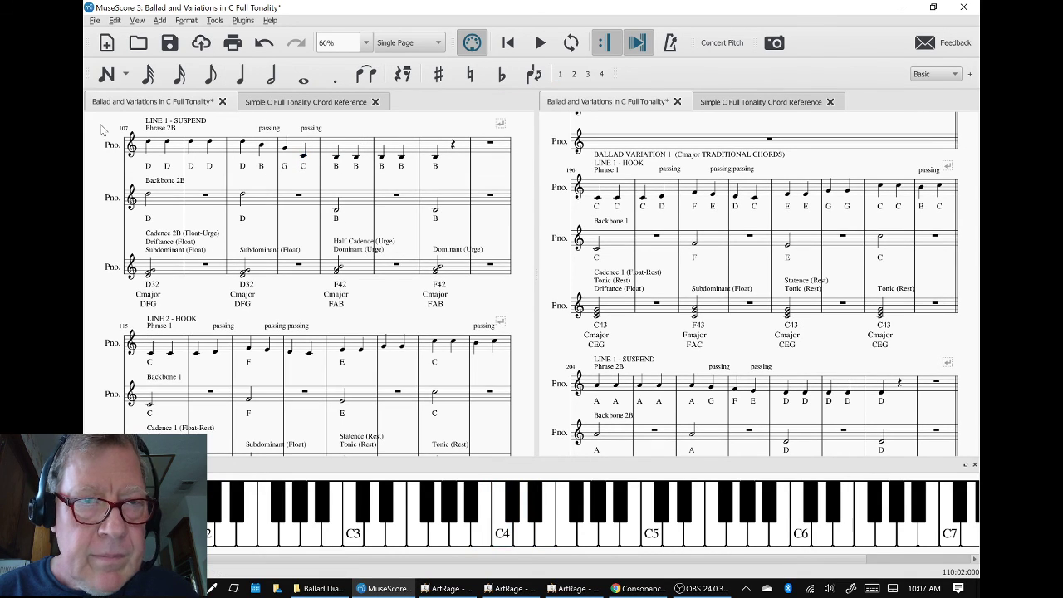
Check the melody from measure 107 through 113, then save the Ballad score.
click(166, 143)
key(Right)
key(Right)
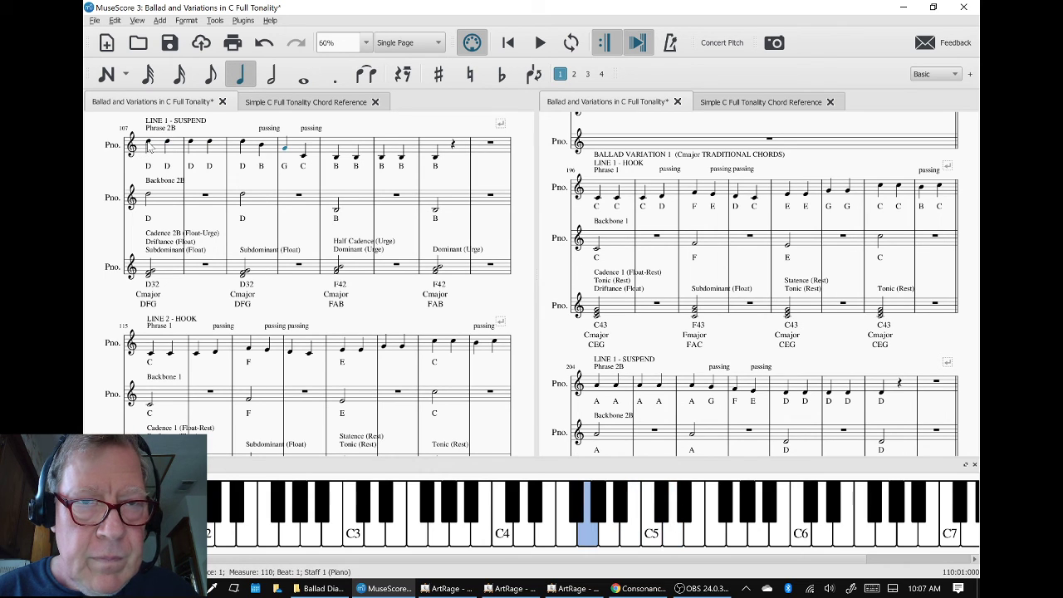
key(ctrl+Right)
key(ctrl+Right)
key(ctrl+Right)
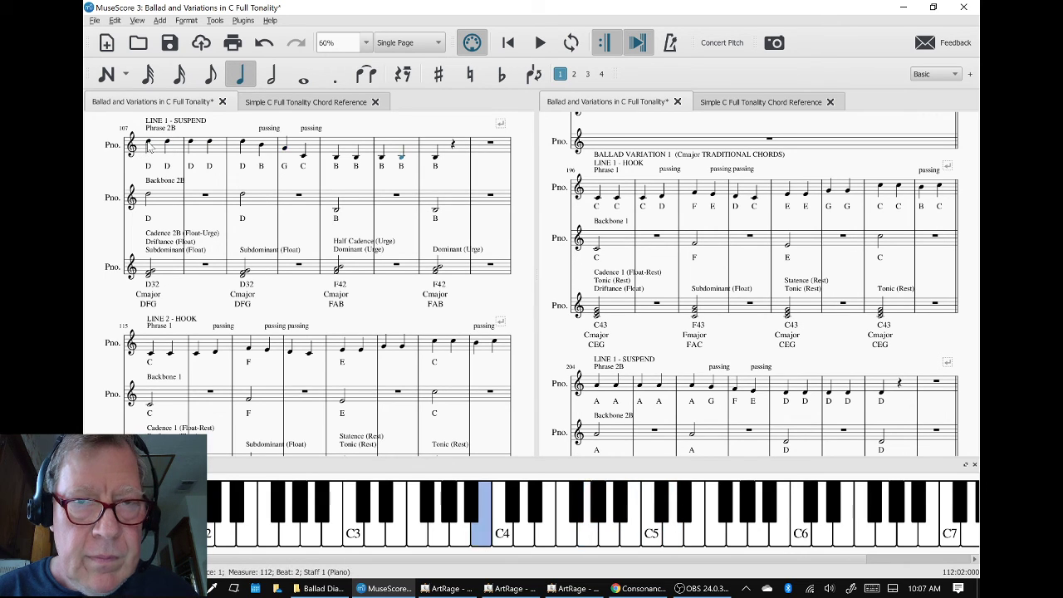
key(Escape)
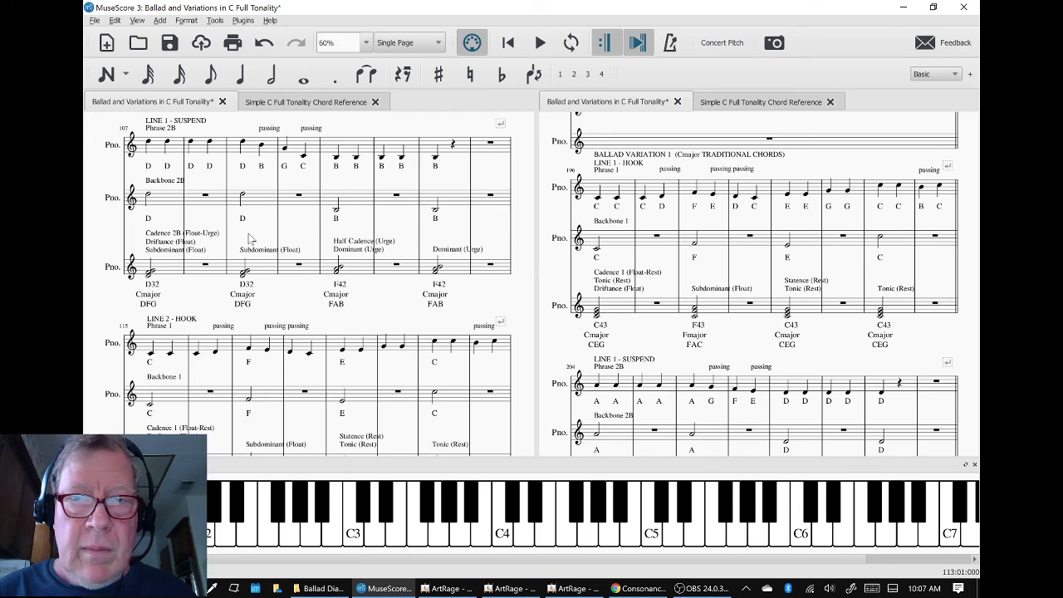
scroll(287, 244, up, 1)
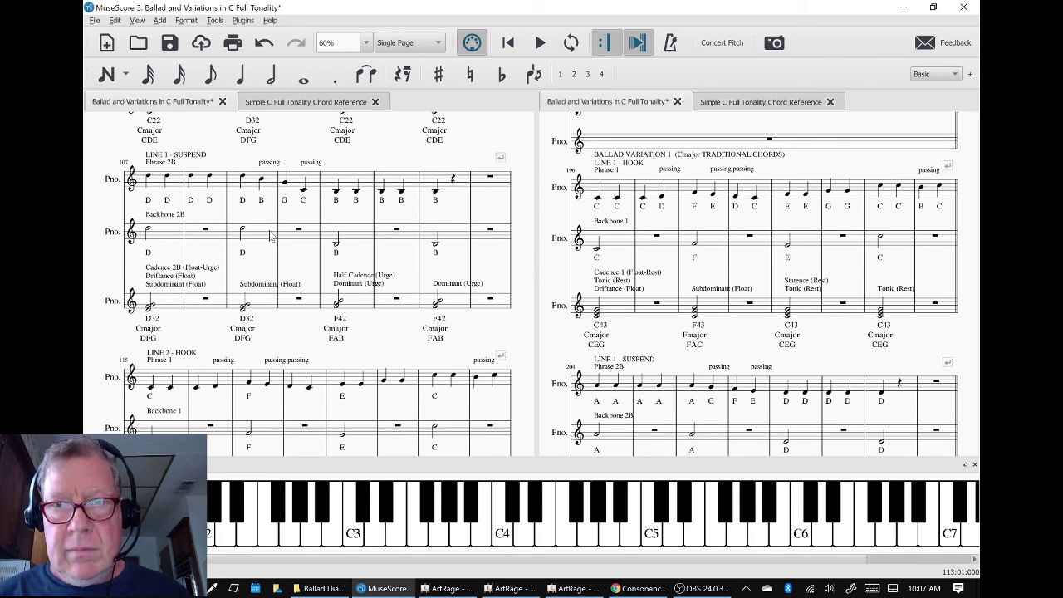
key(ctrl+s)
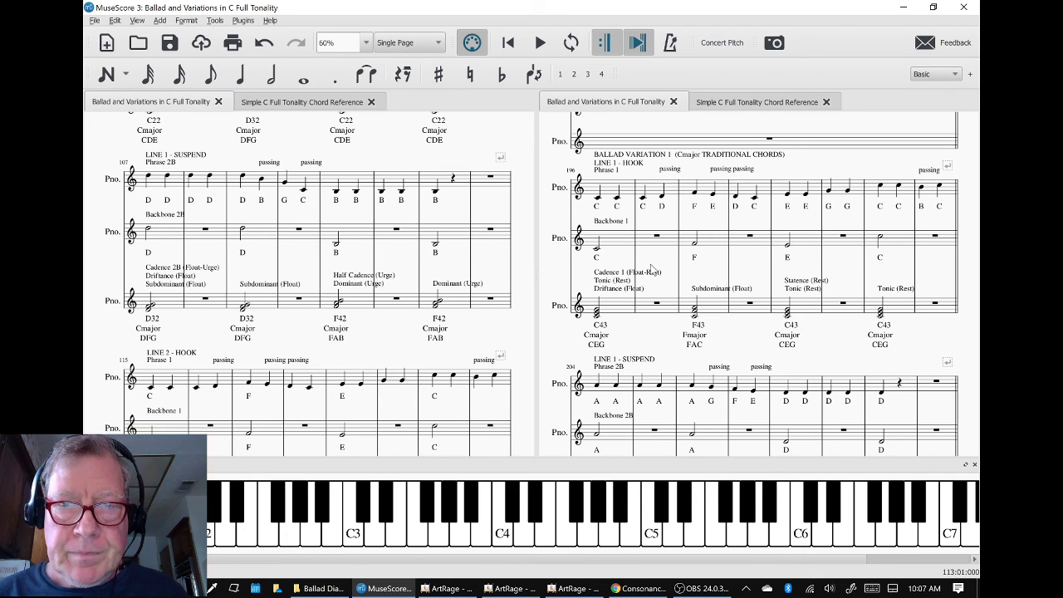
Play Variation 1 from measure 196, then stop playback.
scroll(652, 270, down, 1)
scroll(348, 253, up, 5)
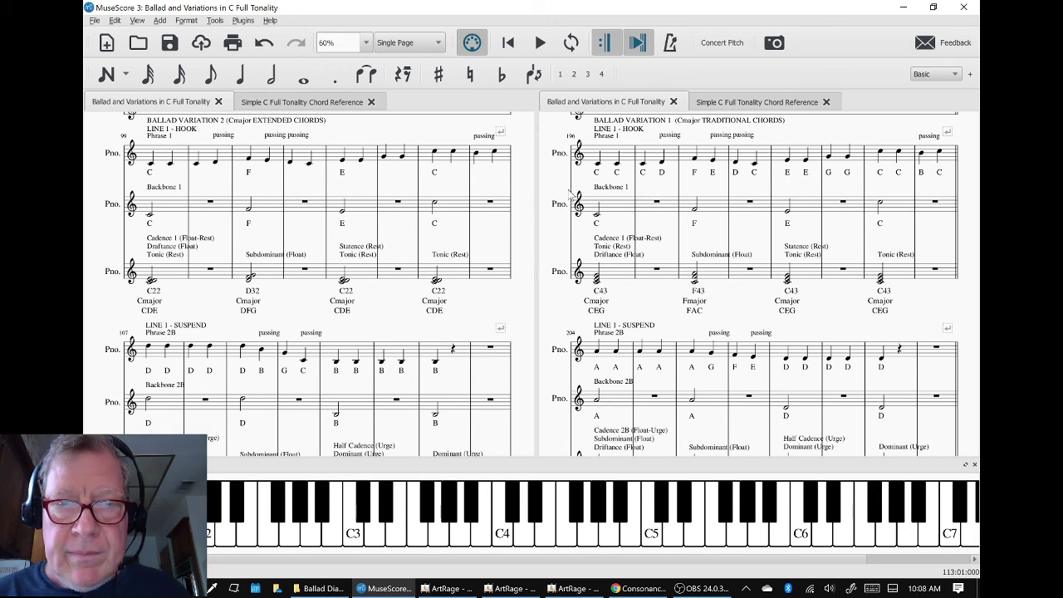
shift+click(617, 213)
key(space)
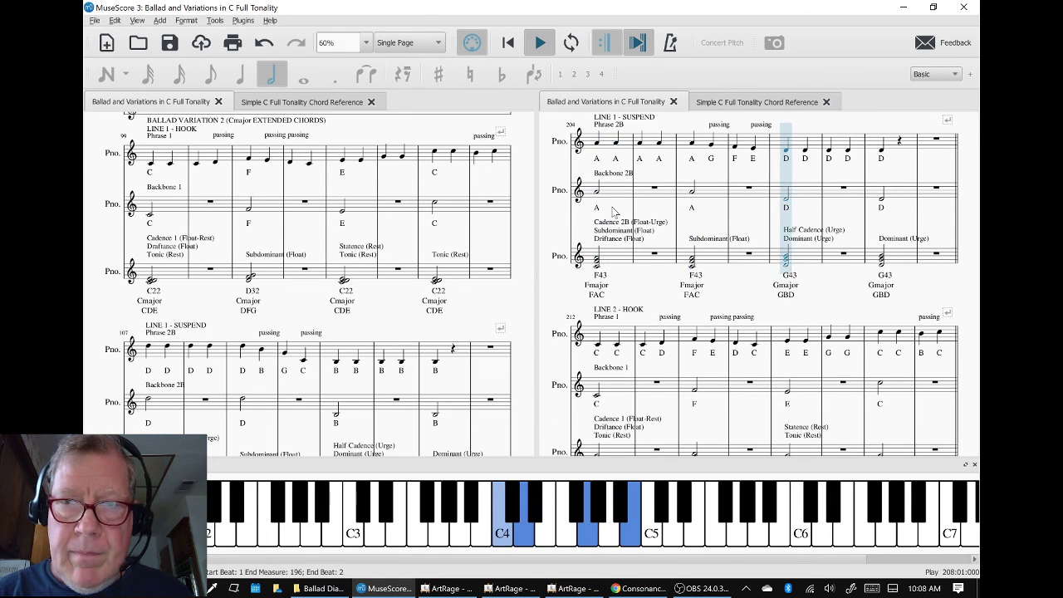
key(space)
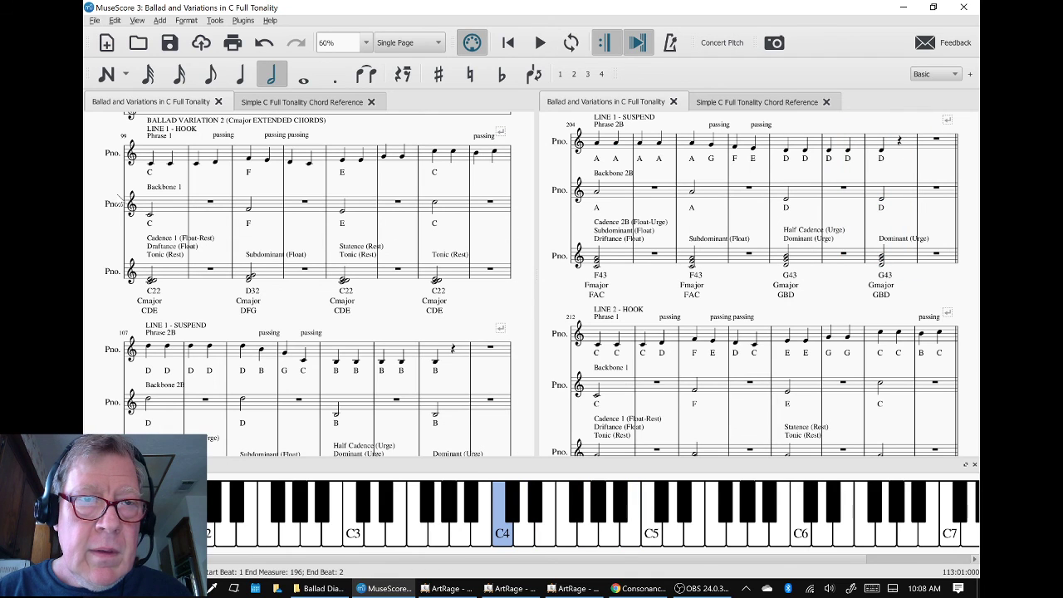
Play Variation 2 from measure 99, stop it, clear the selection and open the View menu.
click(169, 210)
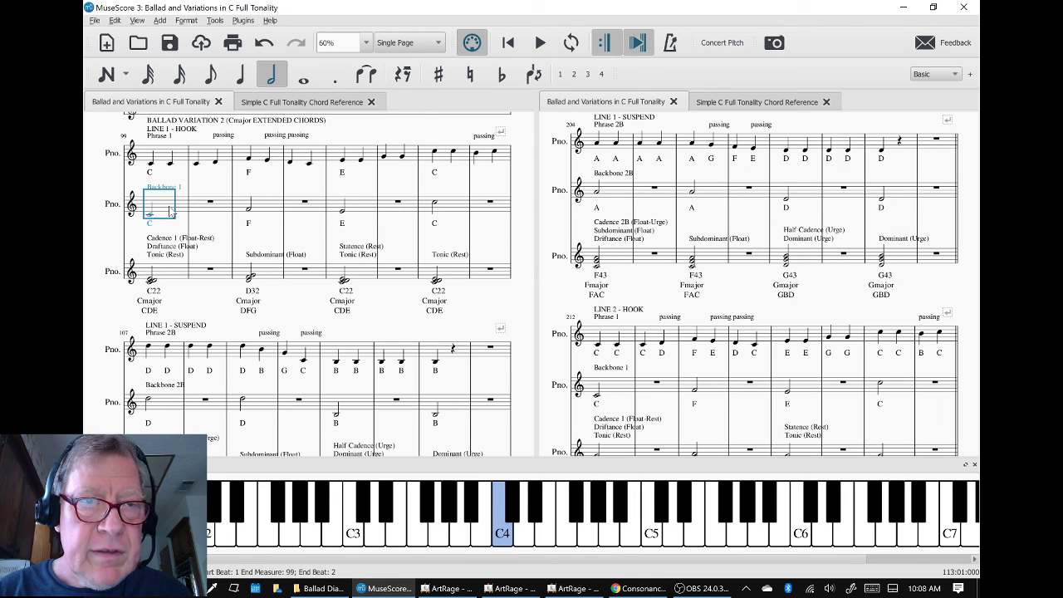
key(space)
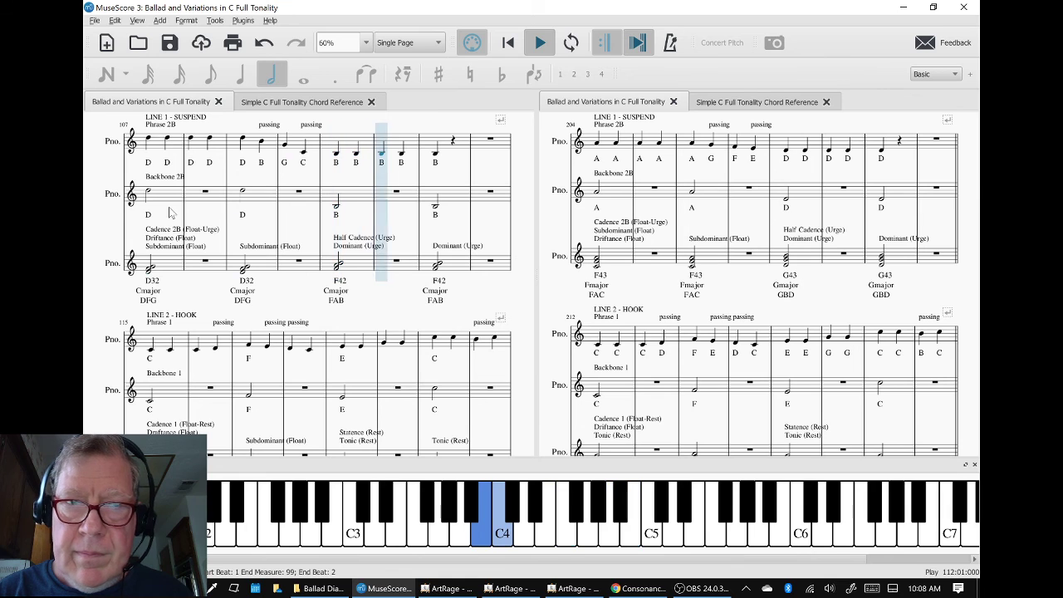
key(space)
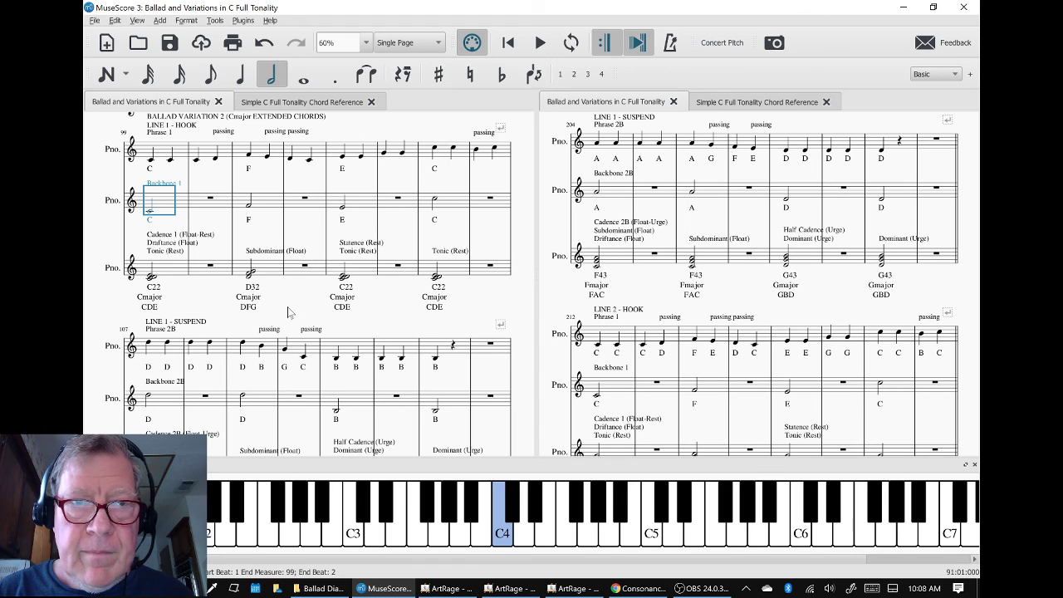
scroll(293, 309, up, 1)
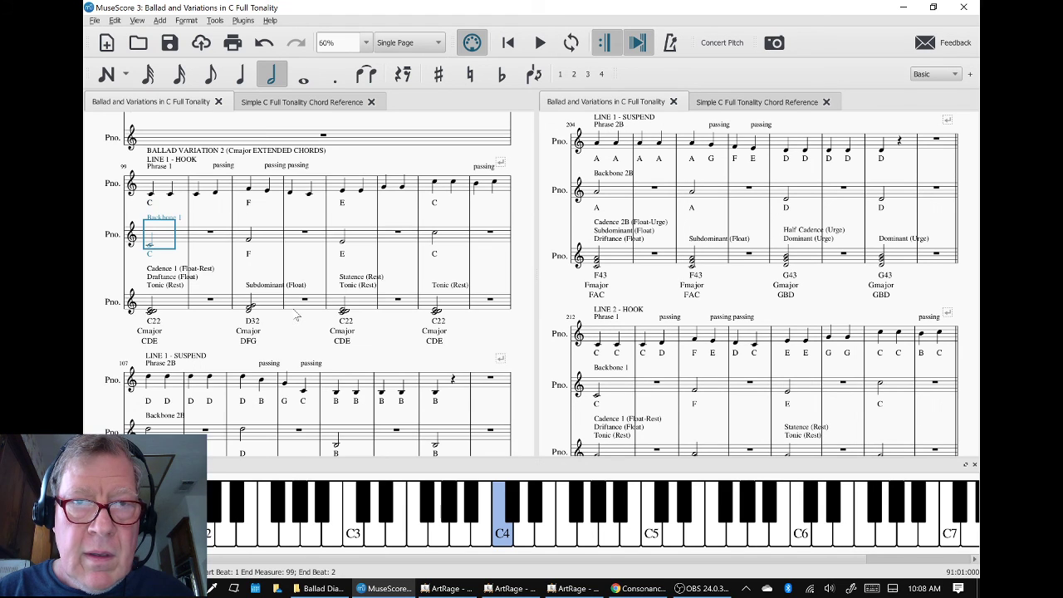
click(103, 293)
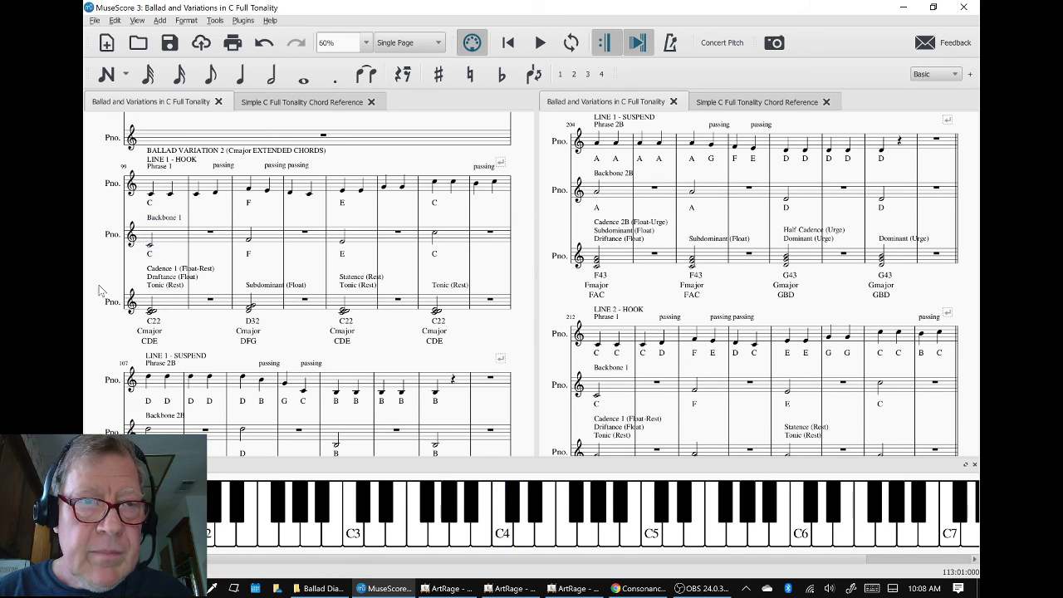
click(137, 20)
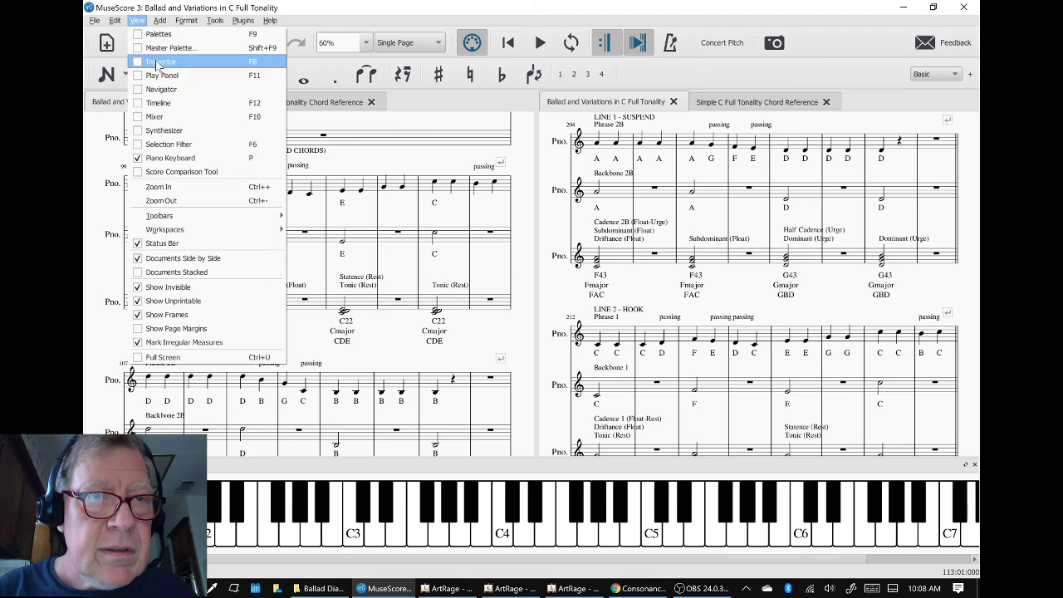
click(151, 117)
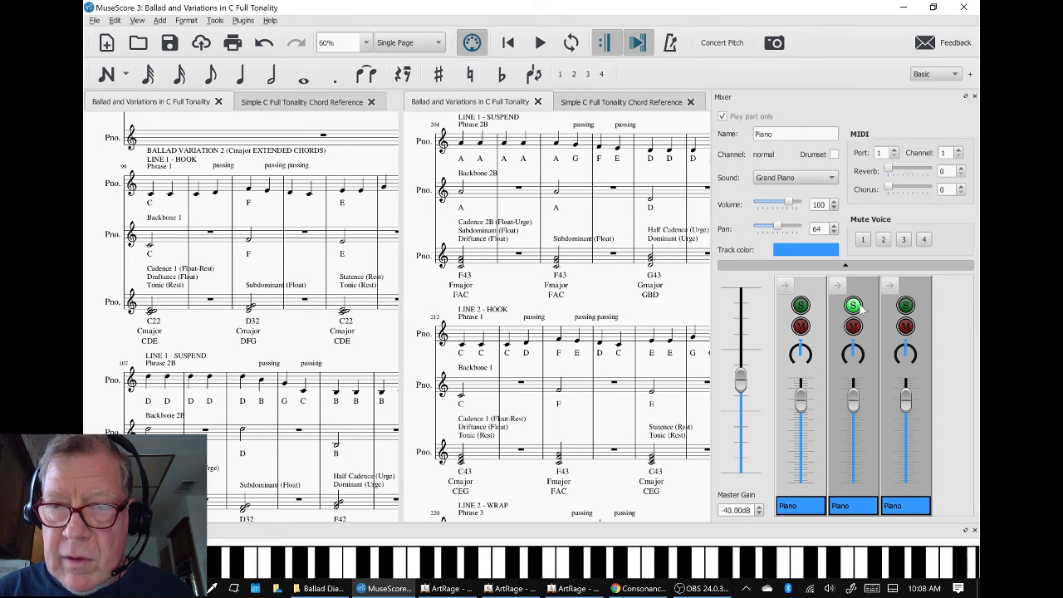
click(974, 97)
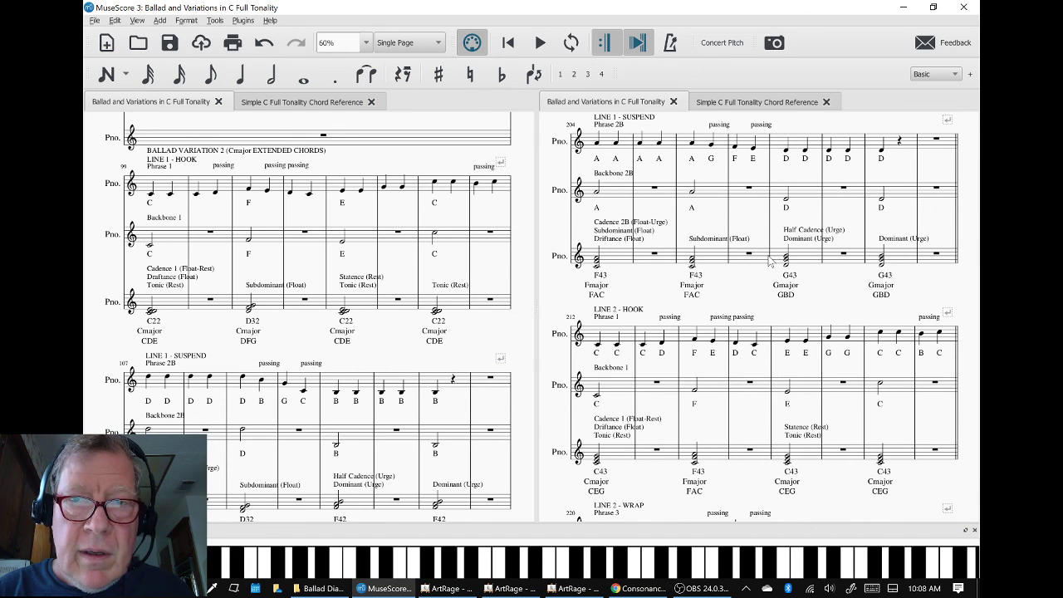
scroll(769, 262, up, 4)
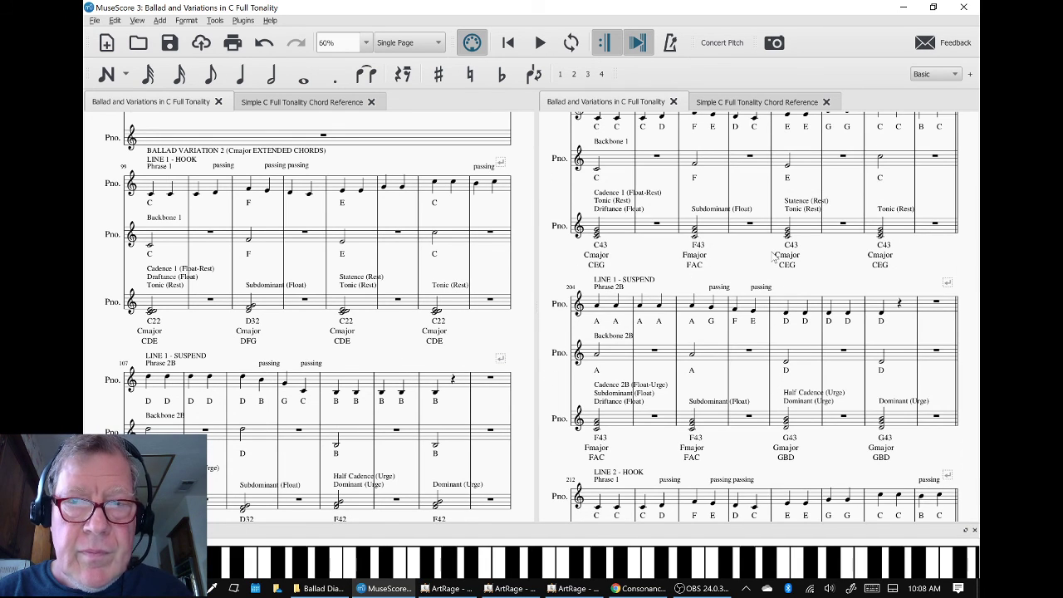
Play Variation 1 from its first Backbone 1 measure, then stop.
scroll(773, 258, up, 3)
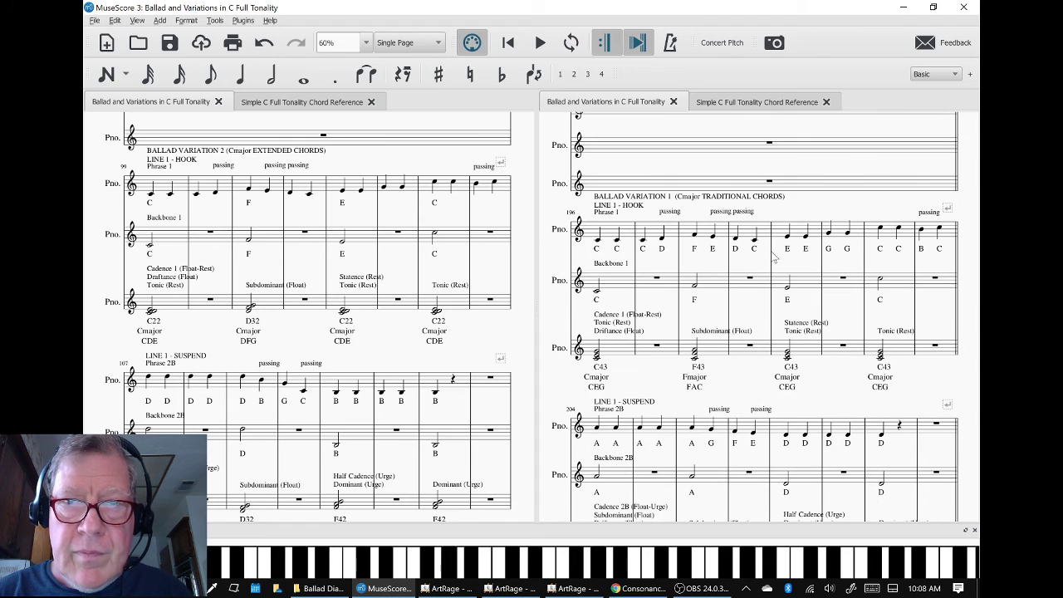
click(618, 285)
click(553, 325)
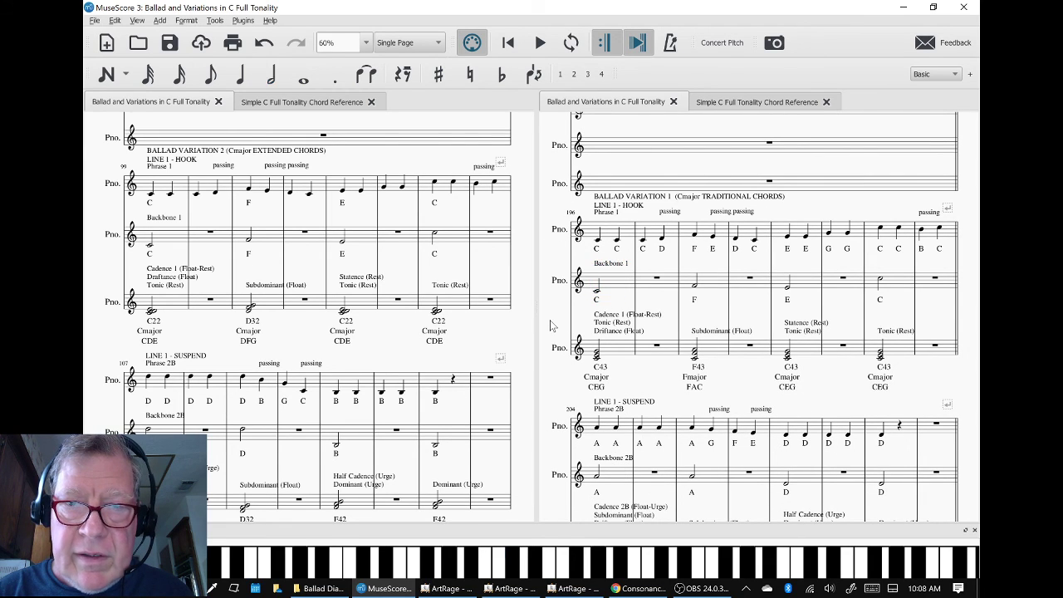
key(space)
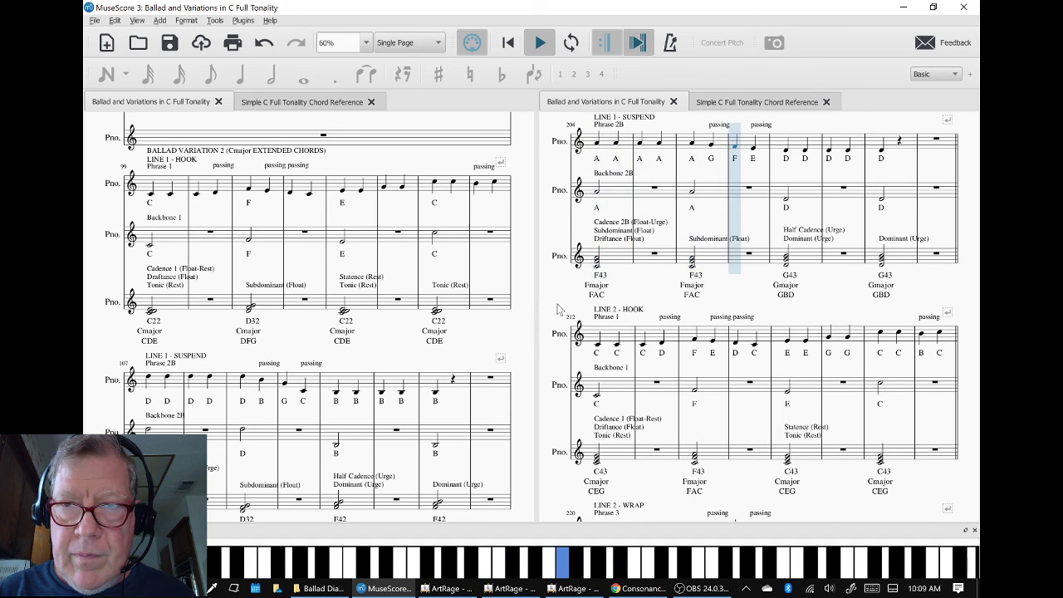
key(space)
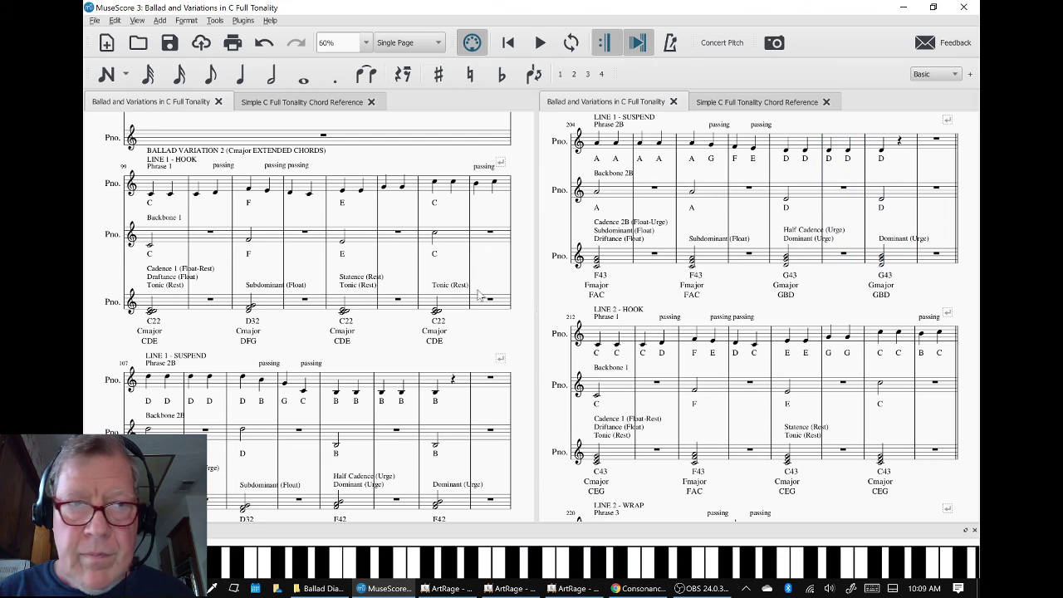
Play Variation 2 from its opening measure, then stop.
click(157, 192)
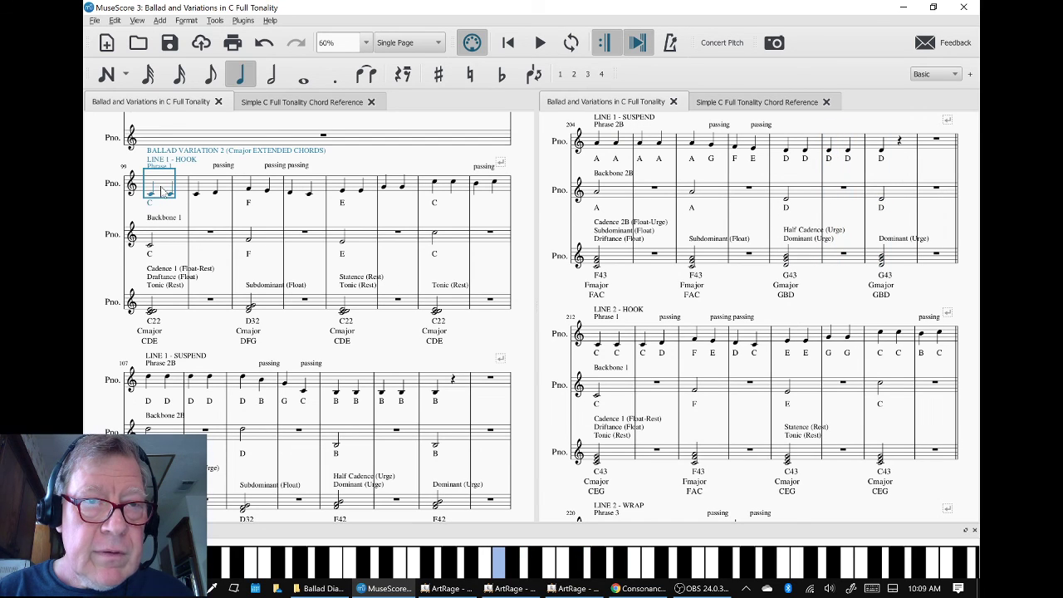
click(105, 217)
key(space)
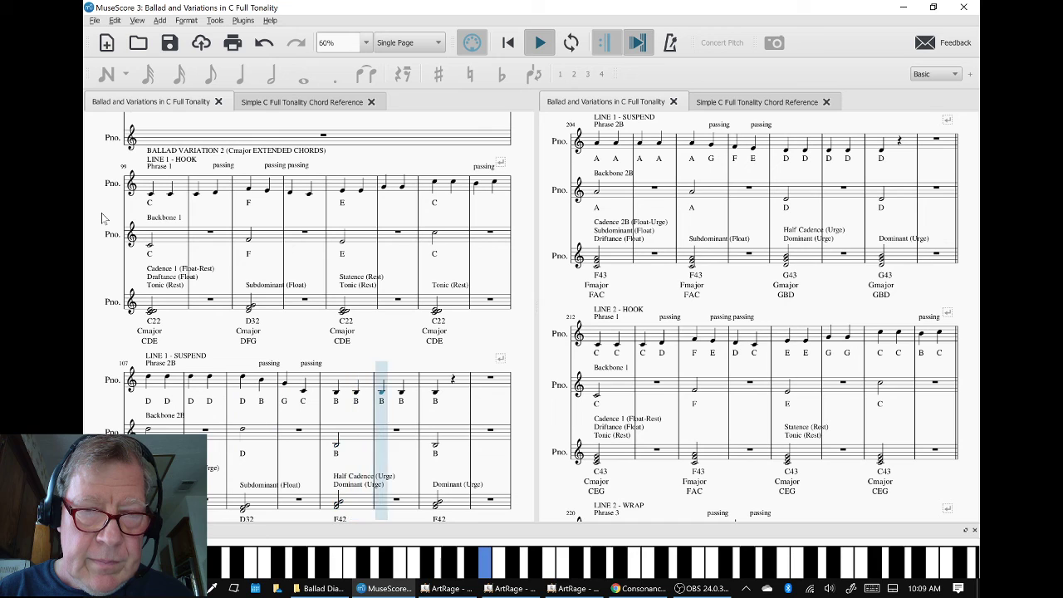
key(space)
Select the F42 half cadence chord and toggle View > Full Screen on and off.
scroll(398, 425, down, 1)
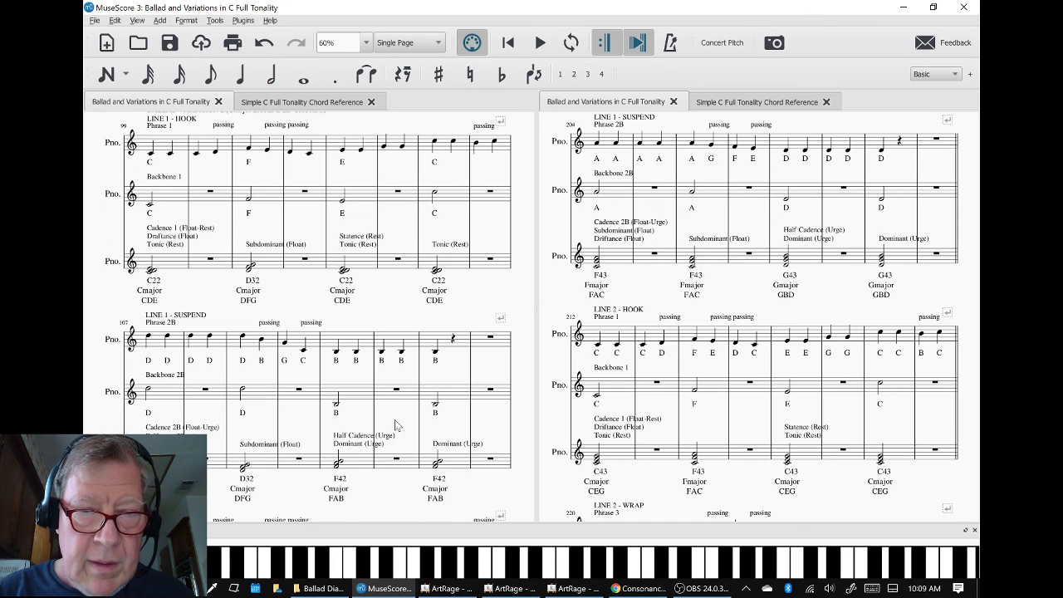
click(353, 463)
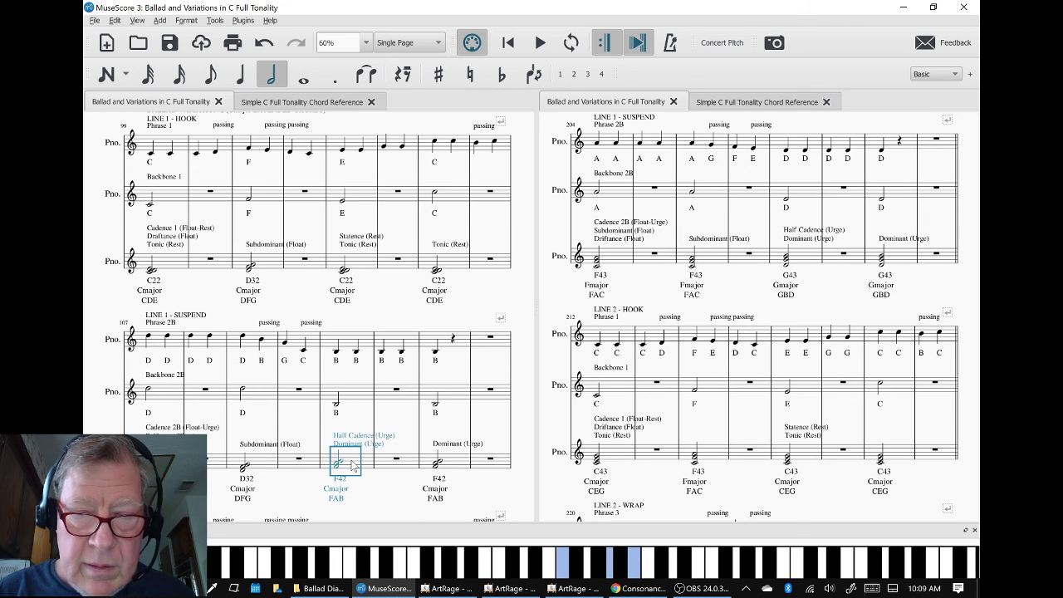
scroll(353, 463, down, 1)
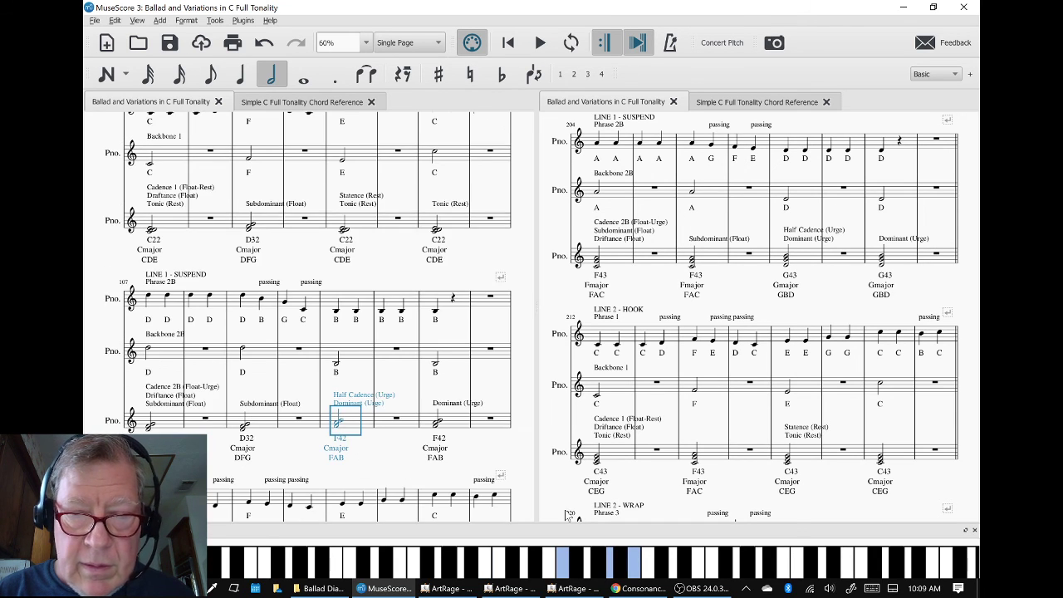
click(138, 20)
click(152, 357)
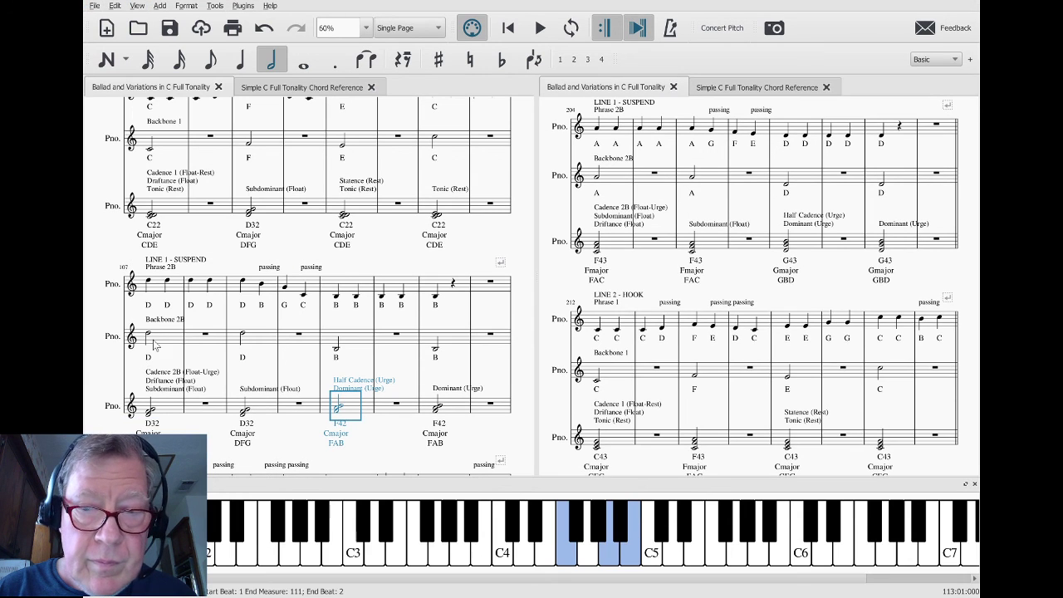
click(141, 7)
click(158, 343)
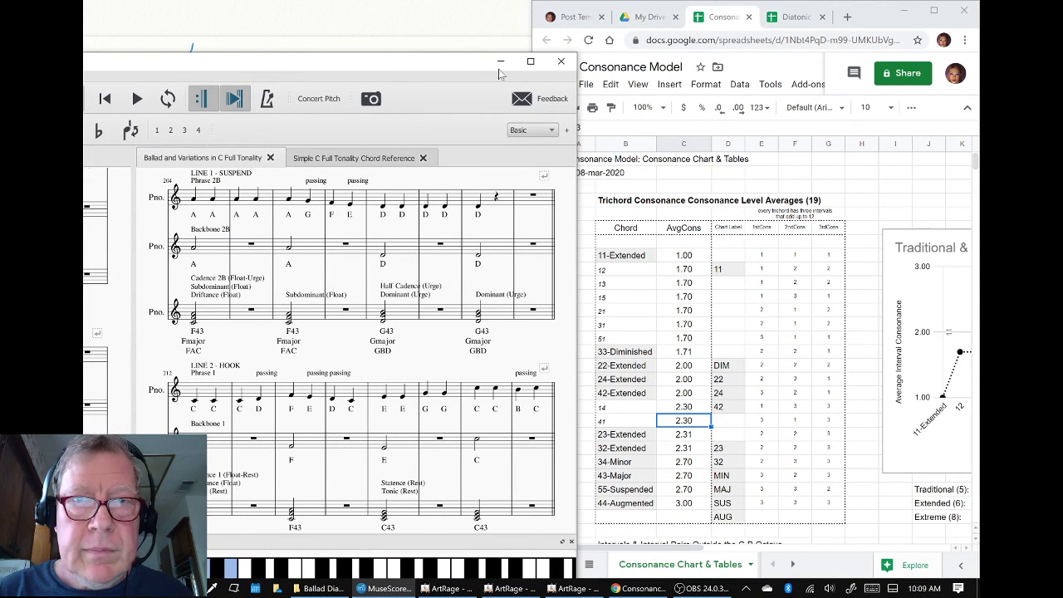
Maximize the MuseScore window and deselect the F42 chord.
click(530, 62)
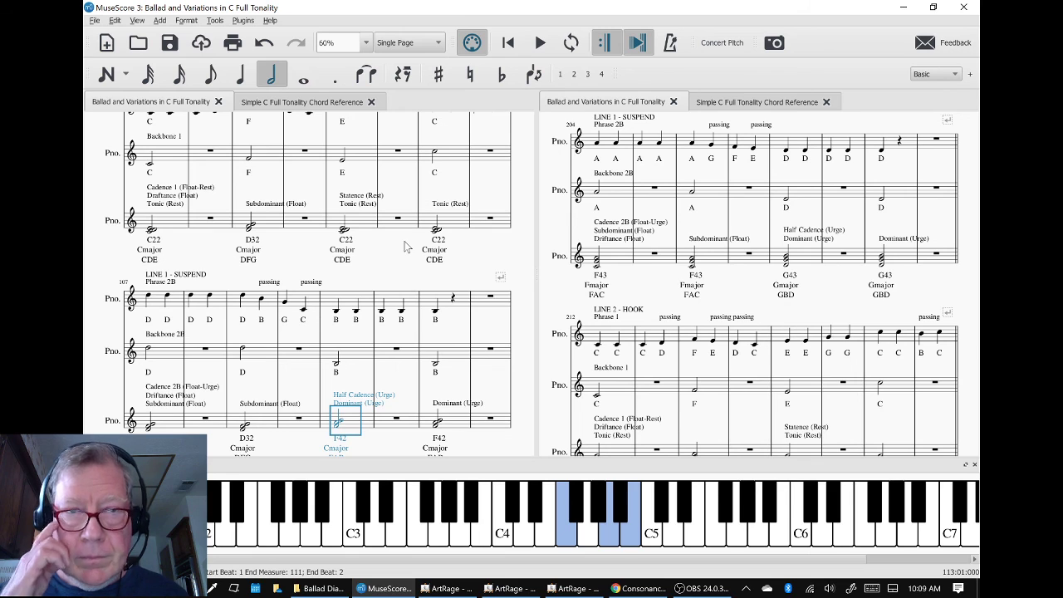
click(94, 248)
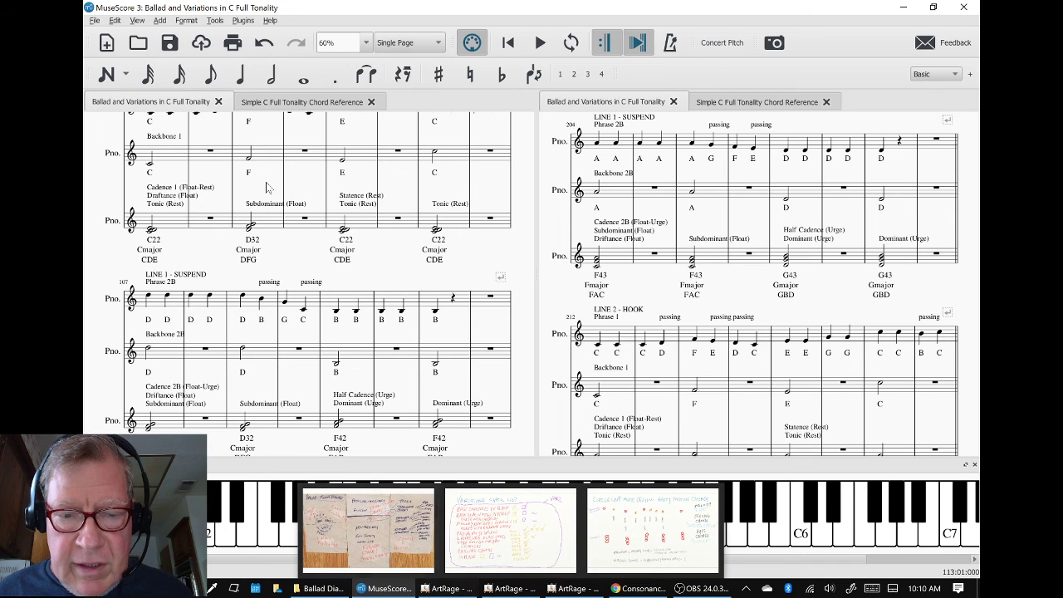
Switch to the ArtRage 'Composing a Ballad Part 10 MOVING FORWARD' drawing.
key(alt+Tab)
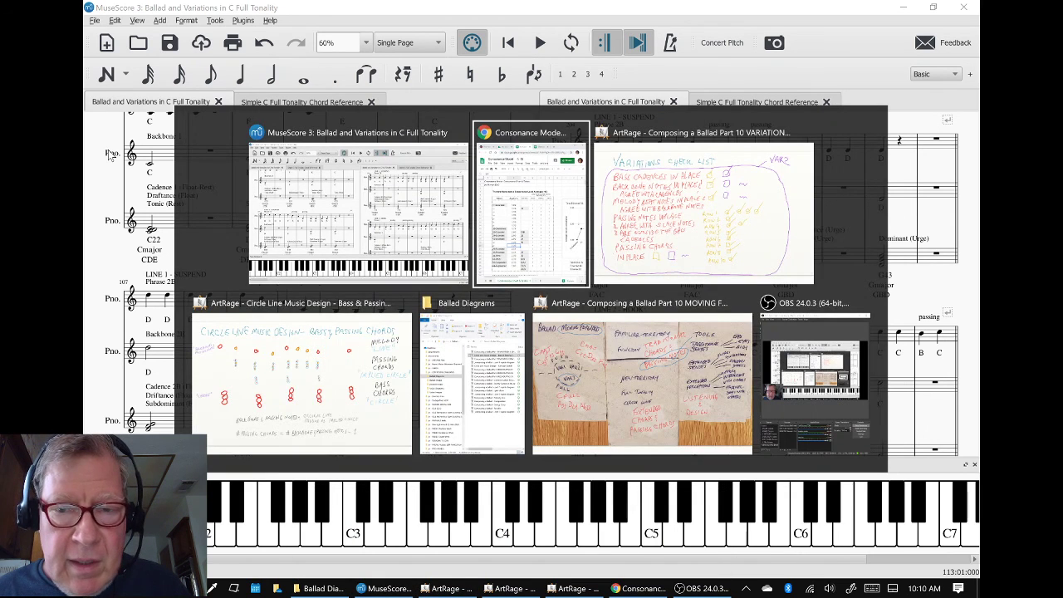
key(Tab)
key(Tab)
key(Tab)
key(Tab)
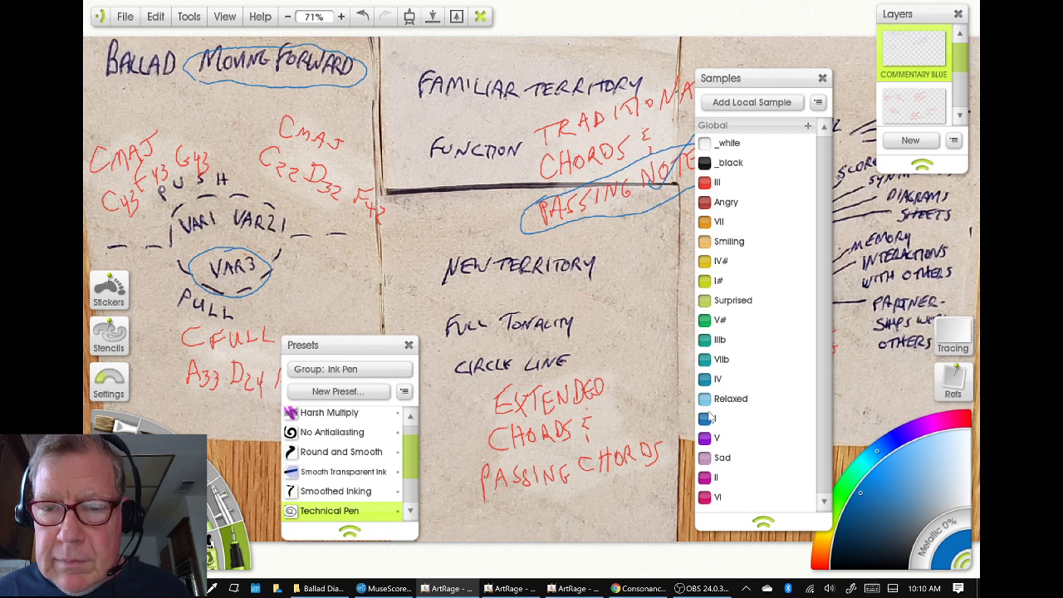
Enter Clear Canvas Mode and undo the three old blue annotation strokes.
key(Tab)
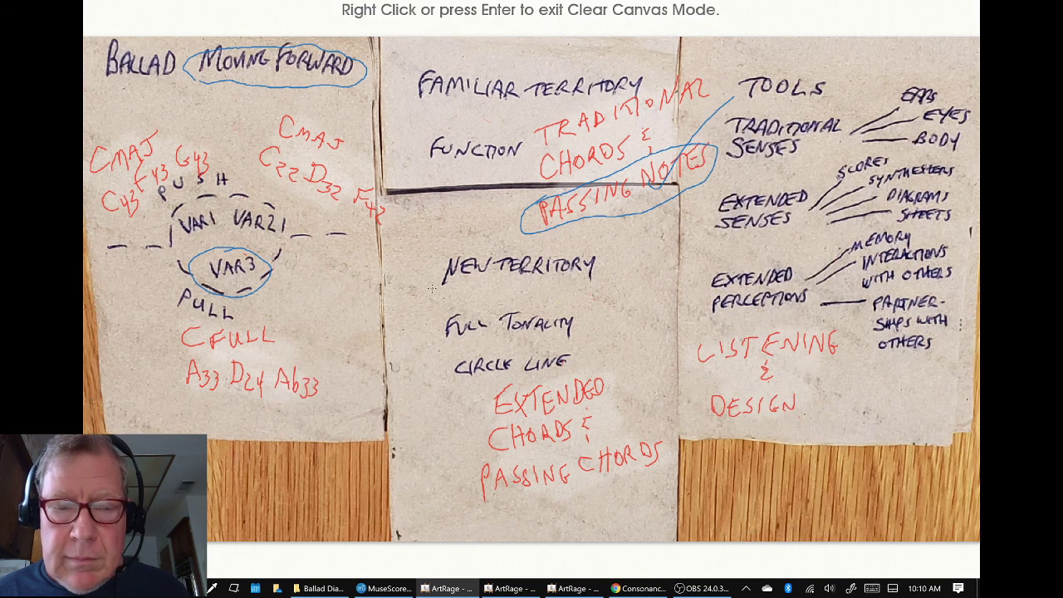
key(ctrl+z)
key(ctrl+z)
key(ctrl+z)
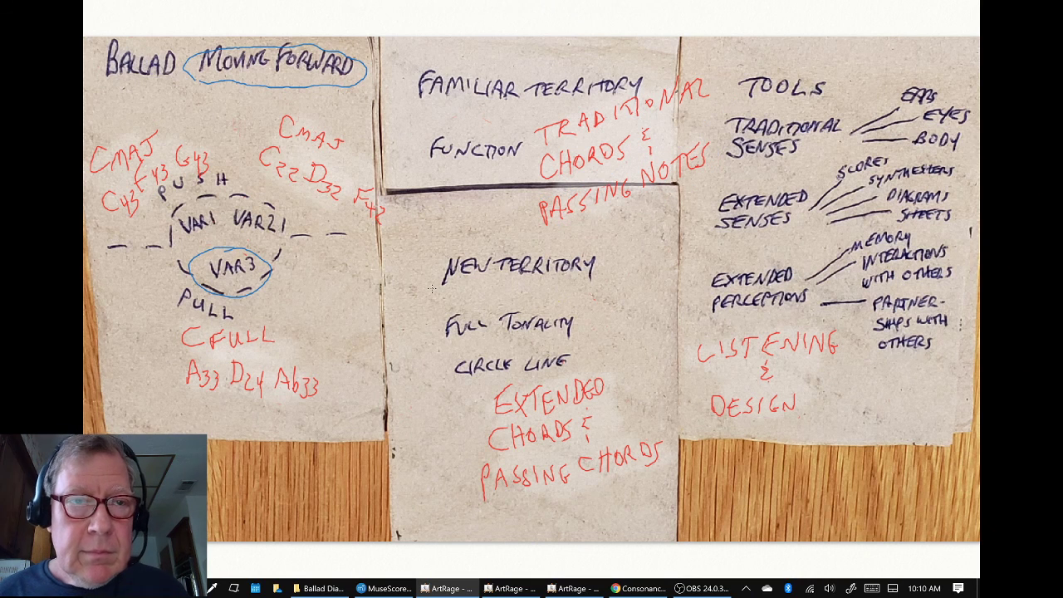
key(ctrl+z)
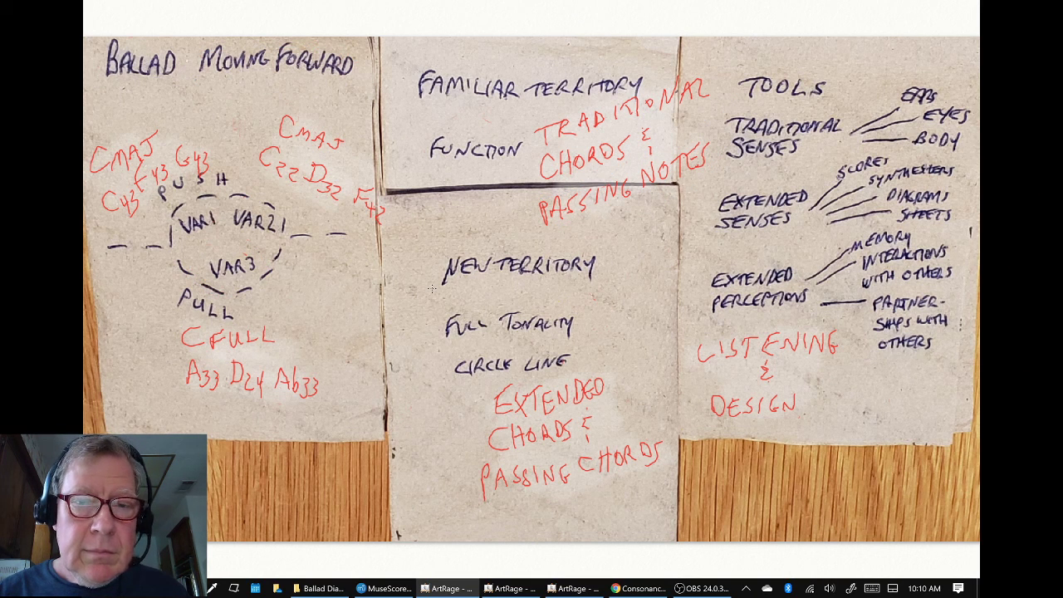
key(ctrl+z)
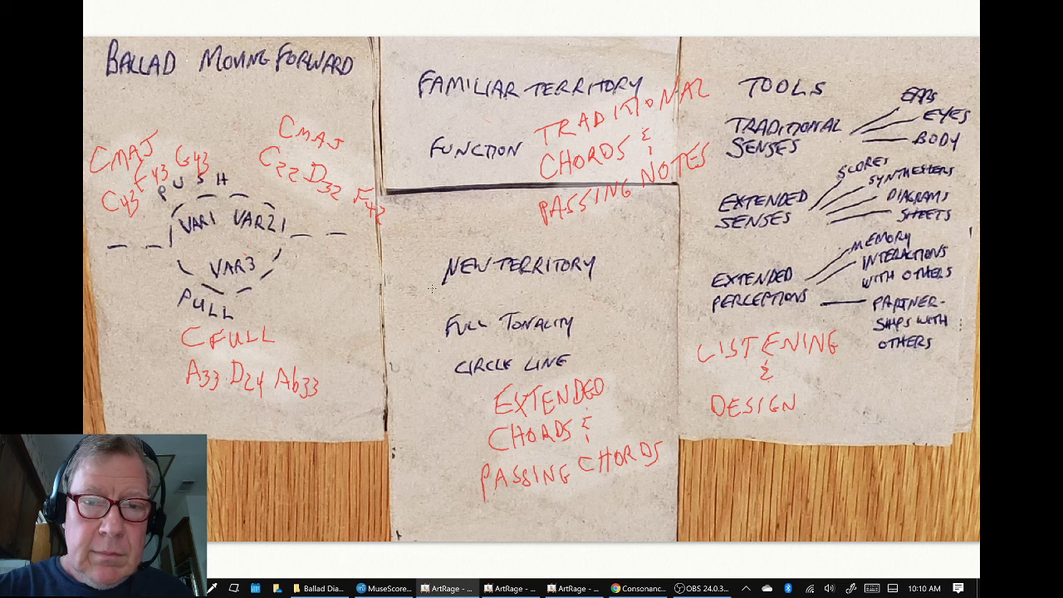
Circle the Ballad Moving Forward heading, both CMAJ chord groups and CFULL in blue, with arrows.
mouse_move(163, 43)
mouse_down()
mouse_move(89, 67)
mouse_move(249, 102)
mouse_move(372, 68)
mouse_move(231, 35)
mouse_up()
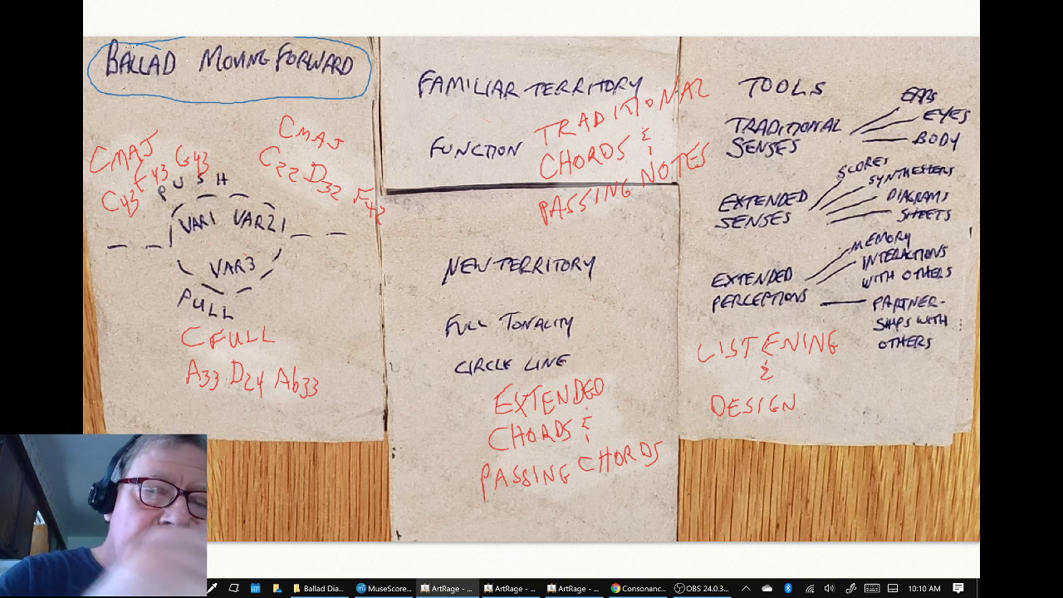
mouse_move(146, 201)
mouse_down()
mouse_move(141, 284)
mouse_move(124, 270)
mouse_up()
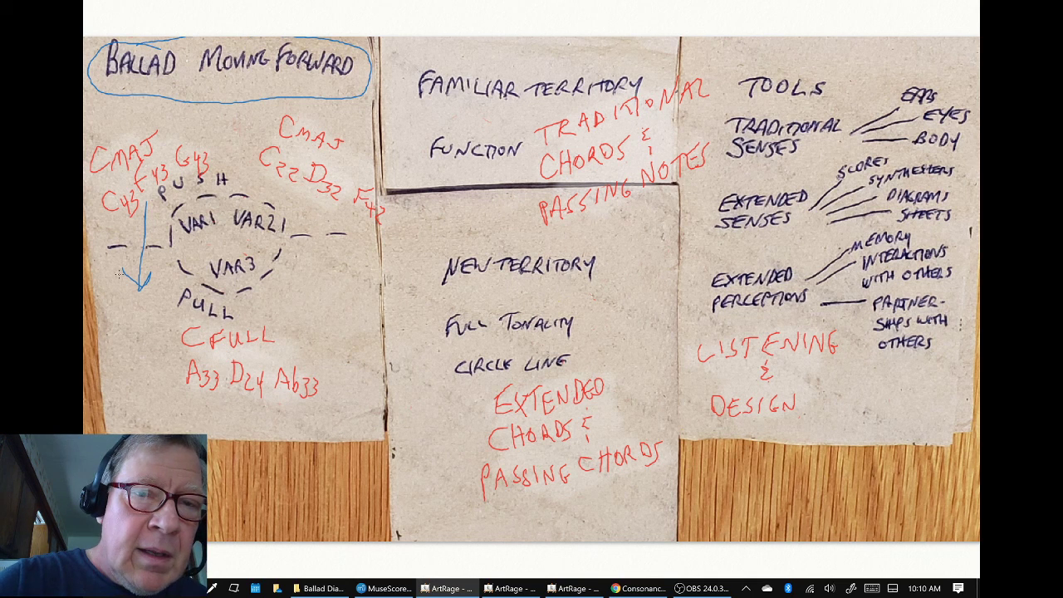
mouse_move(129, 122)
mouse_down()
mouse_move(106, 208)
mouse_move(226, 179)
mouse_move(296, 201)
mouse_up()
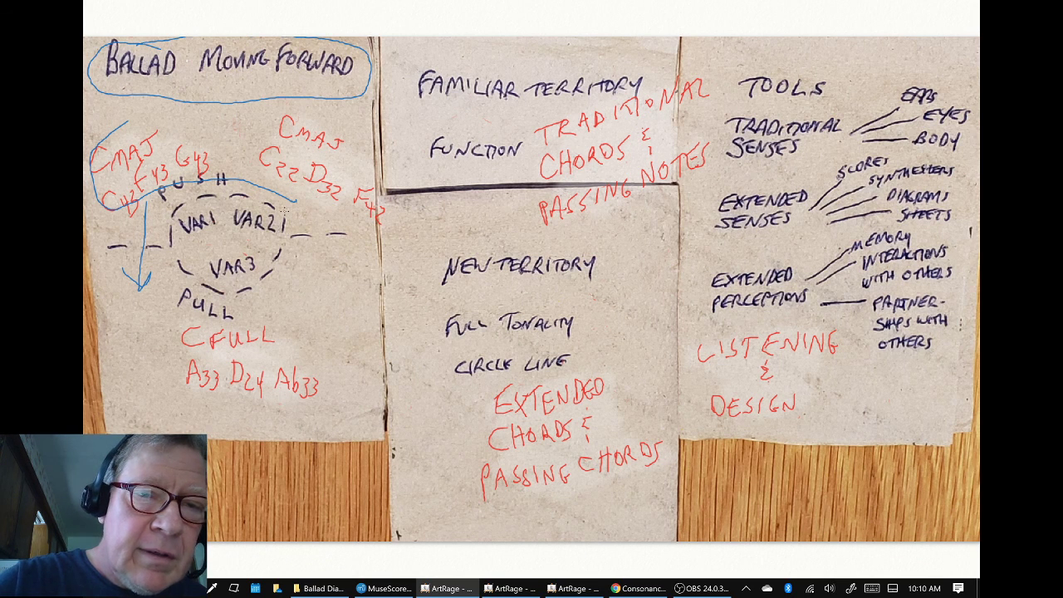
mouse_move(174, 108)
mouse_down()
mouse_move(295, 108)
mouse_move(353, 122)
mouse_move(387, 158)
mouse_move(399, 199)
mouse_move(328, 220)
mouse_up()
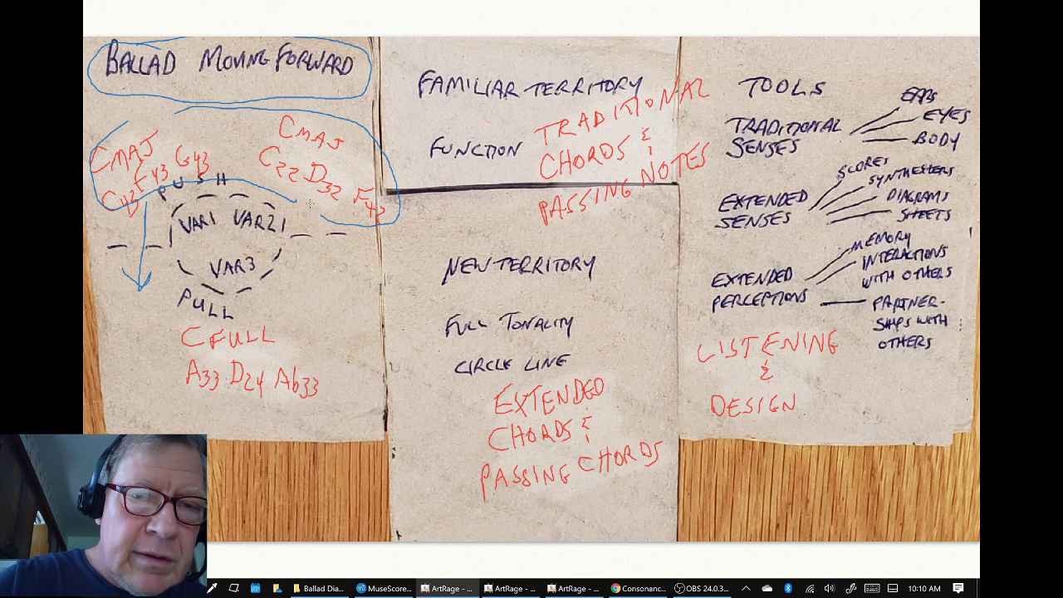
drag(316, 200, 322, 270)
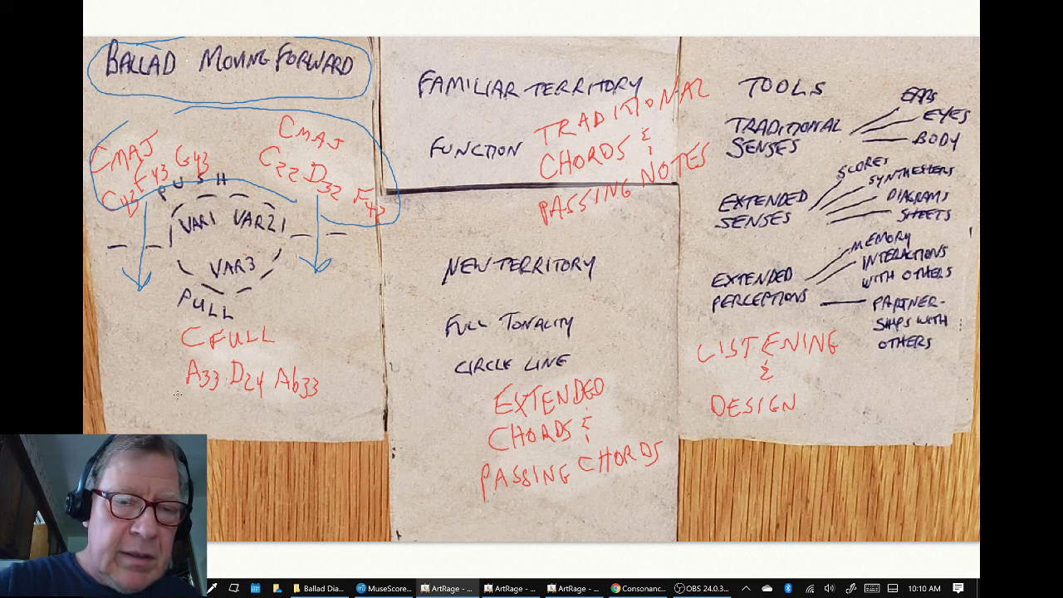
mouse_move(327, 354)
mouse_down()
mouse_move(288, 324)
mouse_move(233, 304)
mouse_move(180, 313)
mouse_move(174, 395)
mouse_up()
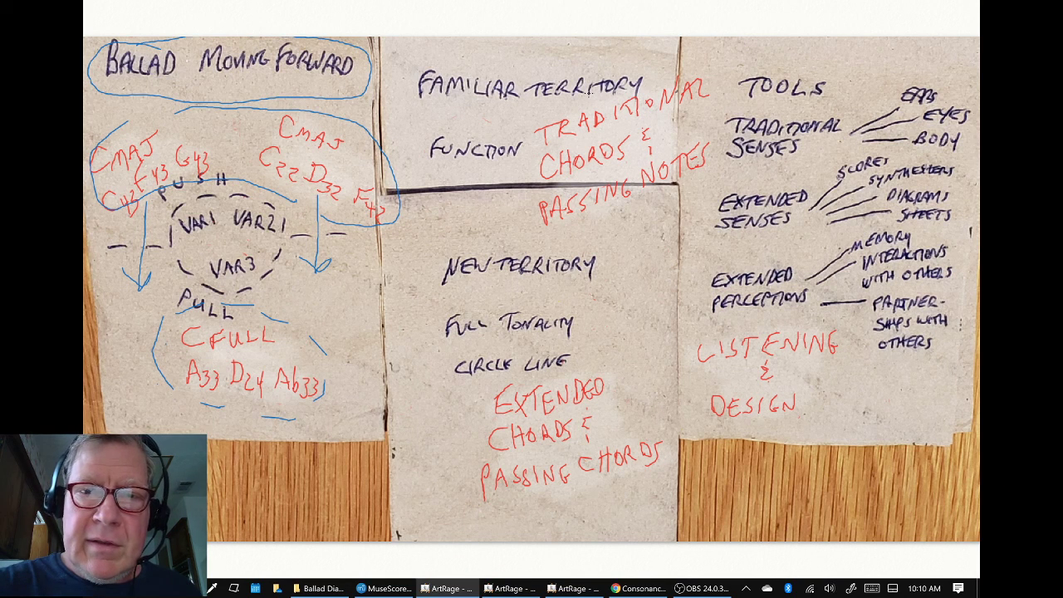
Mark TRADITIONAL CHORDS, PASSING NOTES, PASSING CHORDS and LISTENING & DESIGN in blue.
mouse_move(571, 102)
mouse_down()
mouse_move(517, 165)
mouse_move(557, 177)
mouse_up()
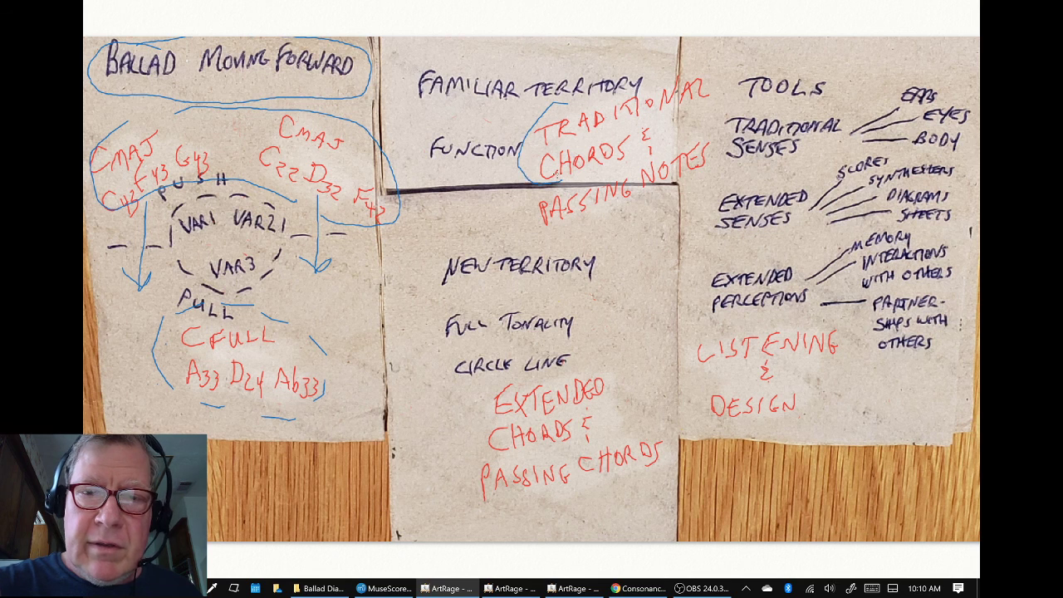
mouse_move(179, 137)
mouse_down()
mouse_move(197, 110)
mouse_move(209, 133)
mouse_up()
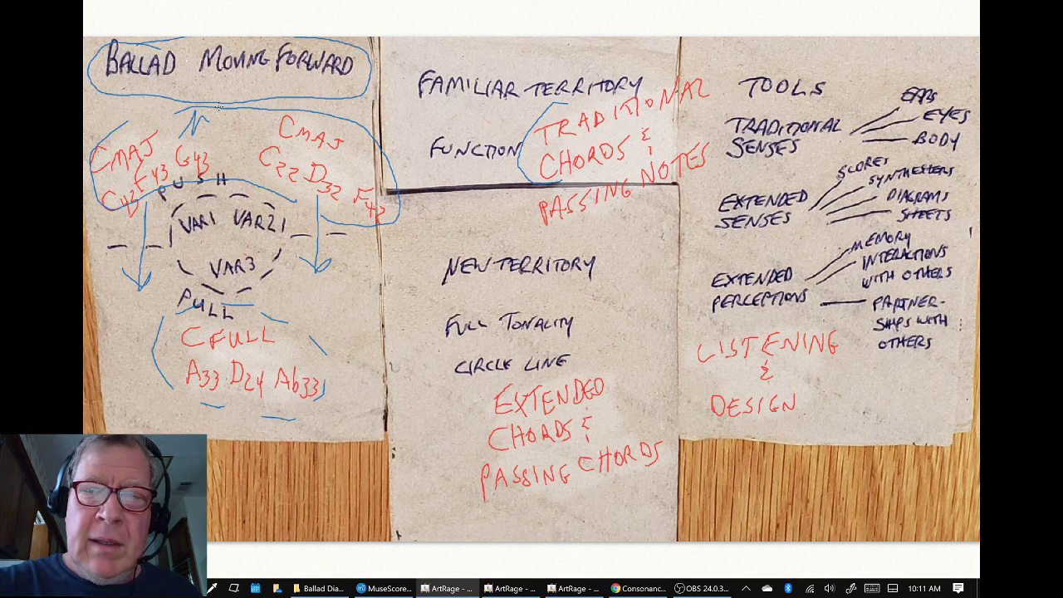
mouse_move(542, 192)
mouse_down()
mouse_move(513, 210)
mouse_move(519, 237)
mouse_move(552, 240)
mouse_move(618, 218)
mouse_up()
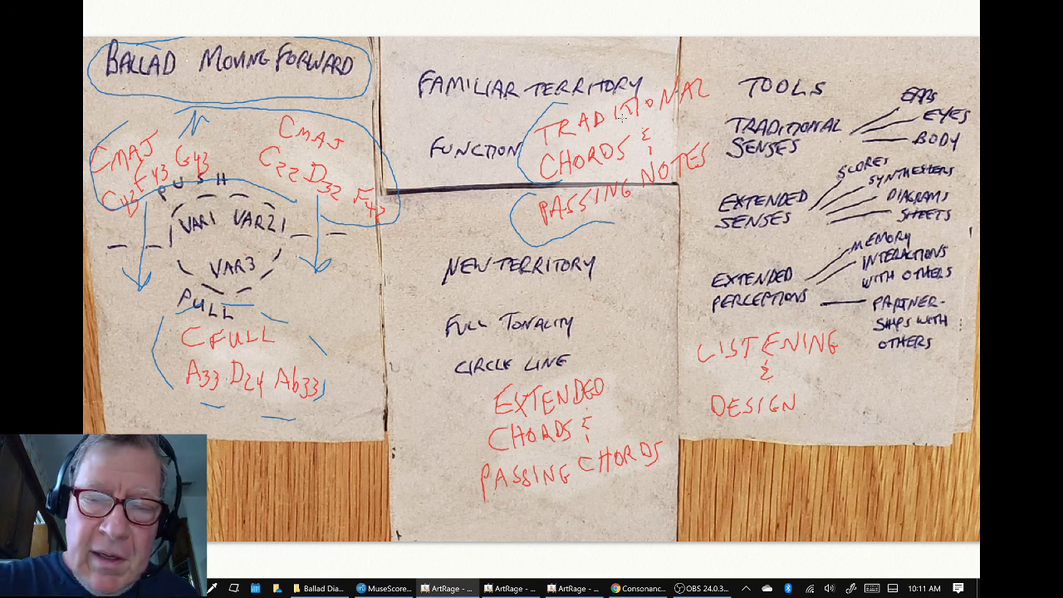
mouse_move(500, 450)
mouse_down()
mouse_move(471, 499)
mouse_move(535, 505)
mouse_up()
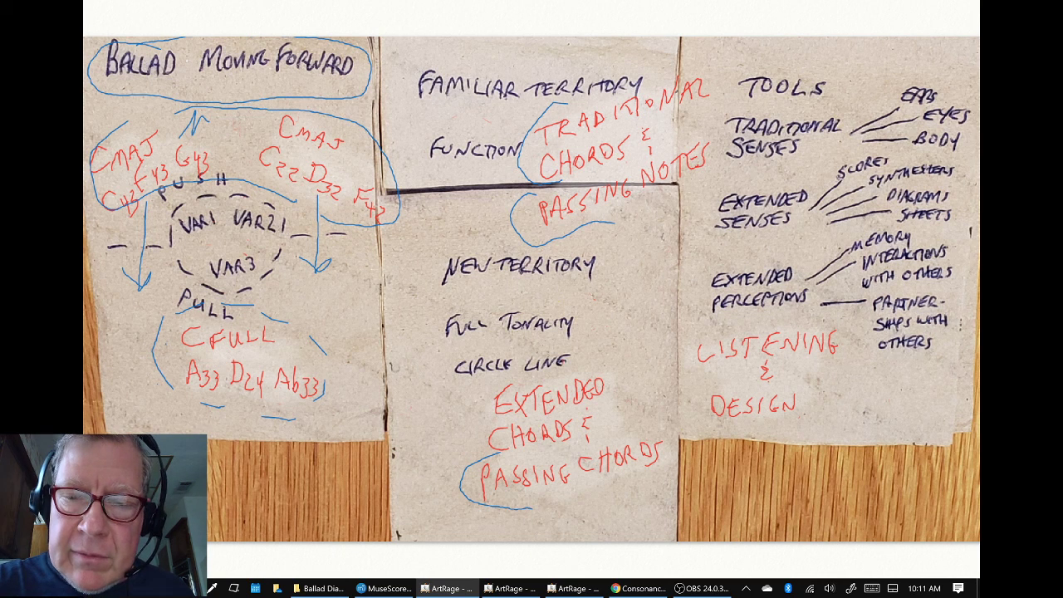
mouse_move(719, 315)
mouse_down()
mouse_move(699, 325)
mouse_move(686, 355)
mouse_move(715, 372)
mouse_move(691, 400)
mouse_move(739, 434)
mouse_move(759, 427)
mouse_up()
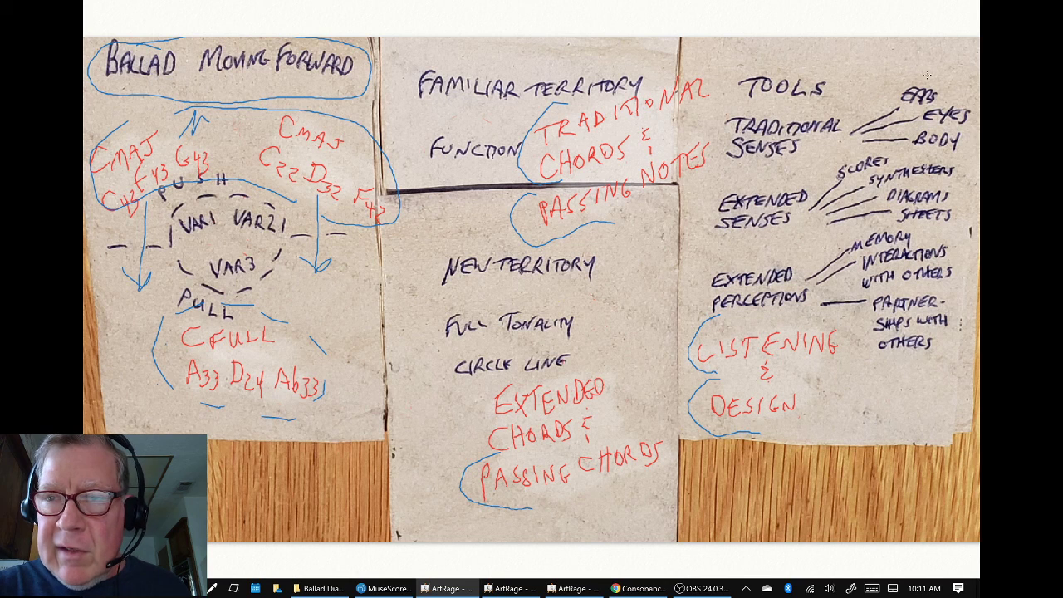
Circle Traditional Senses, Scores, Extended Senses, Partnerships, Extended Perceptions and Memory in blue, then save.
mouse_move(761, 101)
mouse_down()
mouse_move(735, 106)
mouse_move(784, 166)
mouse_move(857, 105)
mouse_move(928, 109)
mouse_move(929, 65)
mouse_move(727, 96)
mouse_up()
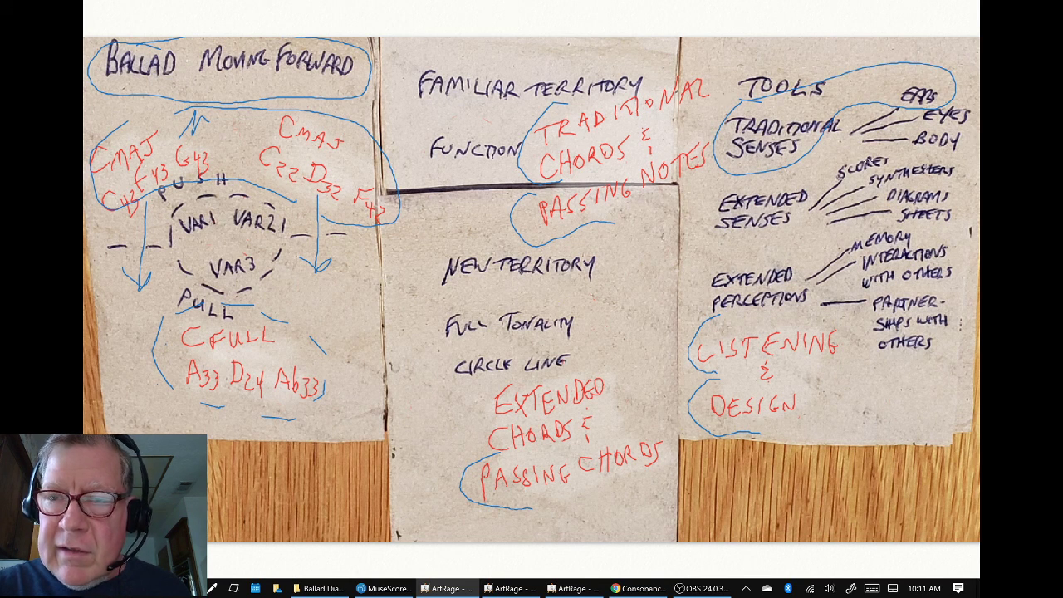
mouse_move(872, 151)
mouse_down()
mouse_move(828, 171)
mouse_move(873, 171)
mouse_move(867, 150)
mouse_move(821, 171)
mouse_move(908, 156)
mouse_move(868, 178)
mouse_move(947, 181)
mouse_move(947, 158)
mouse_move(875, 201)
mouse_move(883, 194)
mouse_move(934, 204)
mouse_up()
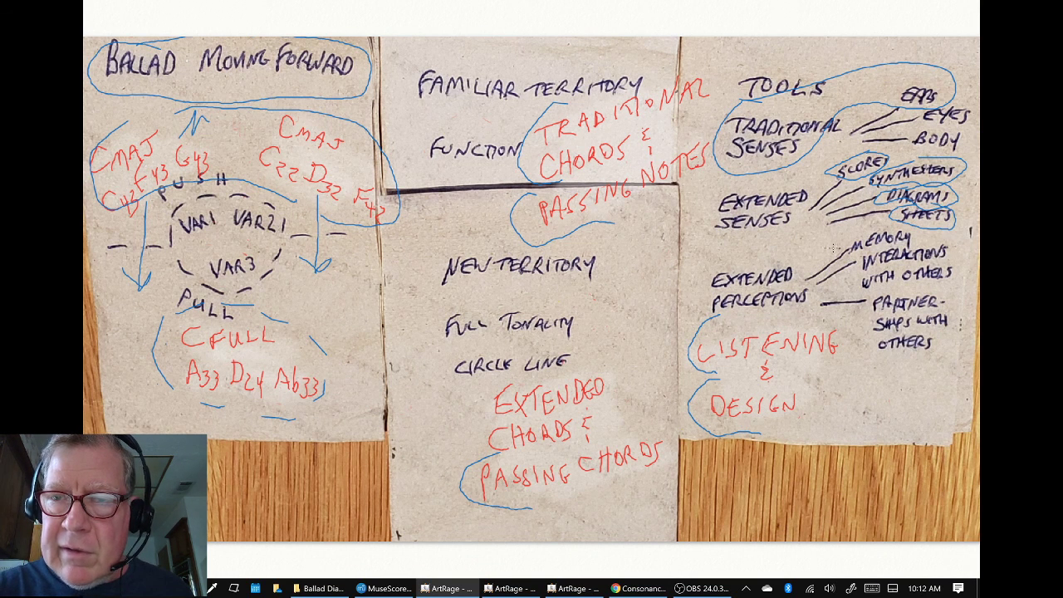
mouse_move(749, 176)
mouse_down()
mouse_move(772, 249)
mouse_move(810, 181)
mouse_move(762, 176)
mouse_up()
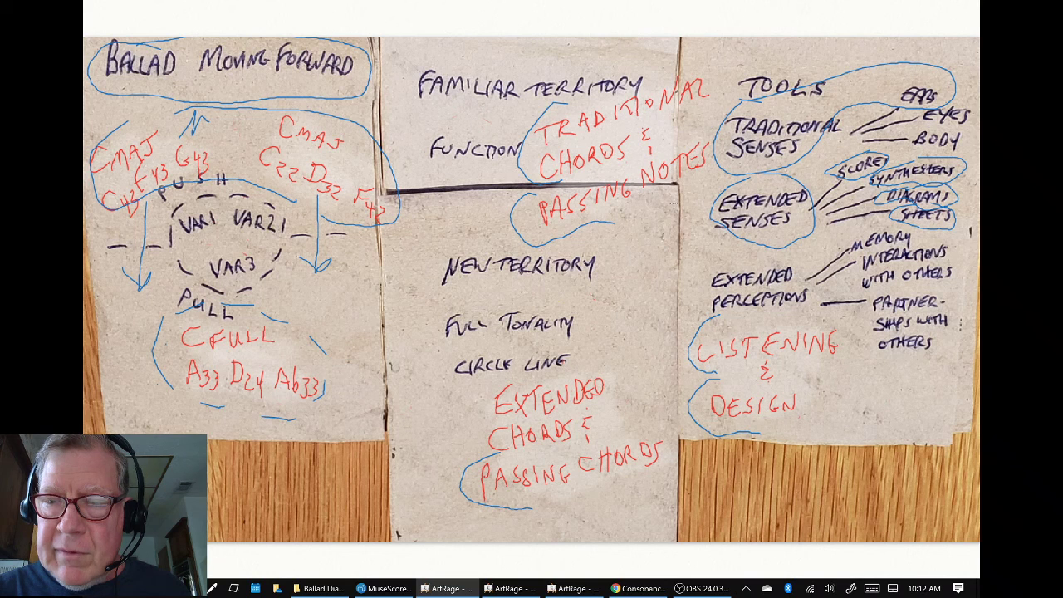
mouse_move(860, 325)
mouse_down()
mouse_move(909, 363)
mouse_move(943, 287)
mouse_move(865, 331)
mouse_up()
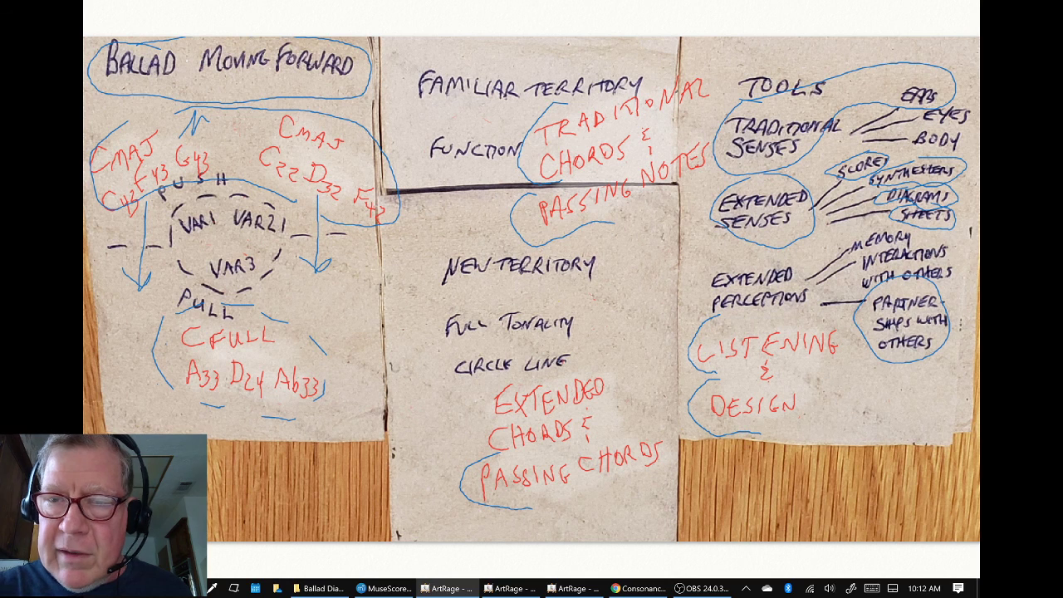
mouse_move(787, 264)
mouse_down()
mouse_move(707, 302)
mouse_move(758, 260)
mouse_up()
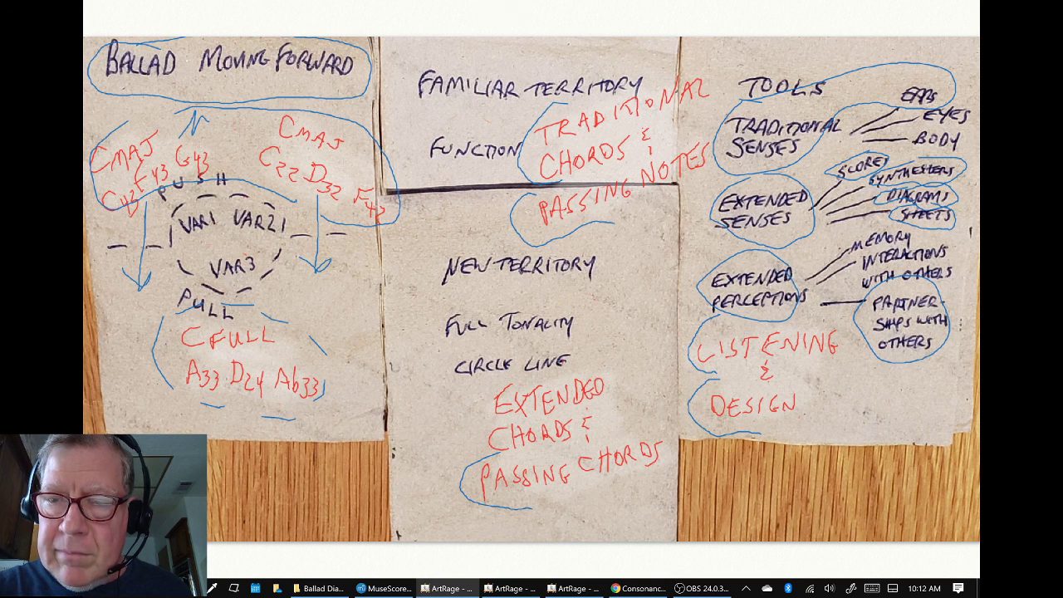
mouse_move(877, 229)
mouse_down()
mouse_move(860, 229)
mouse_move(911, 226)
mouse_move(872, 222)
mouse_move(897, 239)
mouse_move(878, 241)
mouse_move(922, 286)
mouse_move(946, 249)
mouse_move(891, 242)
mouse_up()
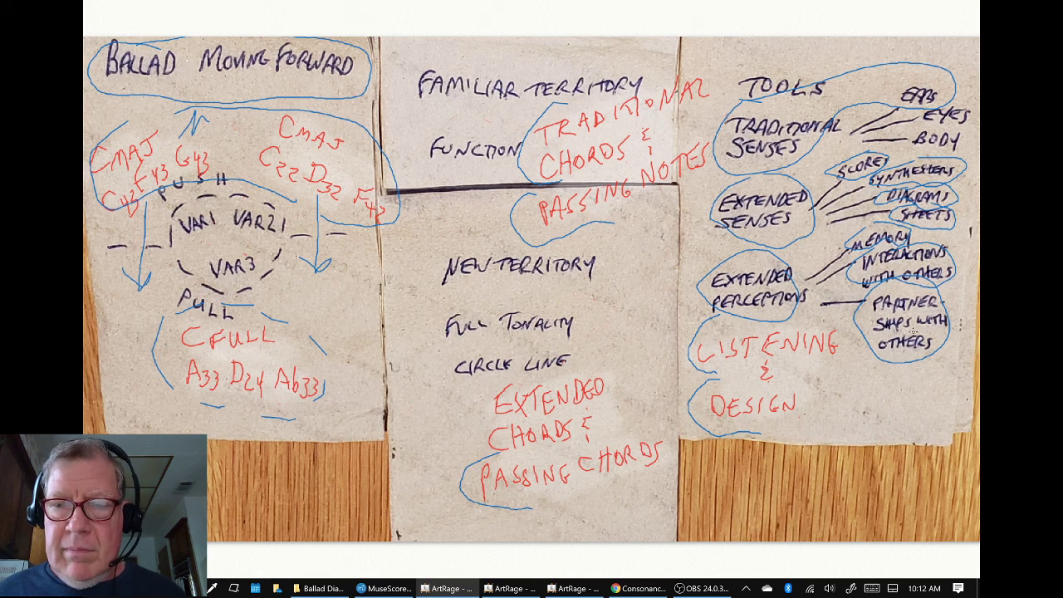
key(ctrl+s)
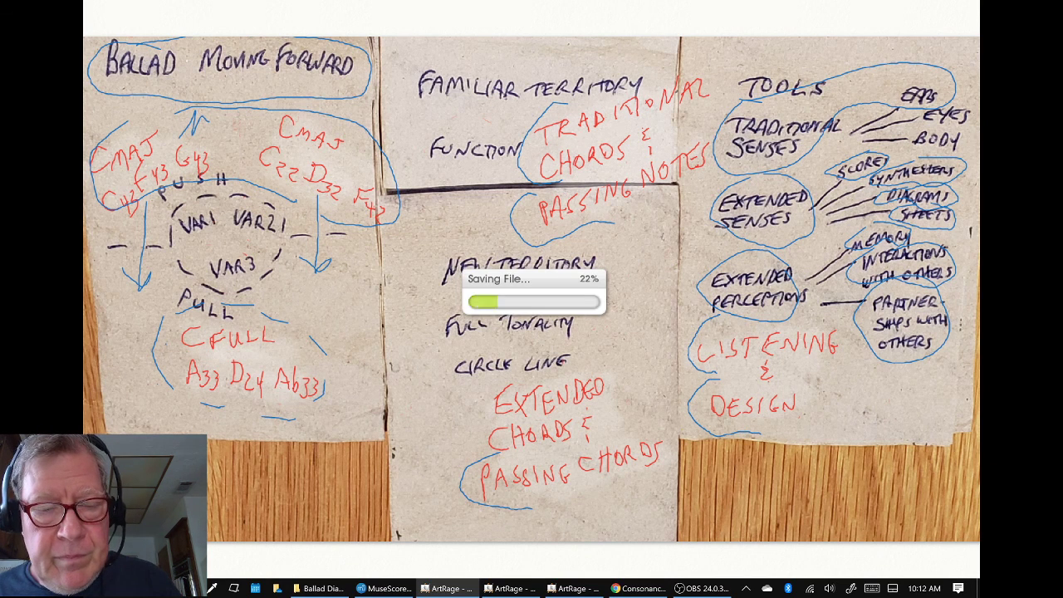
Switch to the Variations Check List drawing and hand-write VAR3 at its lower right.
key(alt+Tab)
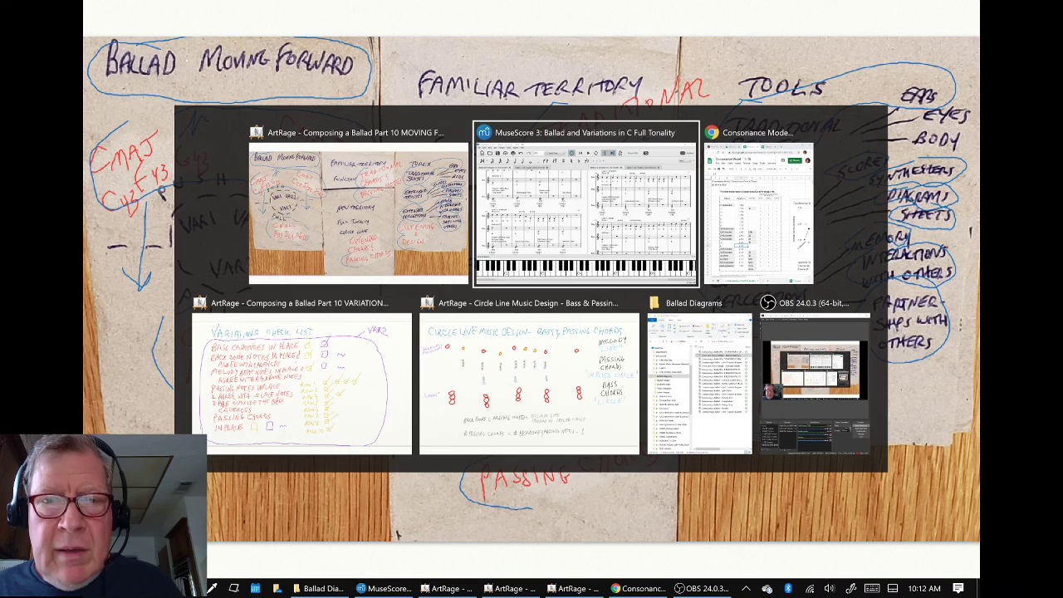
key(alt+Tab)
key(alt+Tab)
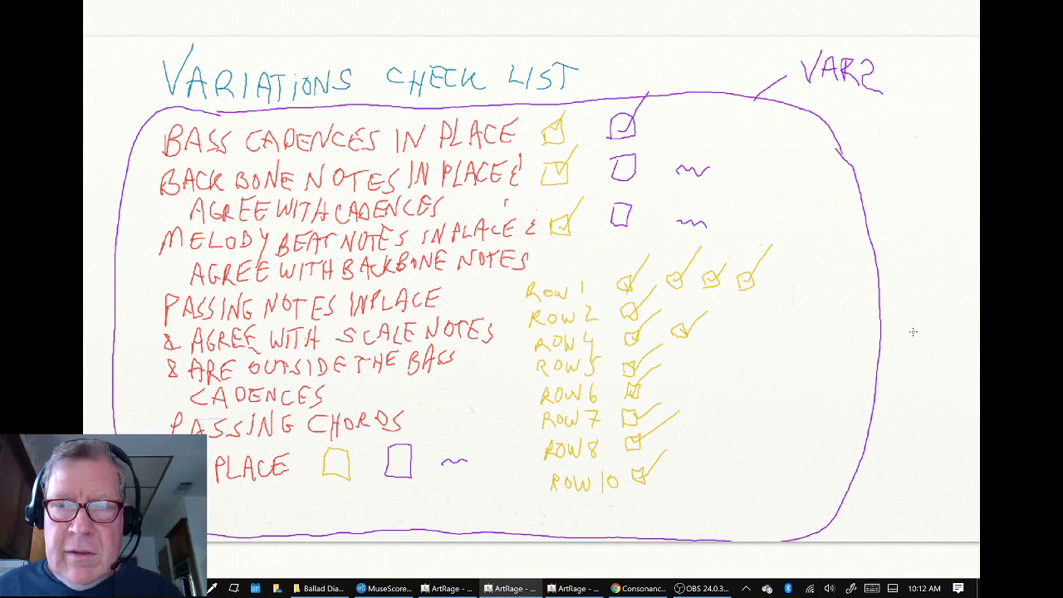
key(Tab)
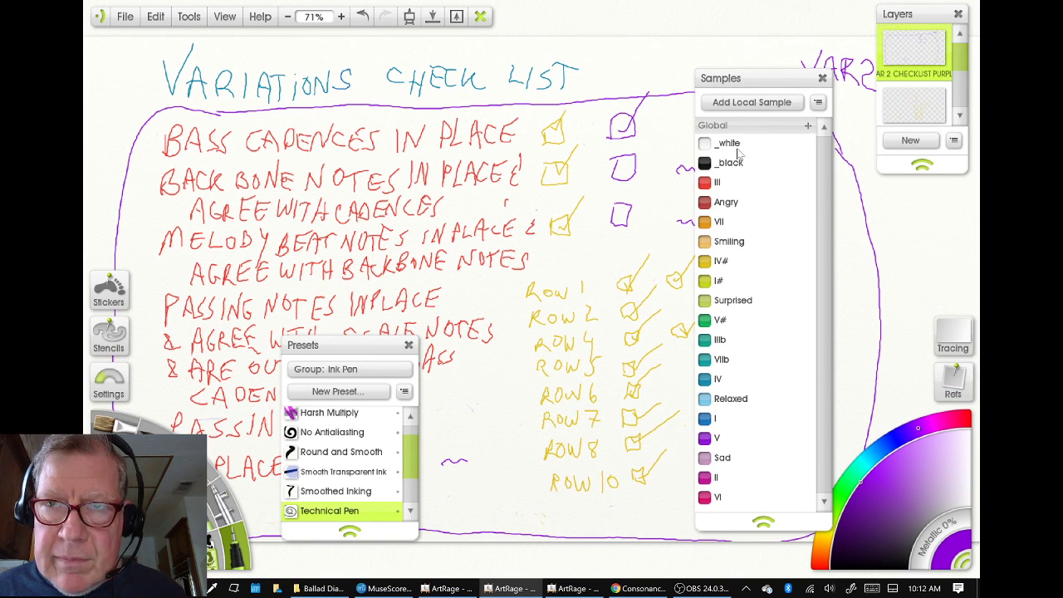
key(Tab)
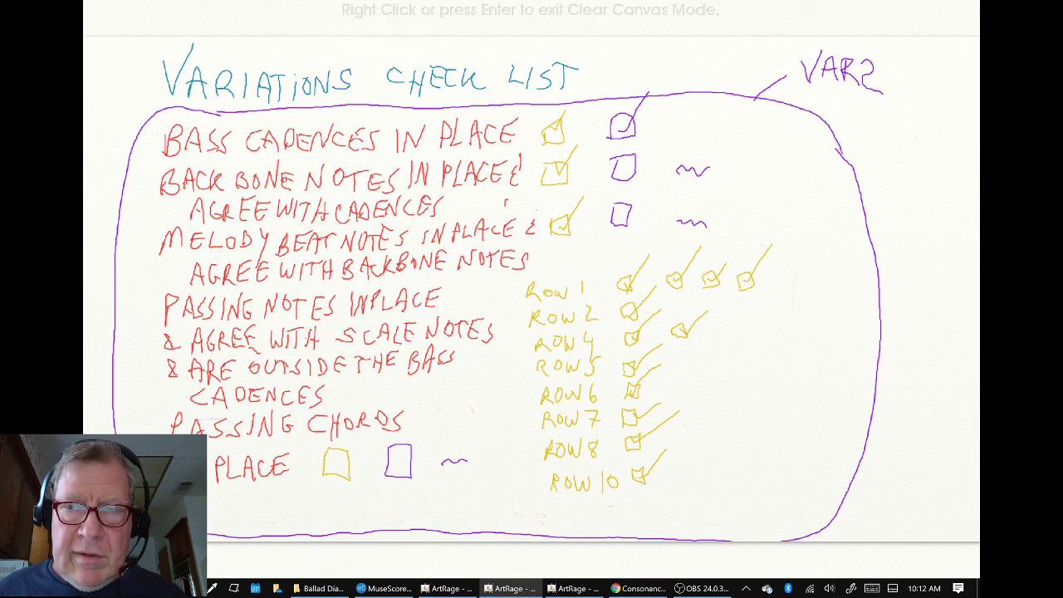
key(Tab)
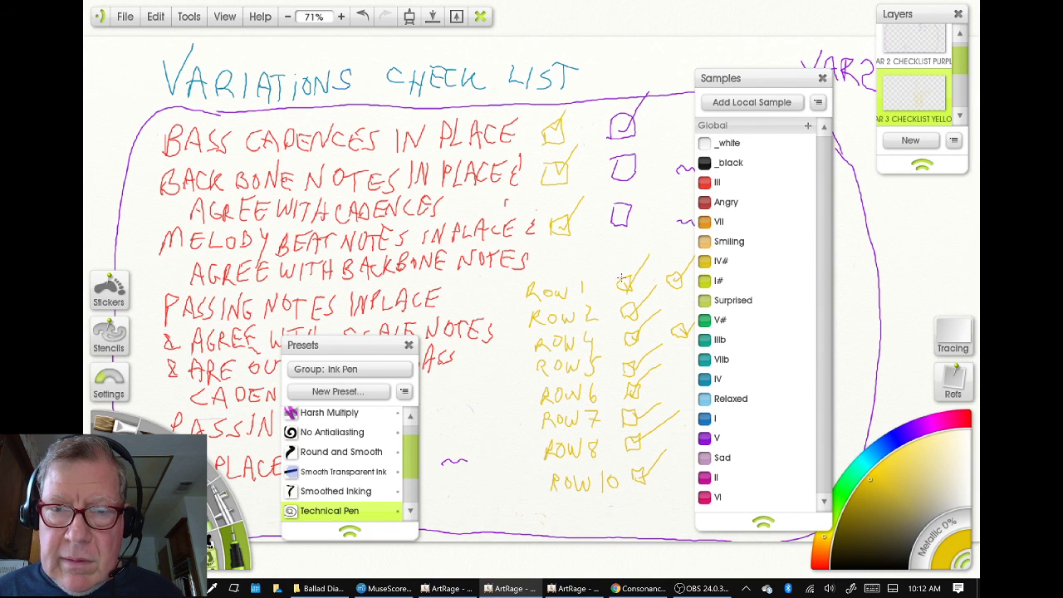
key(Tab)
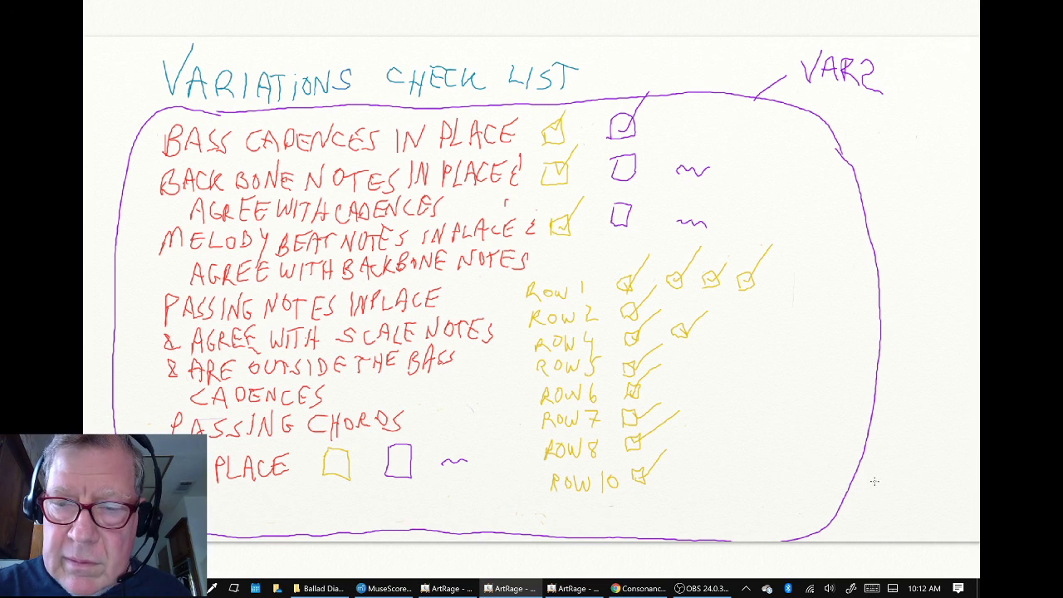
mouse_move(889, 453)
mouse_down()
mouse_move(910, 452)
mouse_move(920, 470)
mouse_up()
mouse_move(920, 447)
mouse_down()
mouse_move(951, 460)
mouse_move(944, 475)
mouse_up()
Save the checklist, then switch to the VAR 2 purple layer with purple colour.
key(ctrl+s)
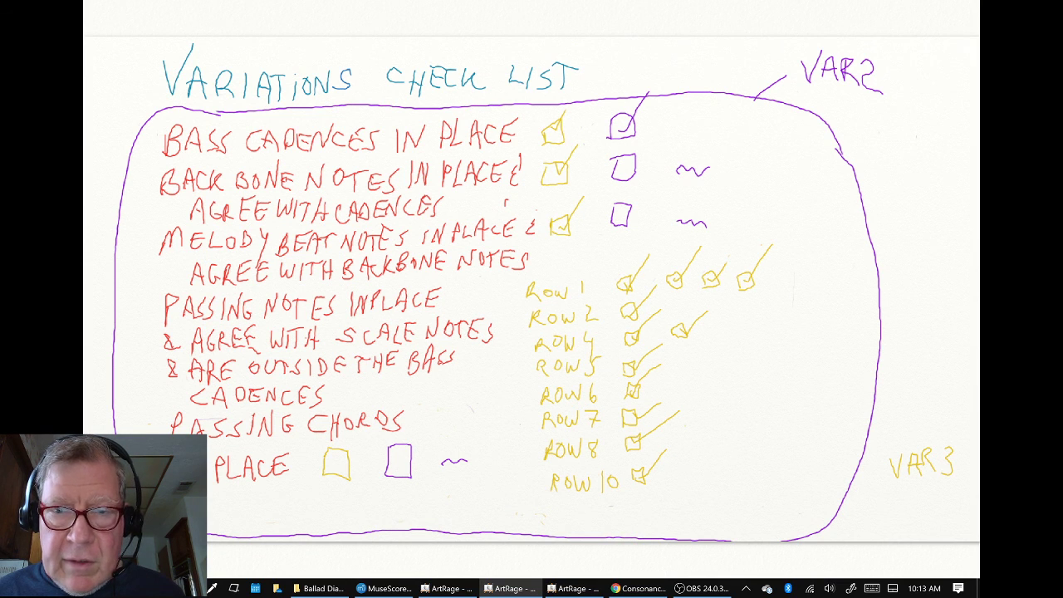
drag(338, 446, 359, 451)
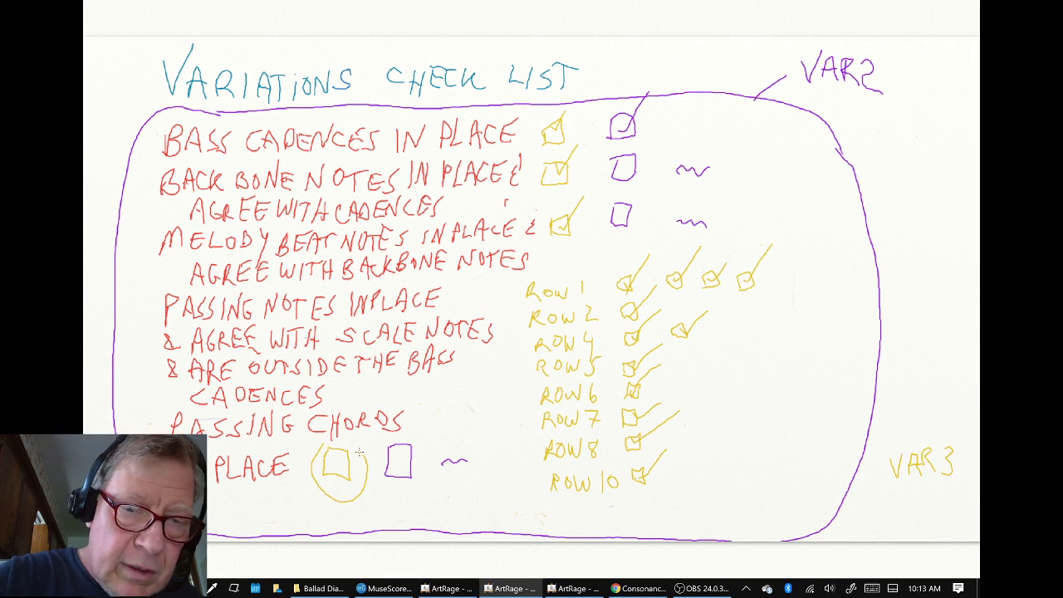
key(ctrl+z)
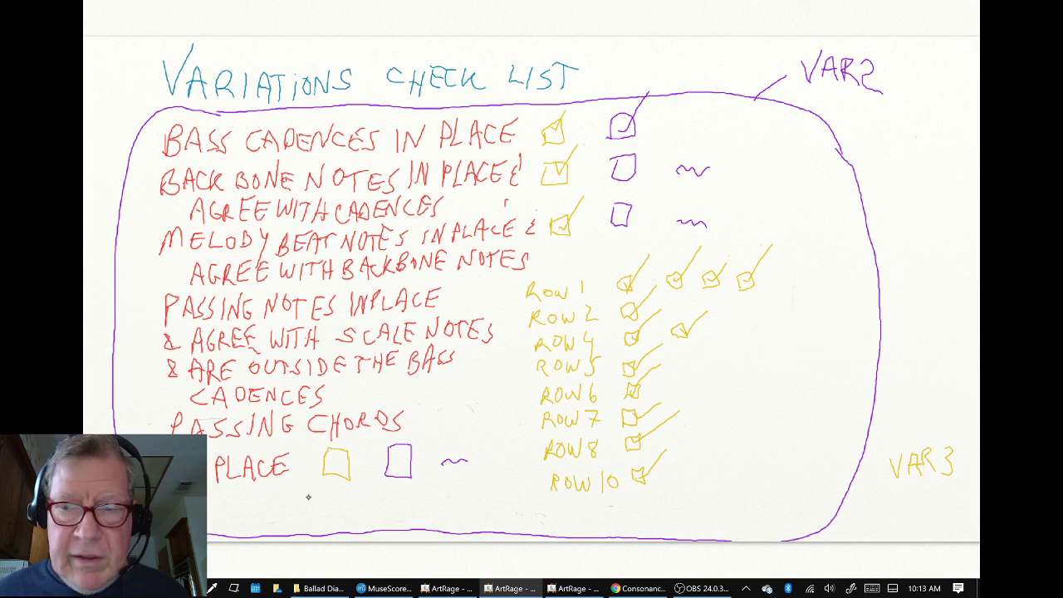
key(Tab)
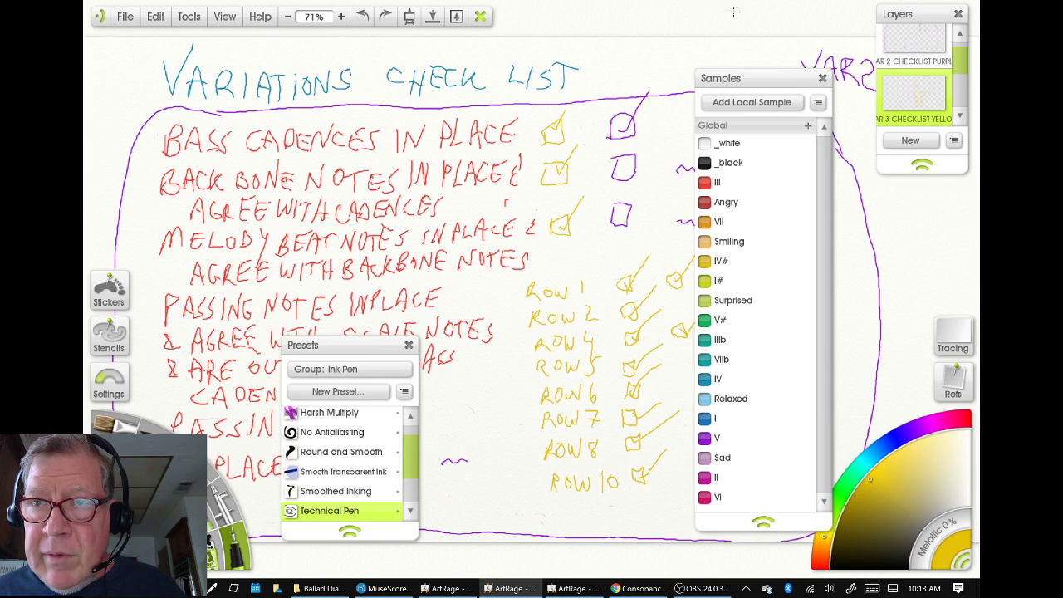
click(913, 40)
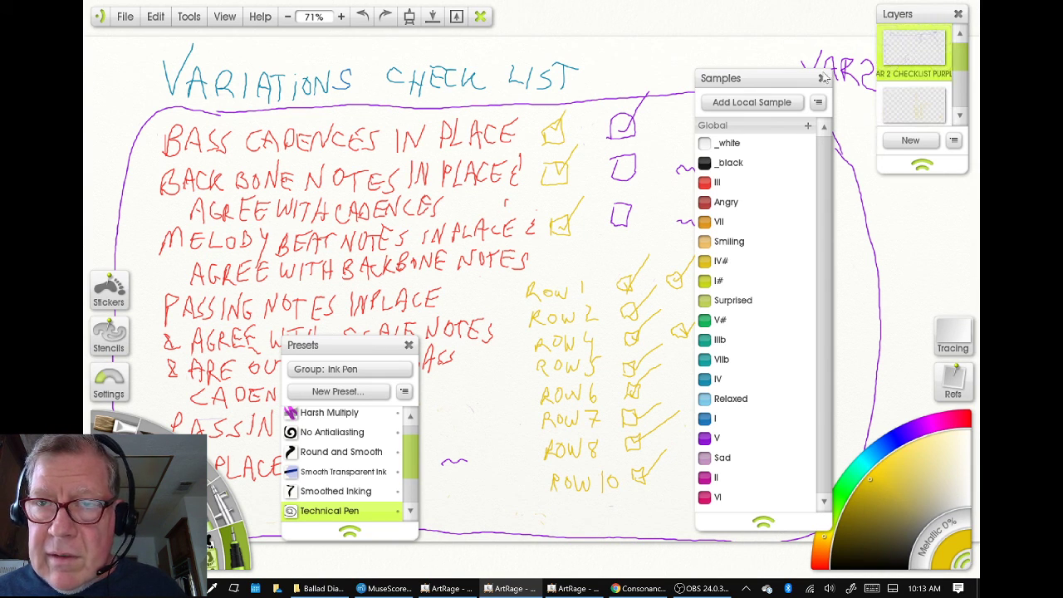
click(704, 439)
key(Tab)
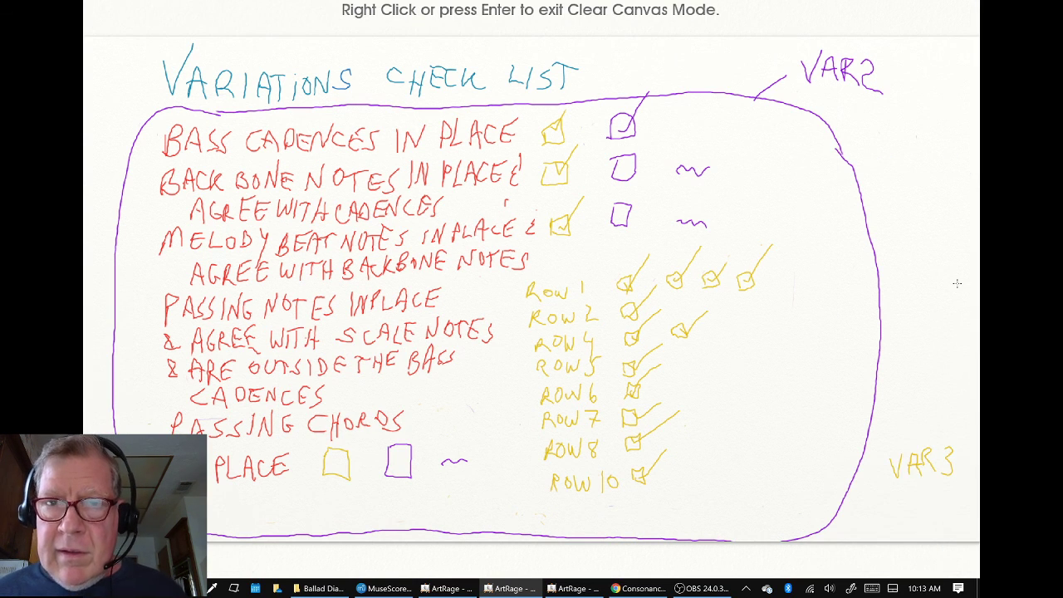
drag(842, 56, 882, 93)
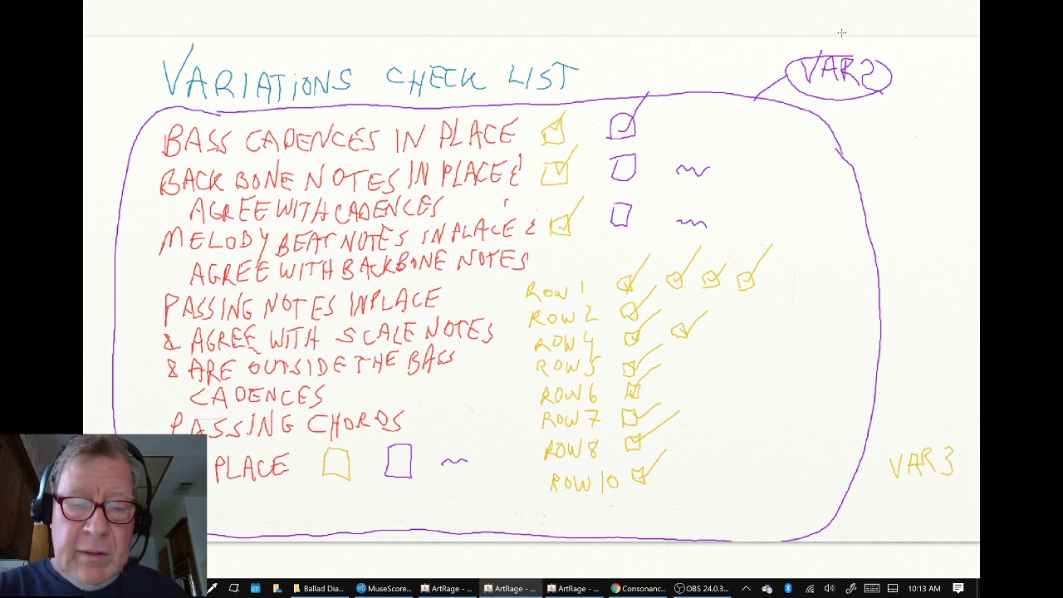
key(ctrl+z)
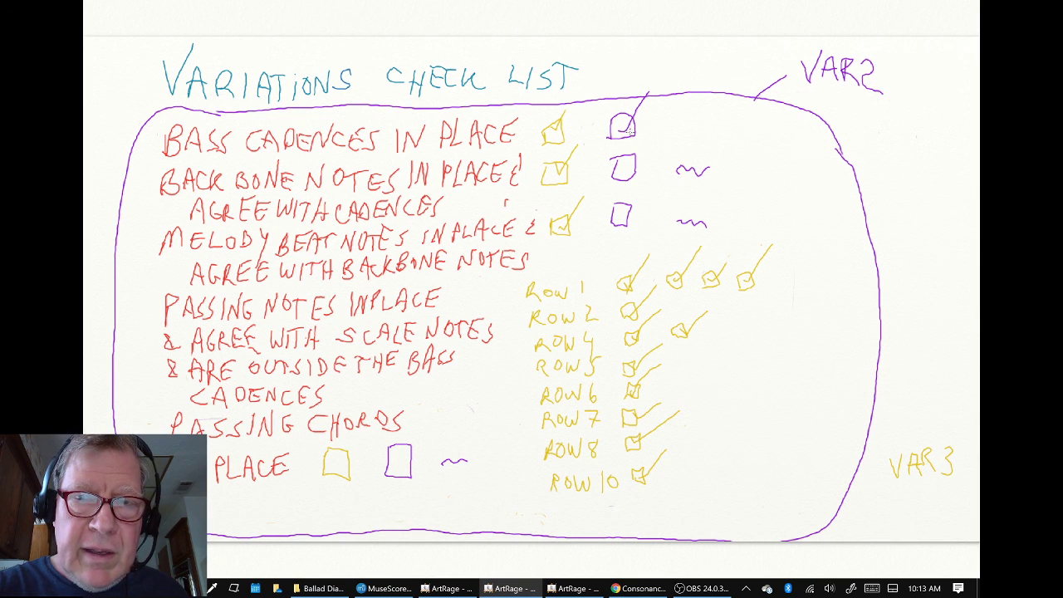
Try purple ticks on the first three rows and beside PLACE, undoing each.
drag(627, 124, 668, 90)
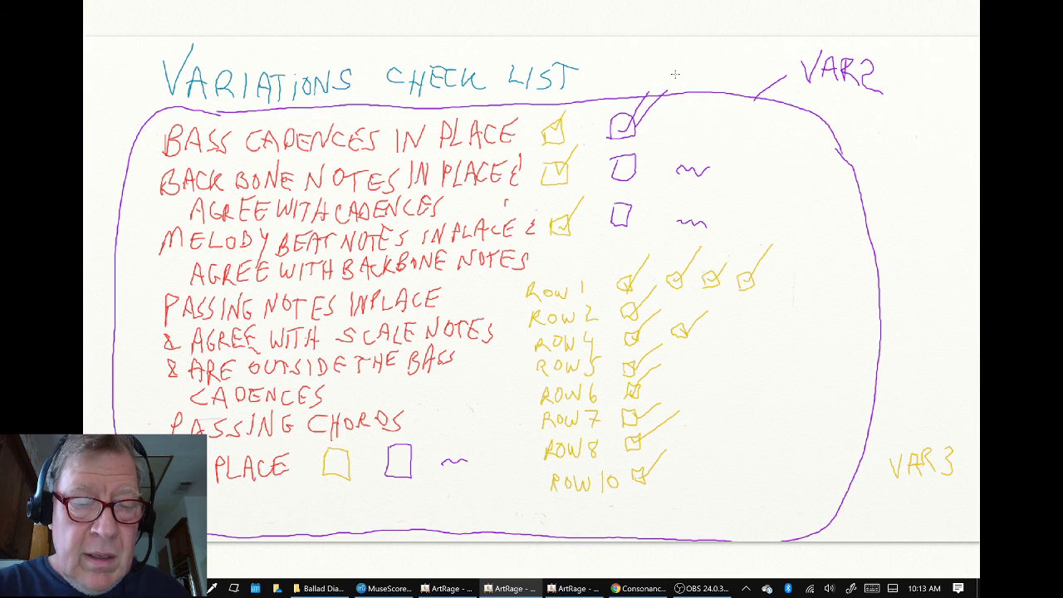
key(ctrl+z)
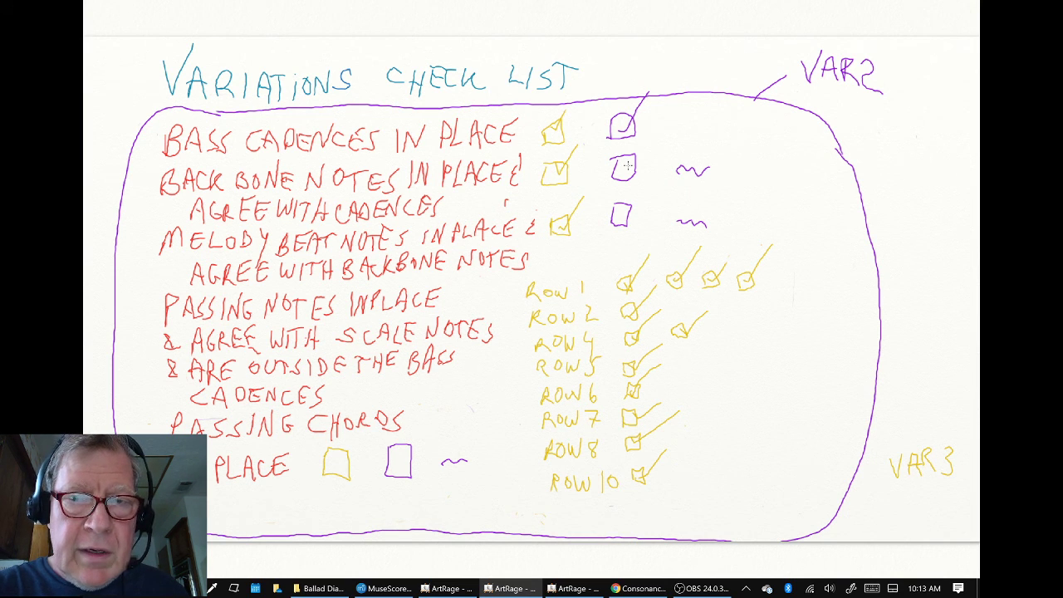
drag(629, 167, 672, 126)
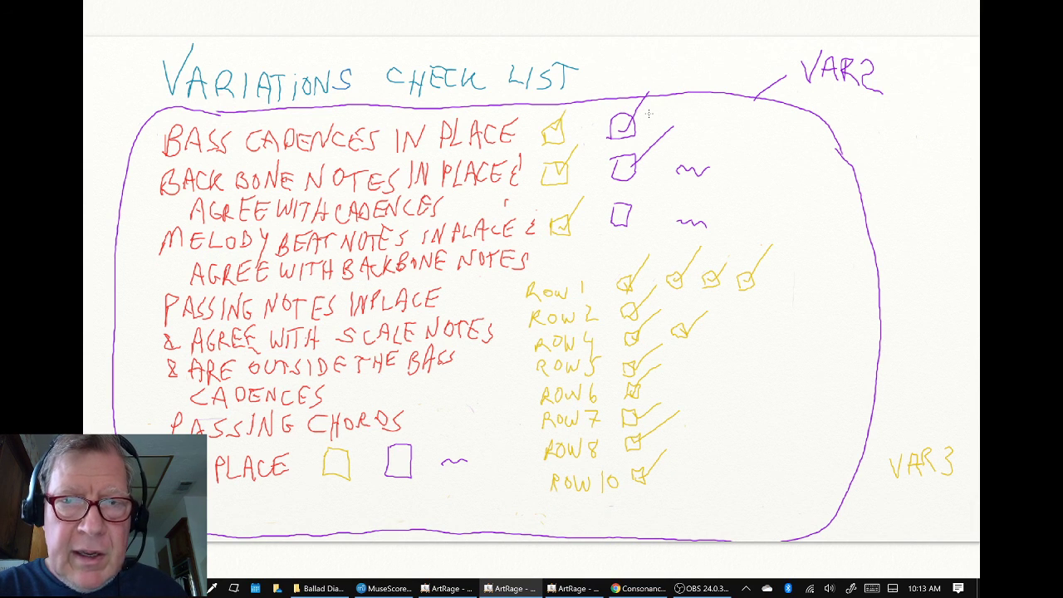
key(ctrl+z)
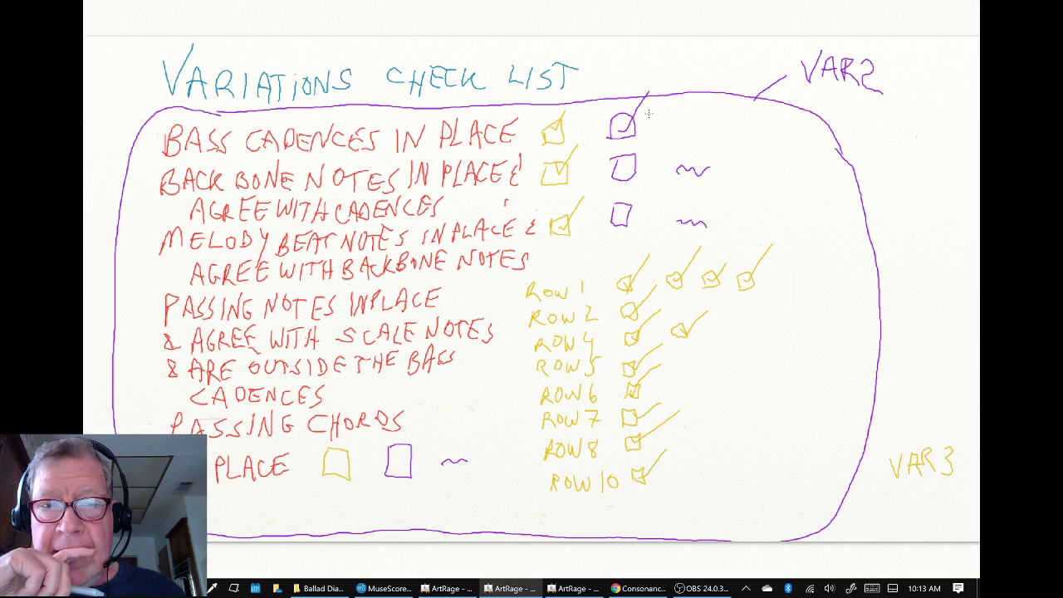
drag(624, 207, 656, 181)
key(ctrl+z)
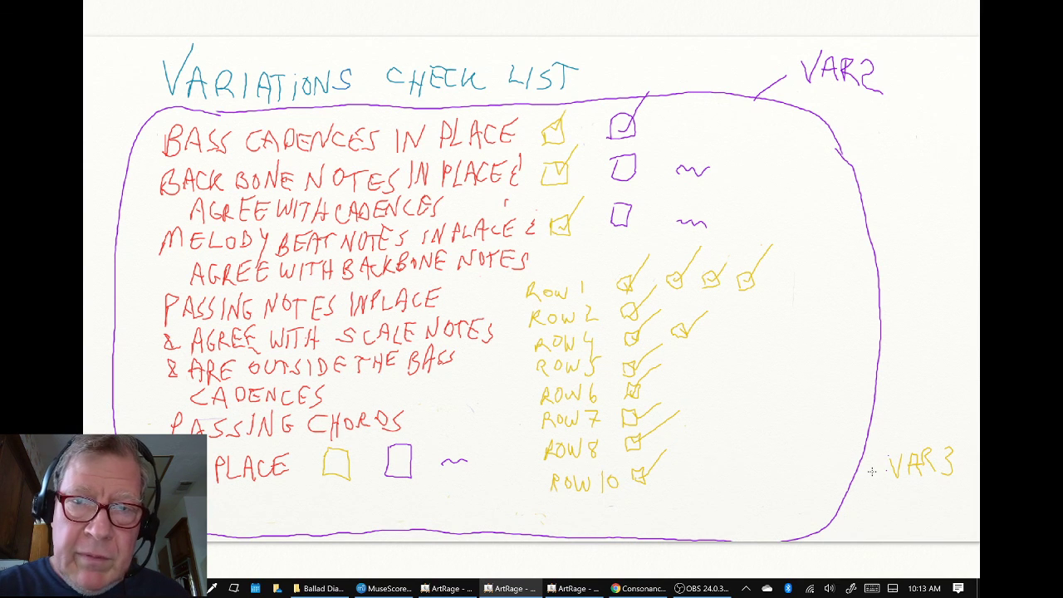
drag(406, 470, 440, 413)
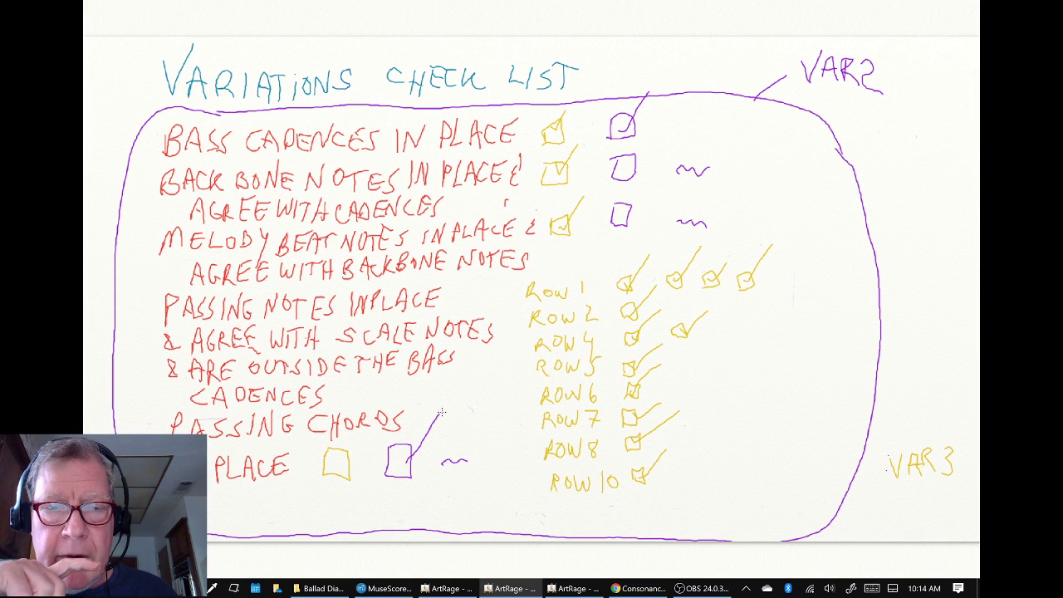
key(ctrl+z)
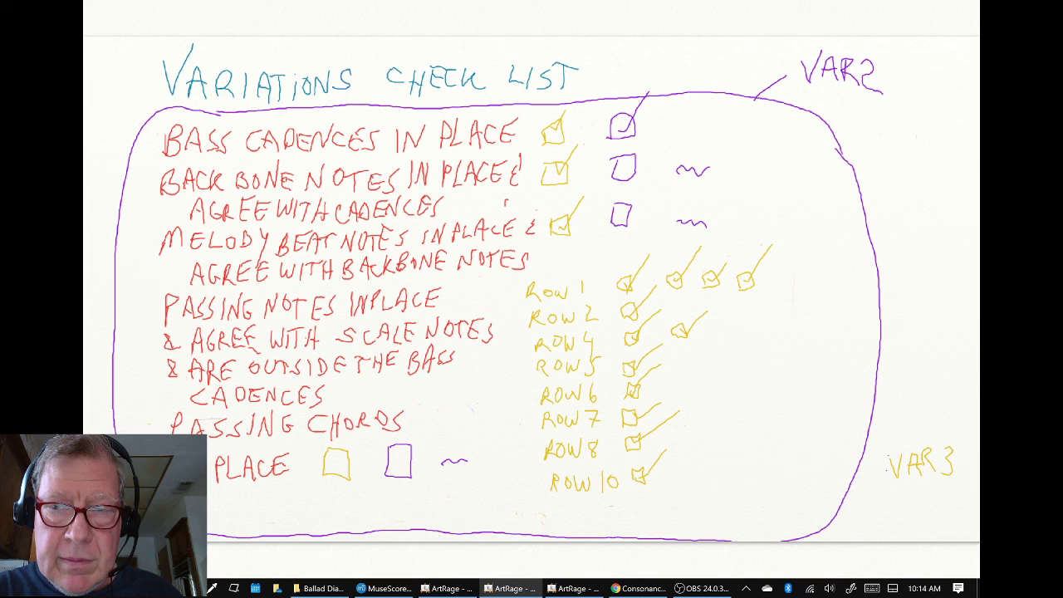
Draw purple check boxes down the row list, tick Row 1, and save the checklist.
mouse_move(783, 272)
mouse_down()
mouse_move(799, 289)
mouse_move(785, 269)
mouse_up()
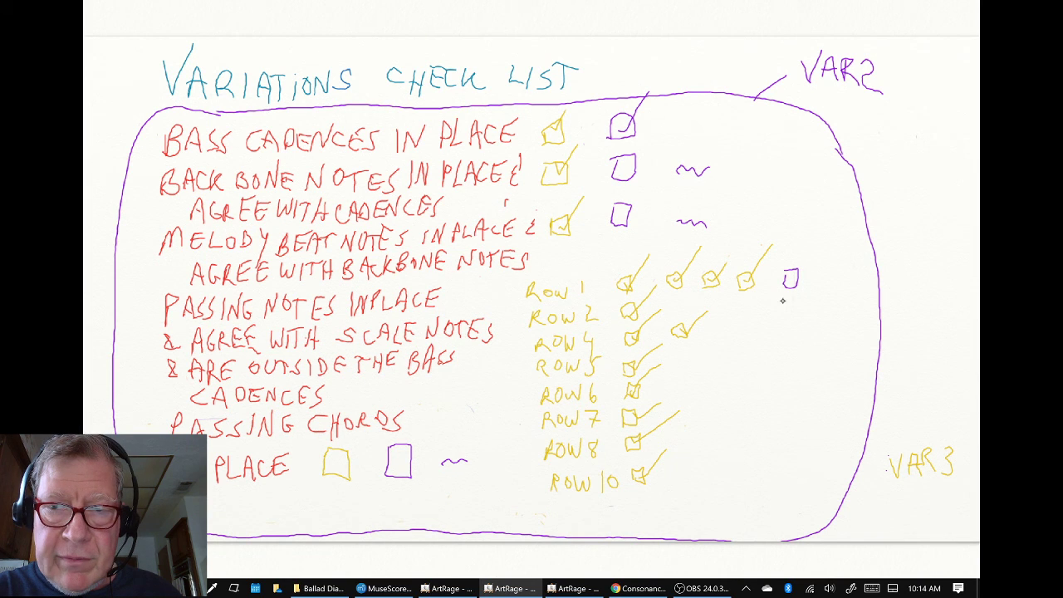
drag(783, 316, 776, 314)
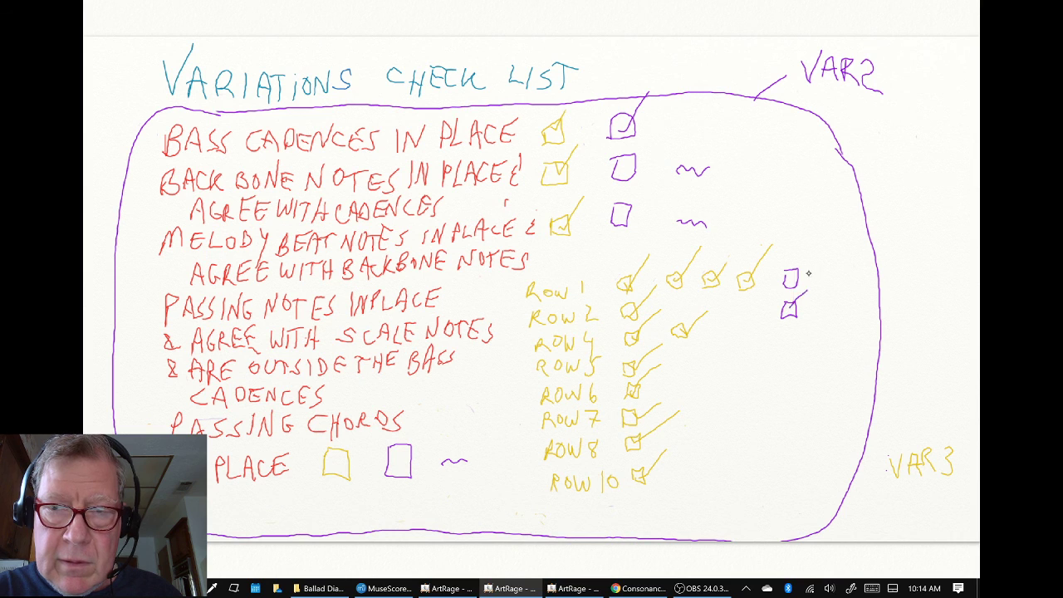
mouse_move(787, 273)
mouse_down()
mouse_move(811, 247)
mouse_move(832, 281)
mouse_move(863, 266)
mouse_up()
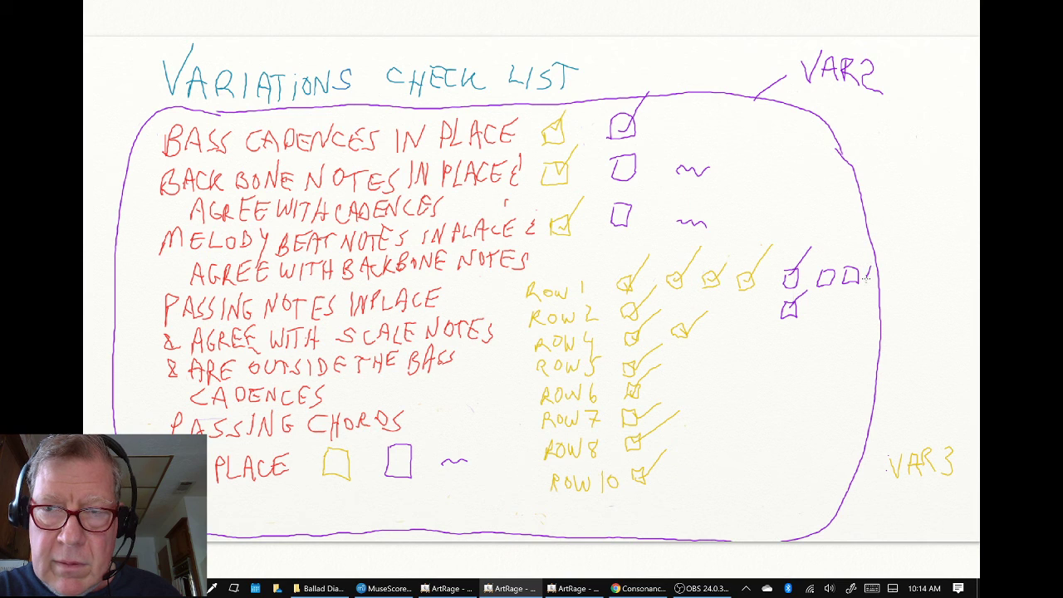
drag(866, 279, 885, 267)
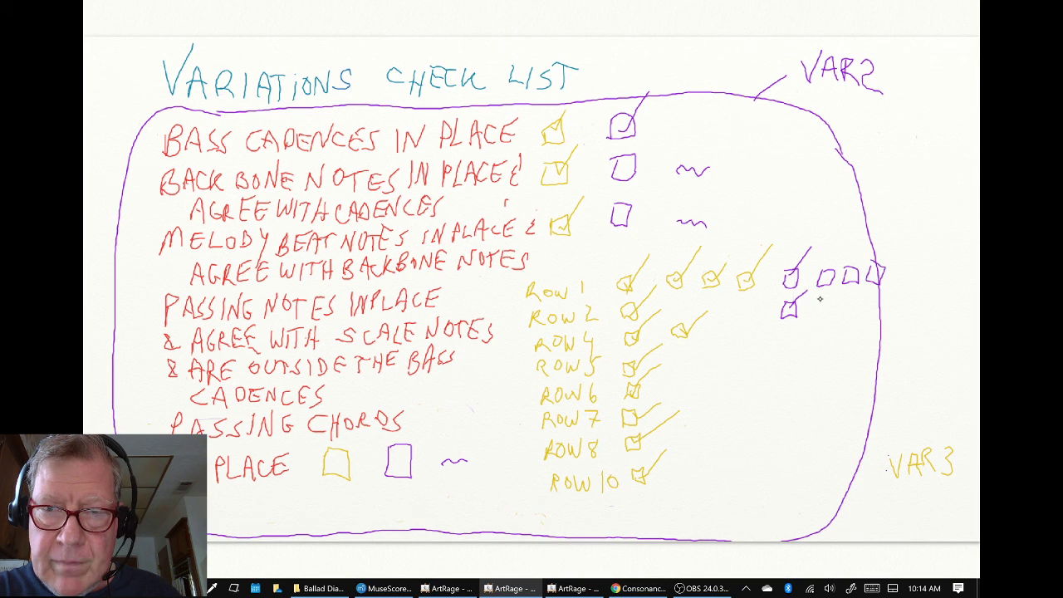
drag(784, 330, 795, 336)
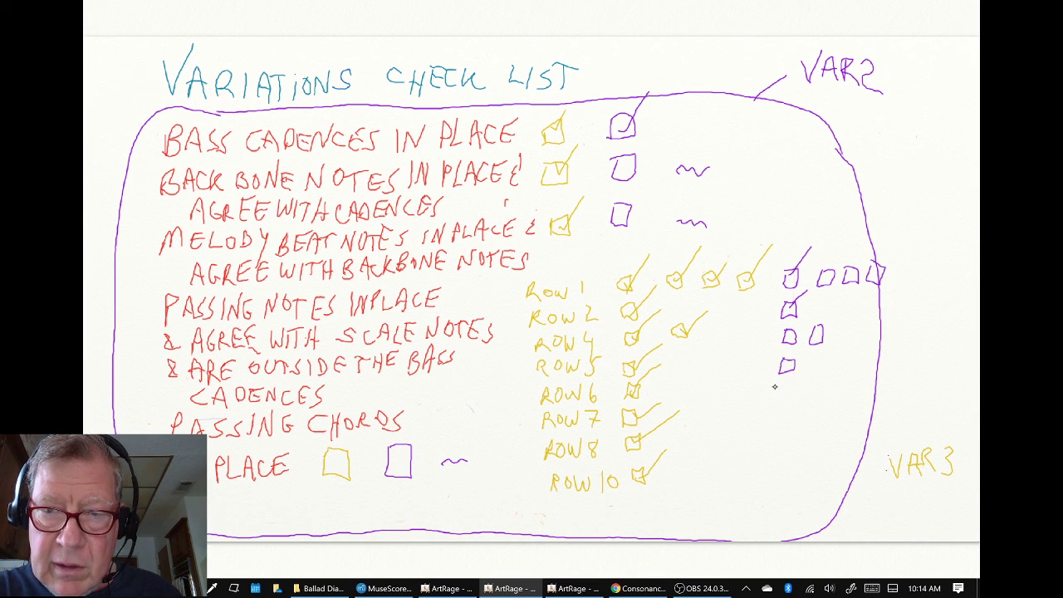
drag(778, 396, 792, 385)
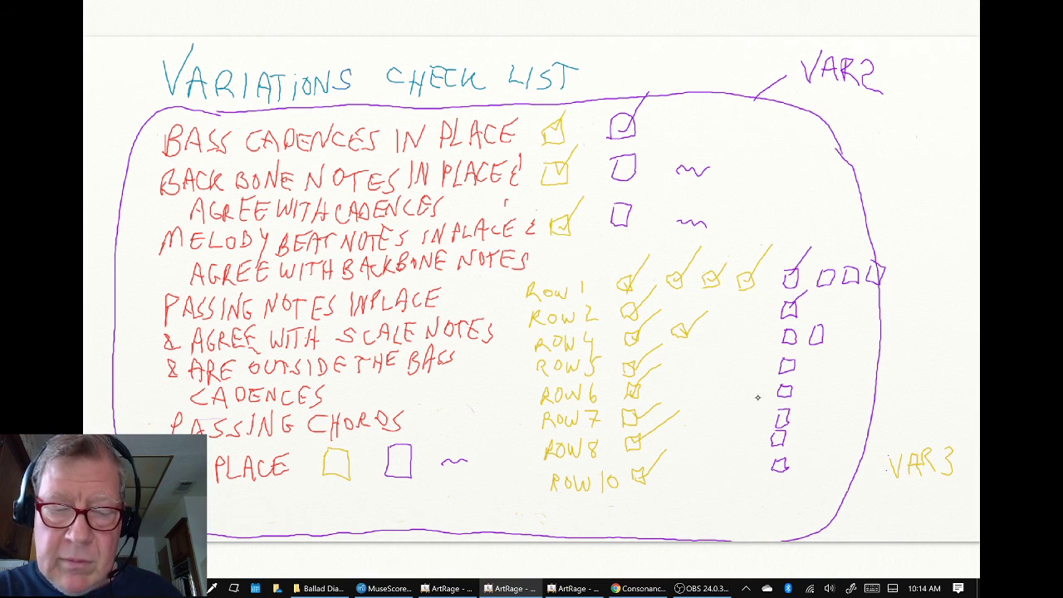
key(ctrl+s)
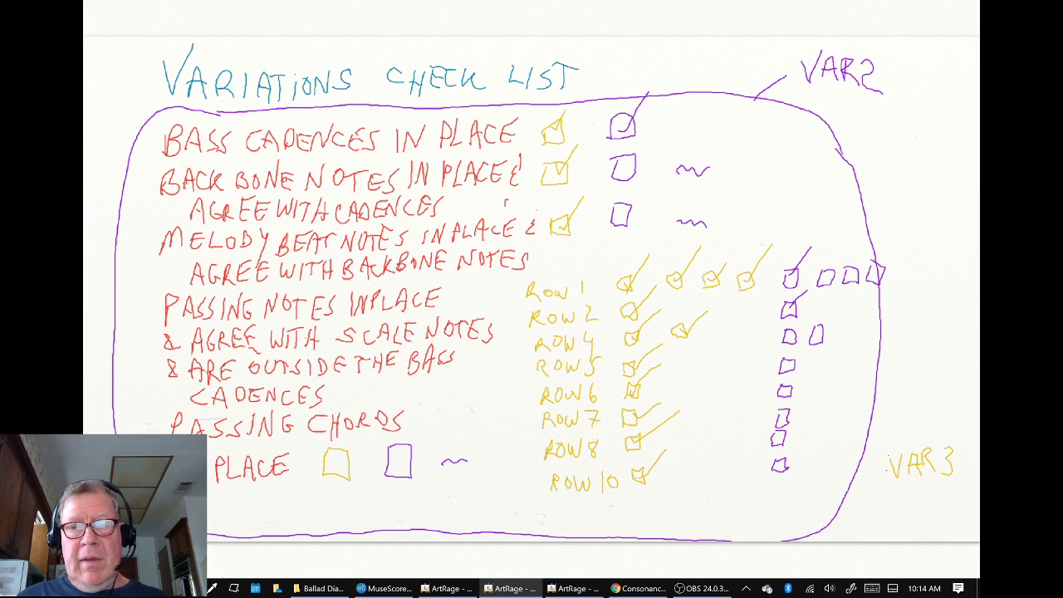
Return to MuseScore and select the notes in measures 109 and 110.
key(alt+Tab)
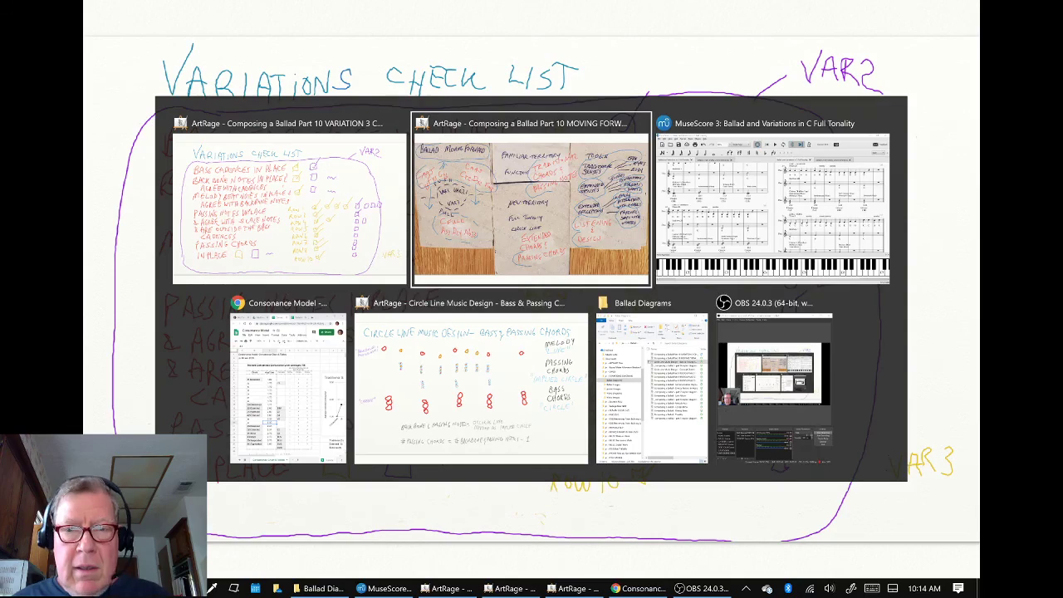
key(alt+Tab)
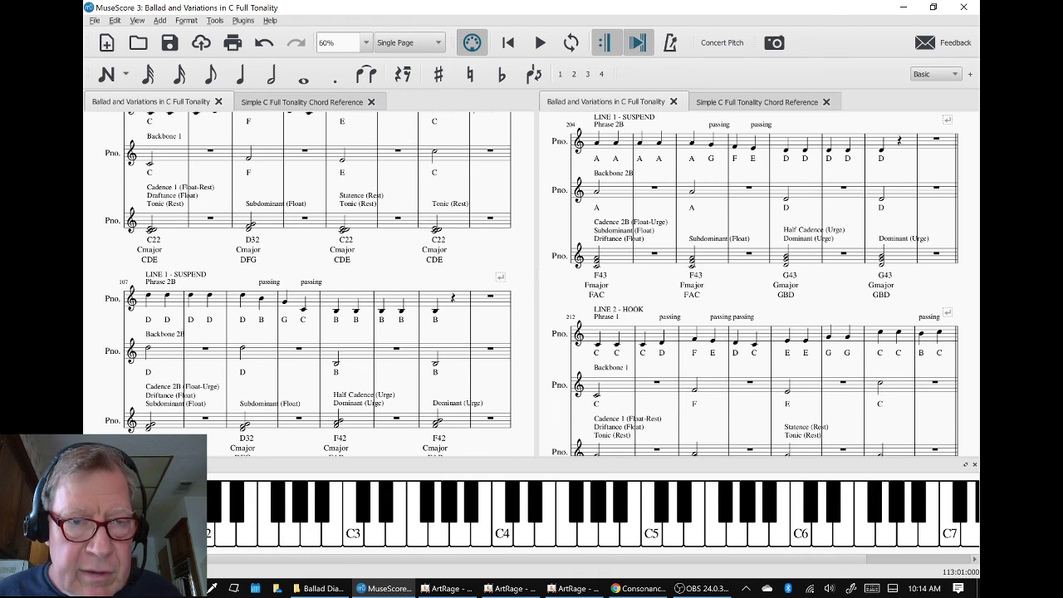
click(260, 298)
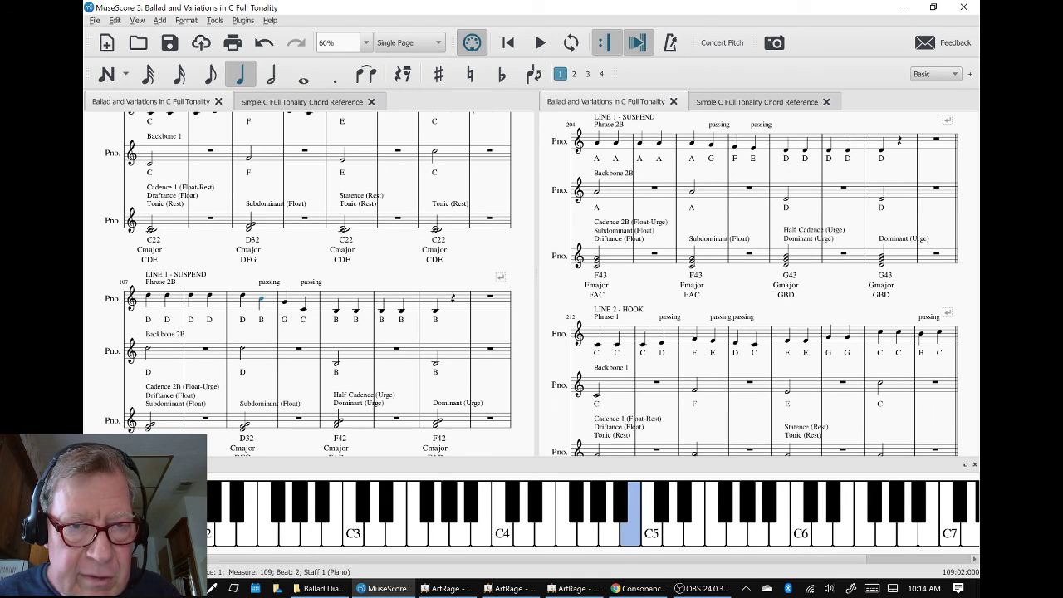
click(303, 308)
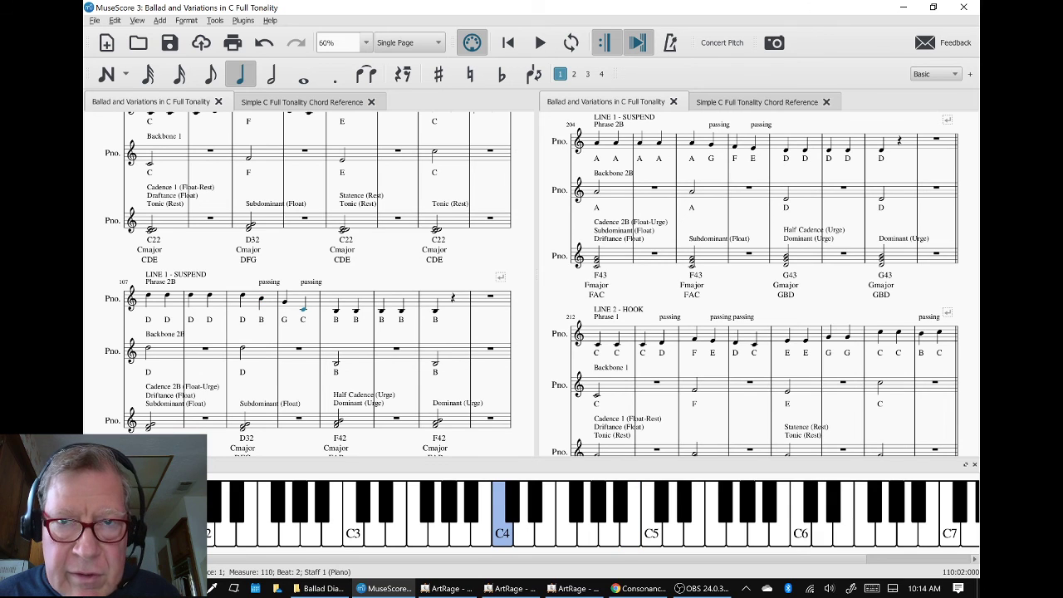
Scroll each pane to the BALLAD VARIATION 2 and BALLAD VARIATION 1 headings.
scroll(316, 283, up, 1)
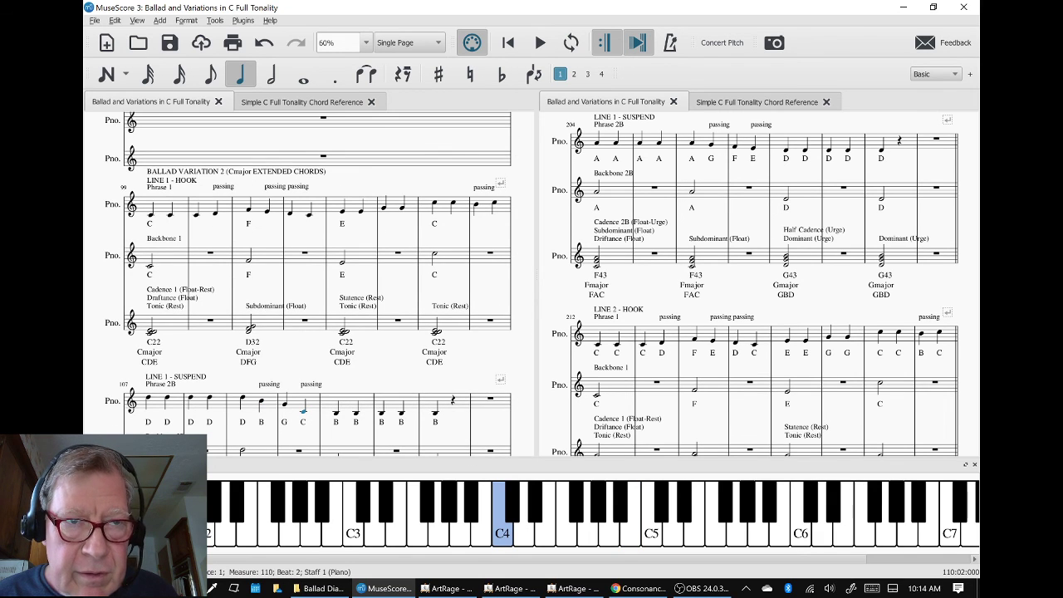
click(236, 171)
scroll(748, 283, up, 1)
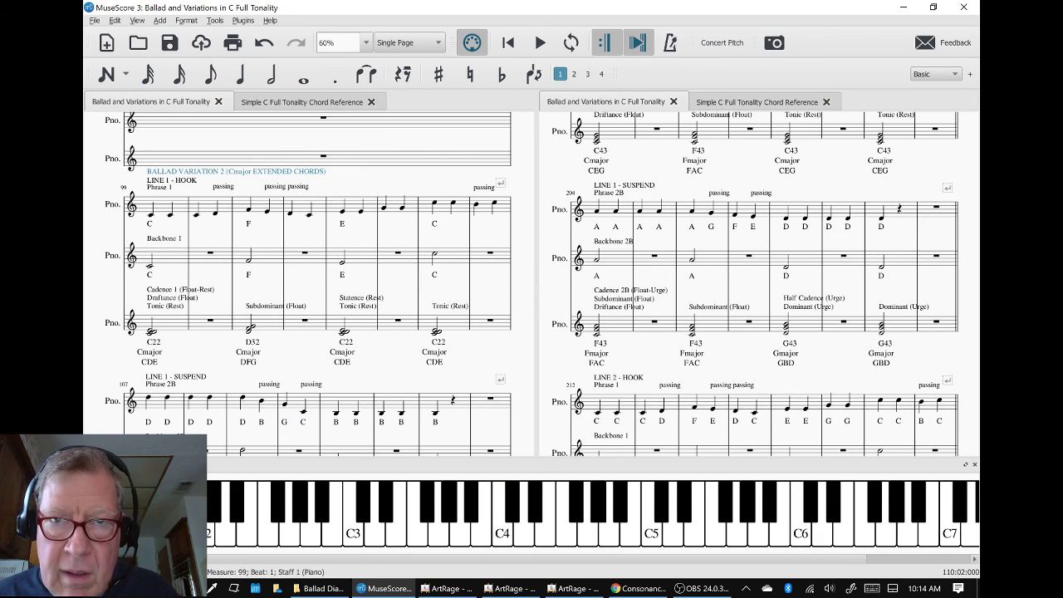
scroll(754, 284, up, 3)
click(689, 183)
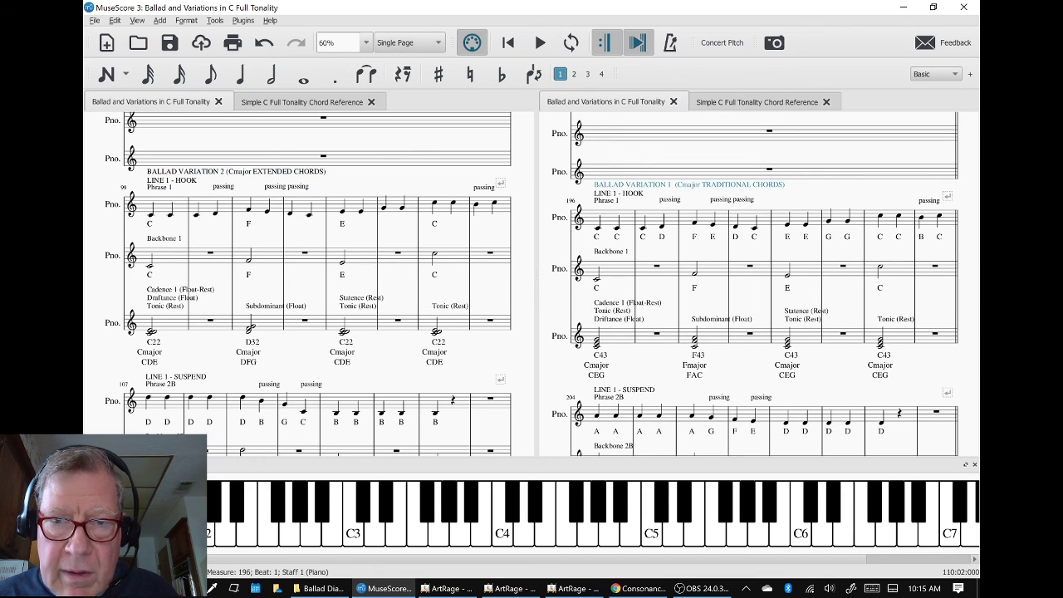
scroll(753, 284, down, 2)
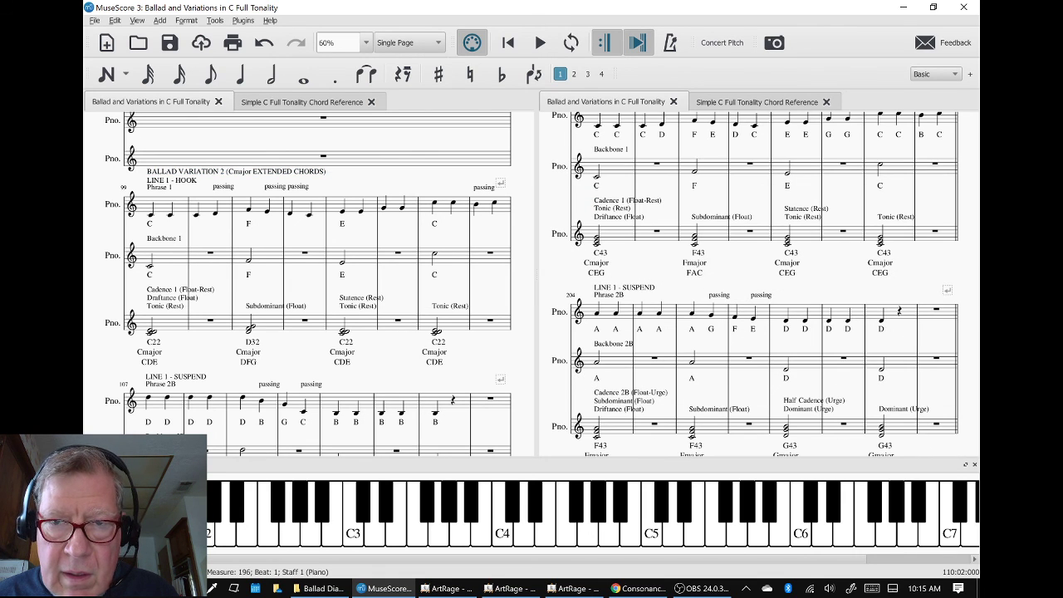
Align the LINE 1 - SUSPEND passing labels and notes of measures 107–113 in both variations.
click(719, 294)
scroll(307, 282, down, 1)
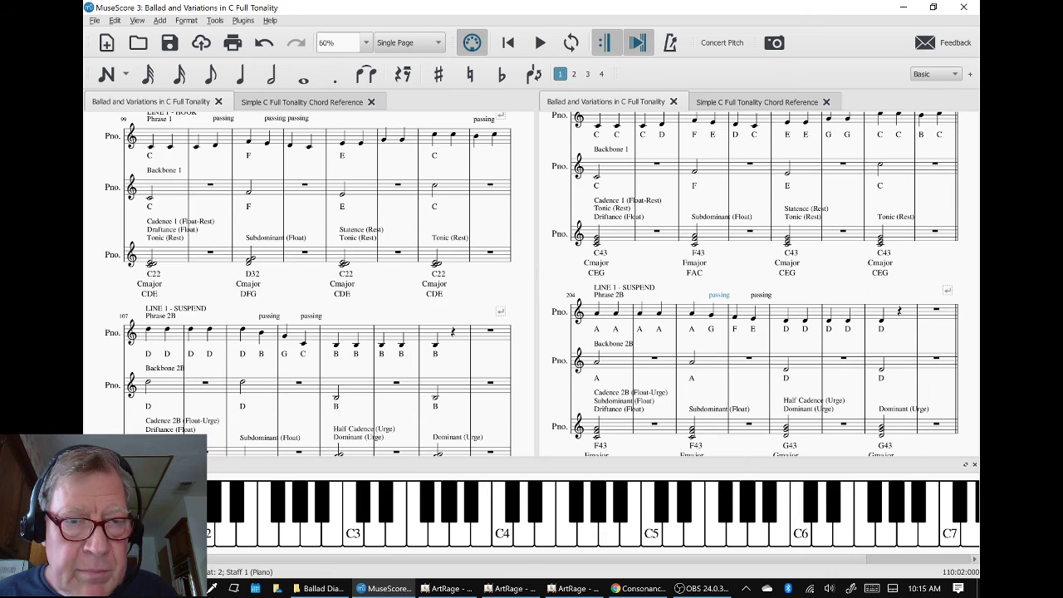
click(269, 315)
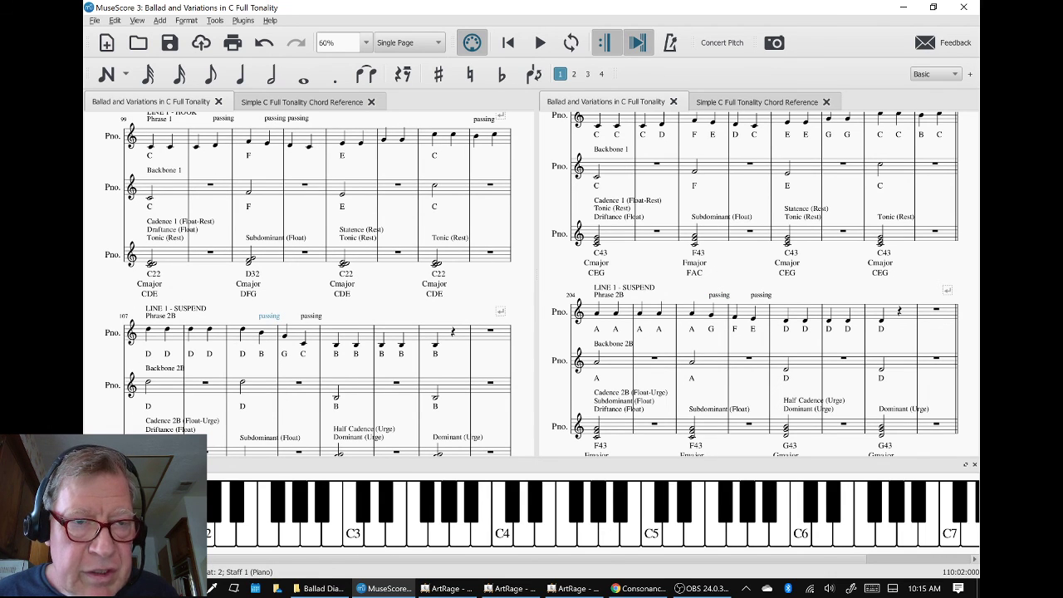
click(148, 331)
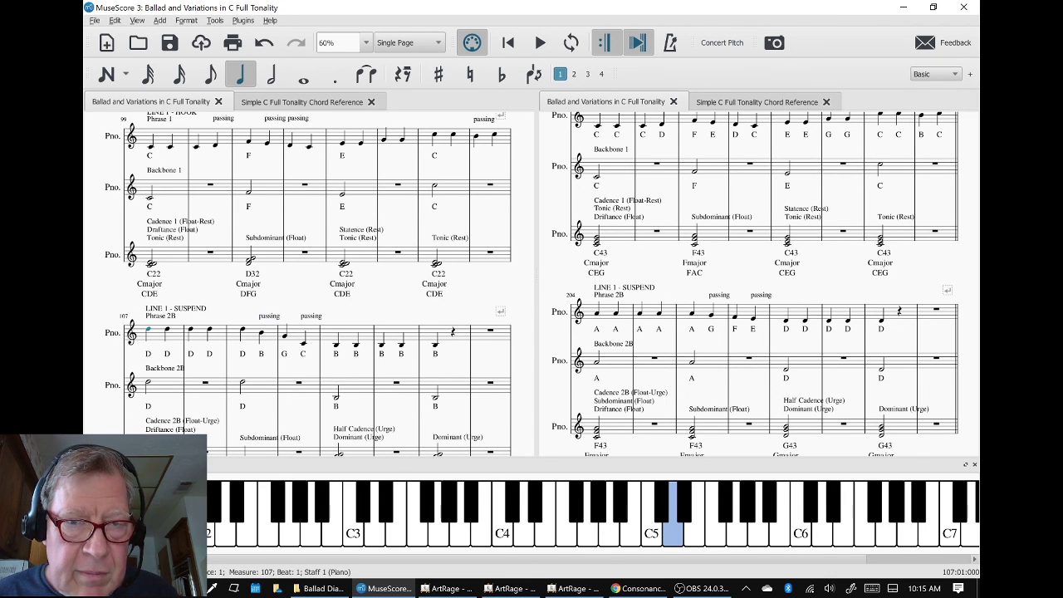
click(435, 343)
key(alt+Tab)
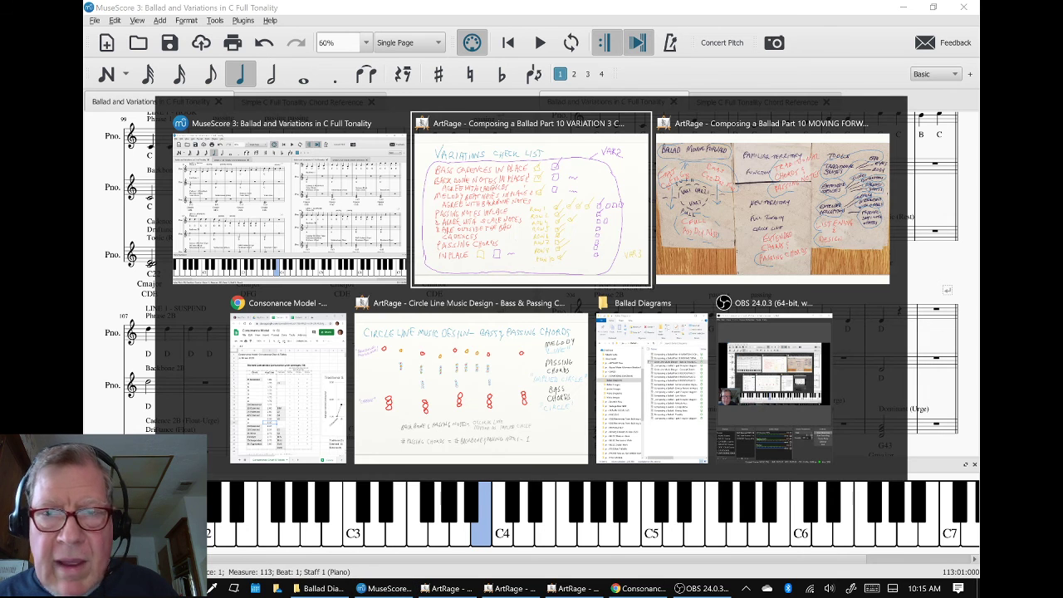
Select row 123's 2nd Variation notes (B to D') in the Diatonic Parallel Scales sheet, then return to MuseScore.
key(alt+Tab)
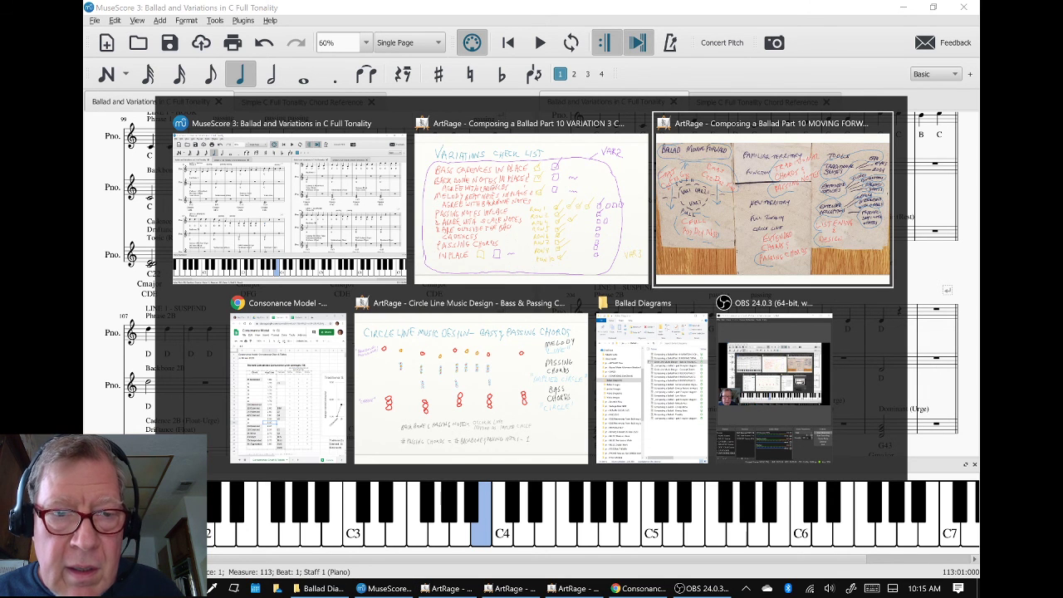
key(alt+Tab)
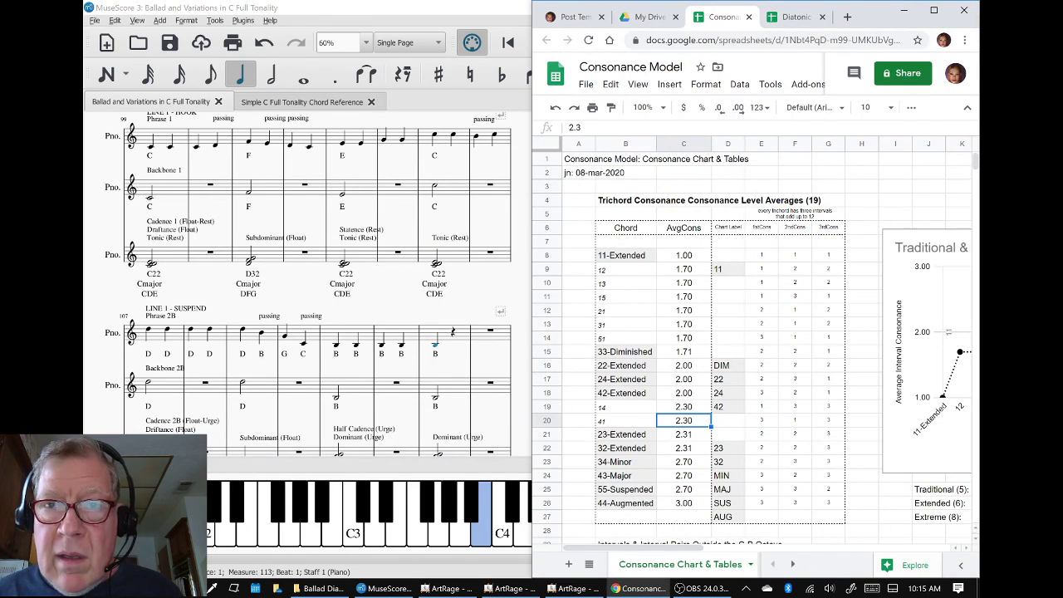
click(789, 25)
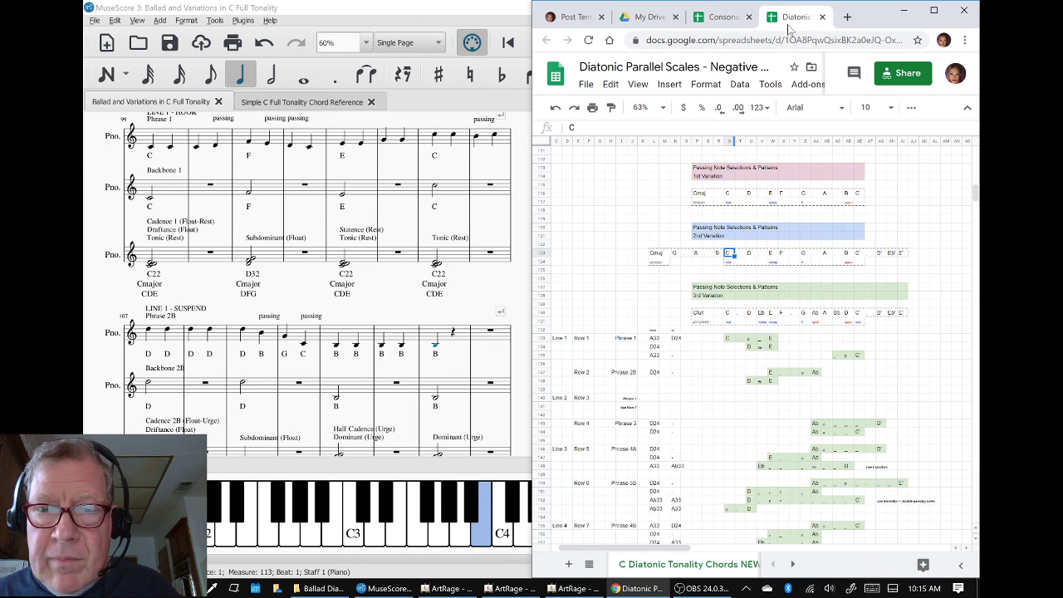
click(718, 253)
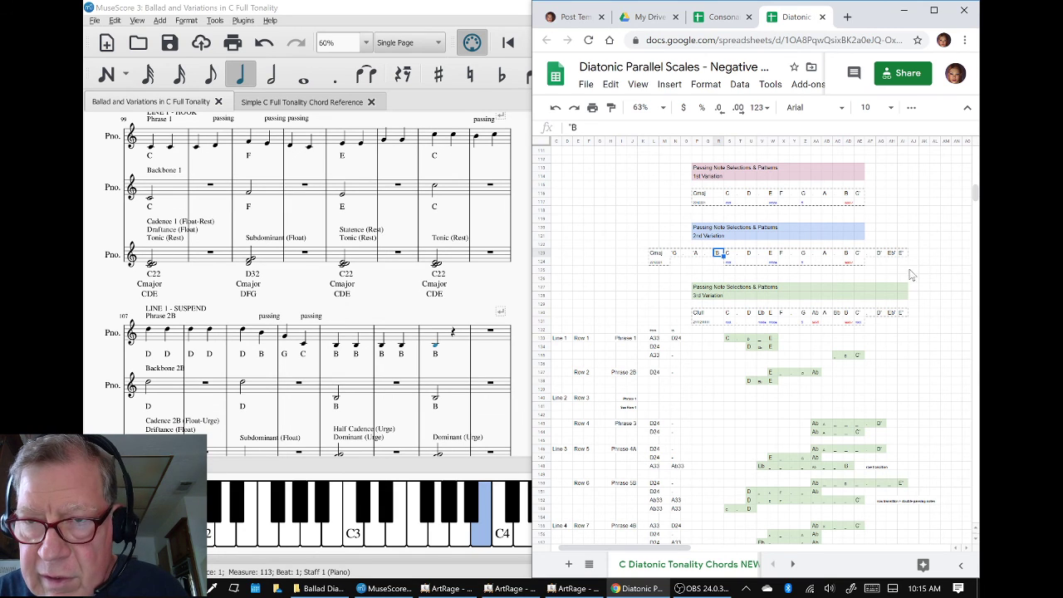
shift+click(884, 257)
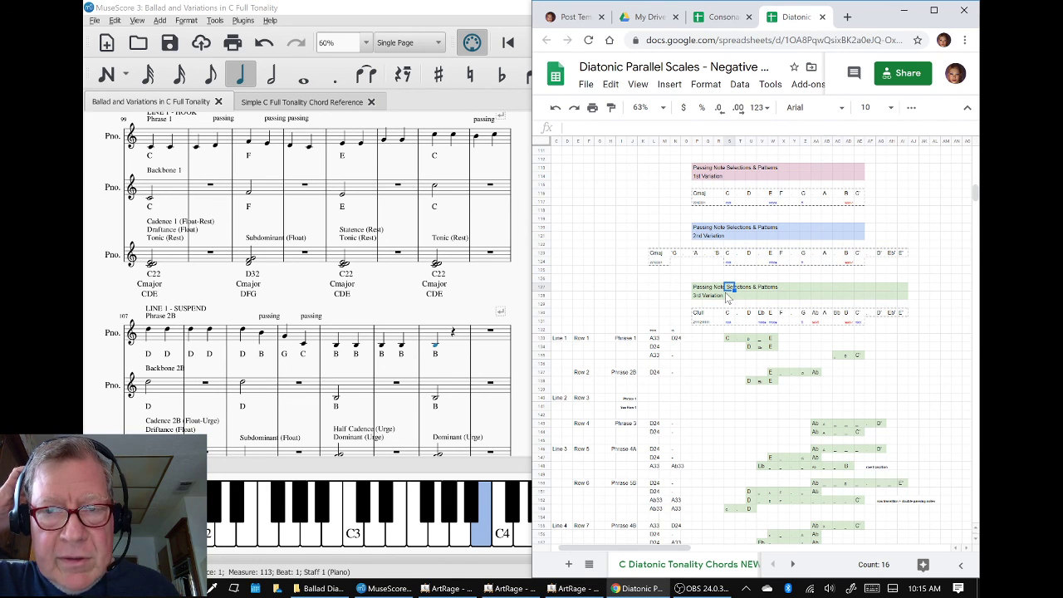
click(200, 295)
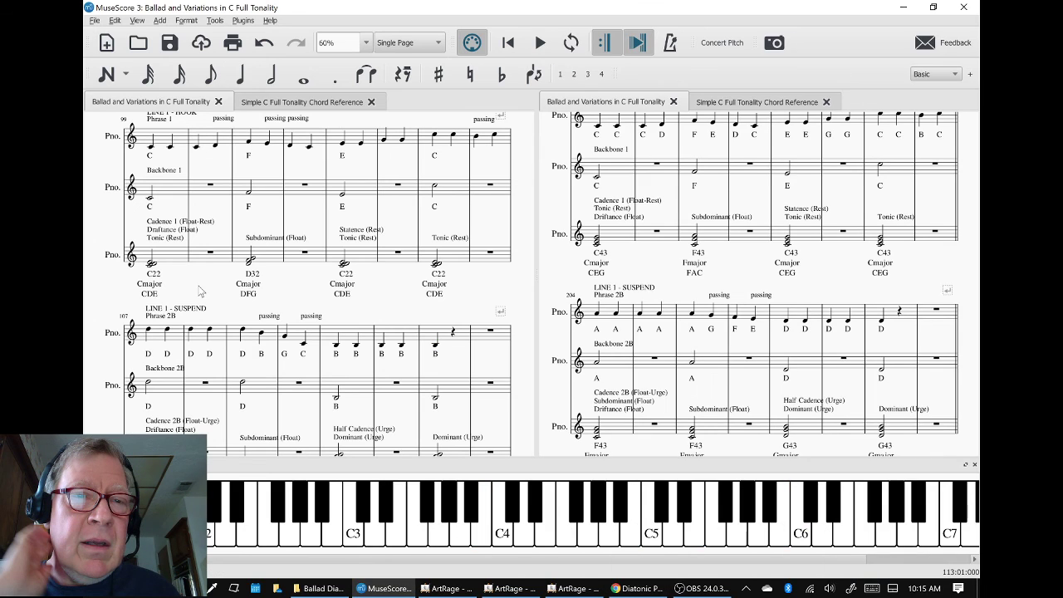
scroll(200, 291, up, 1)
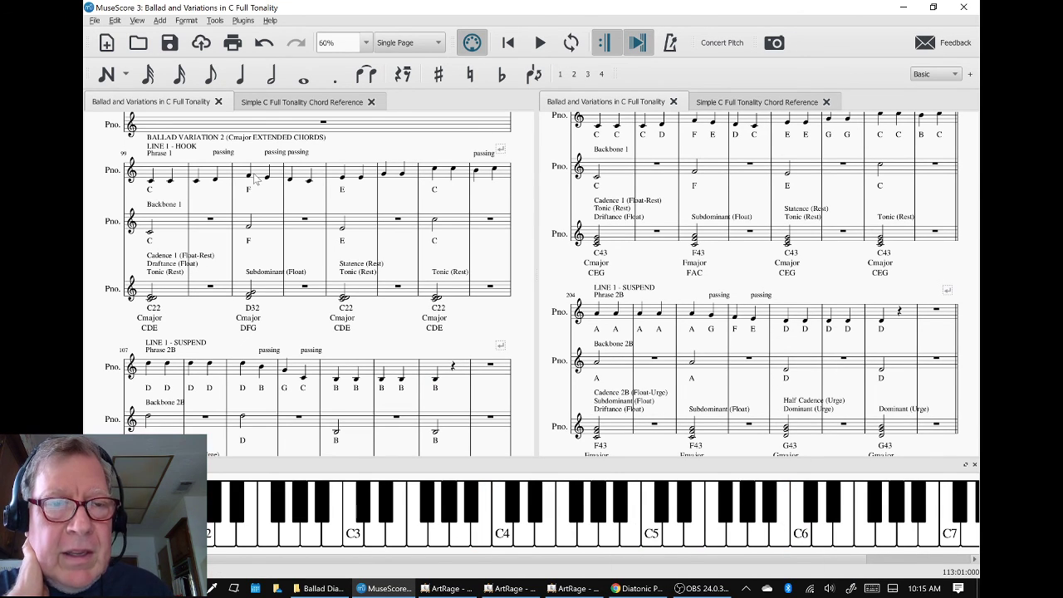
scroll(258, 180, down, 1)
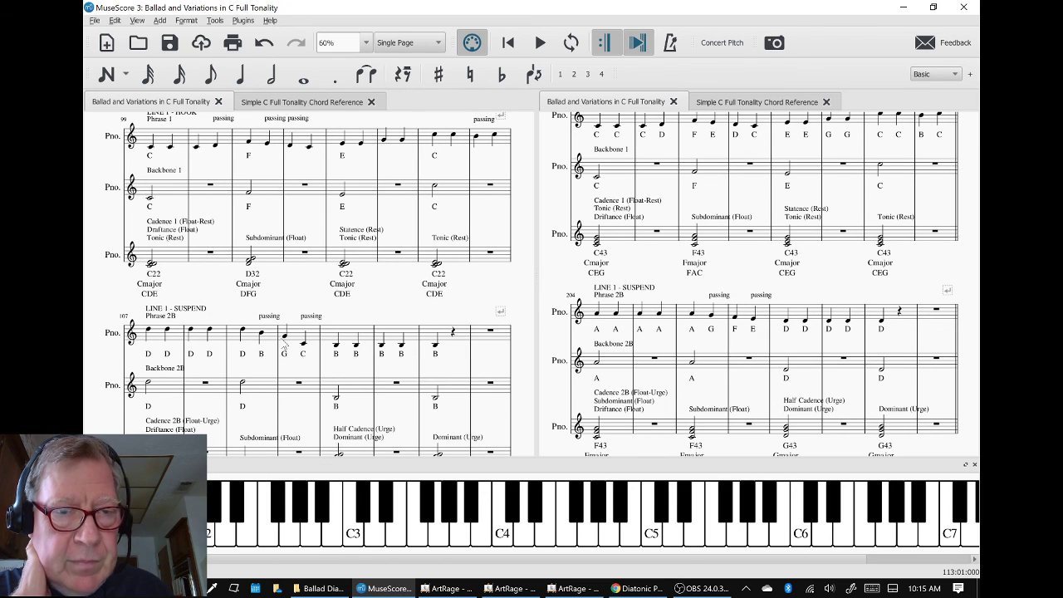
click(270, 320)
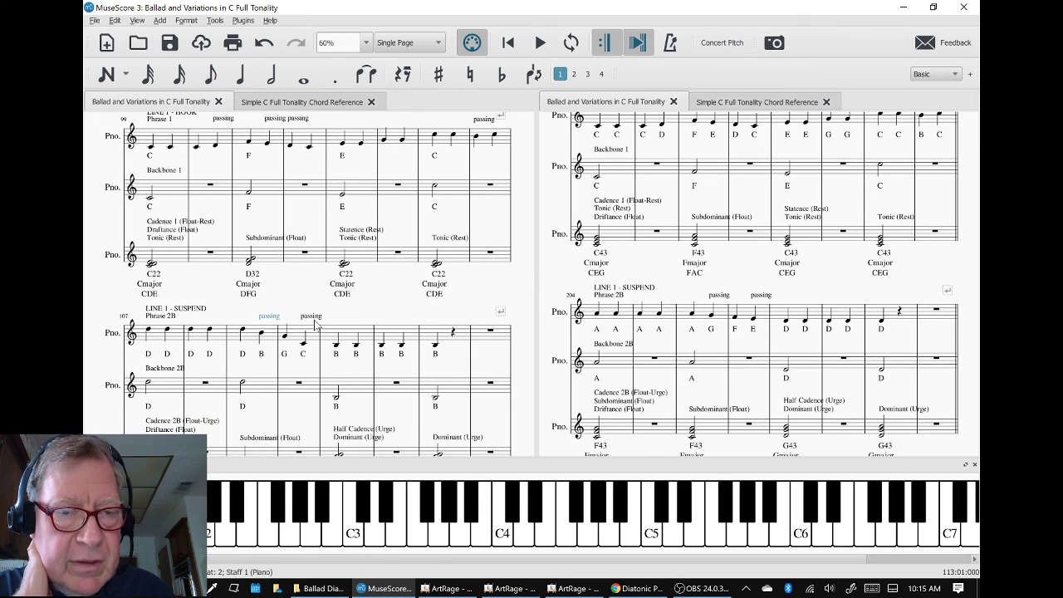
click(313, 318)
click(261, 334)
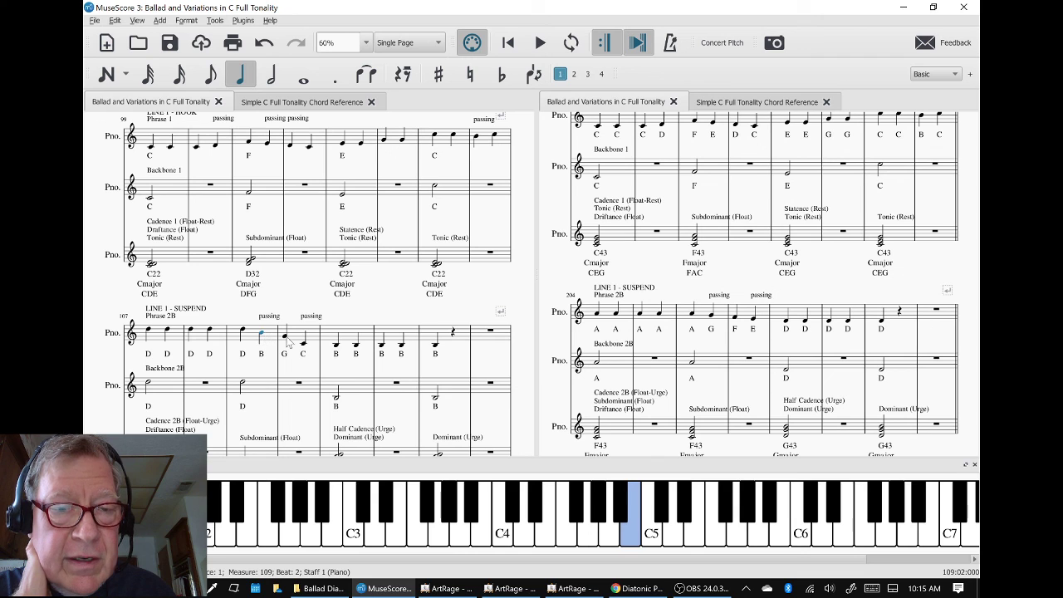
click(242, 332)
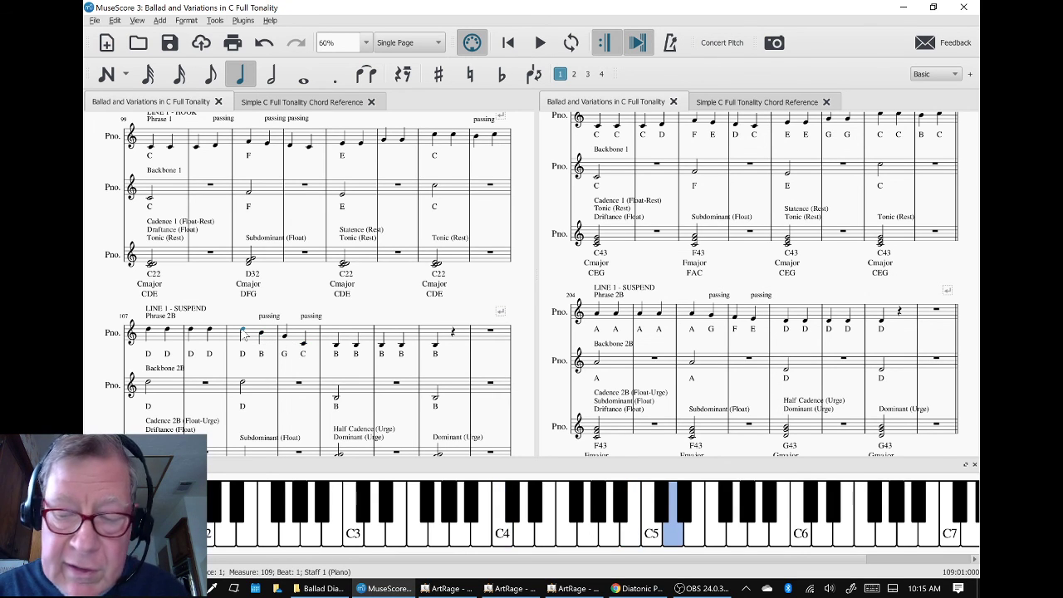
shift+click(286, 336)
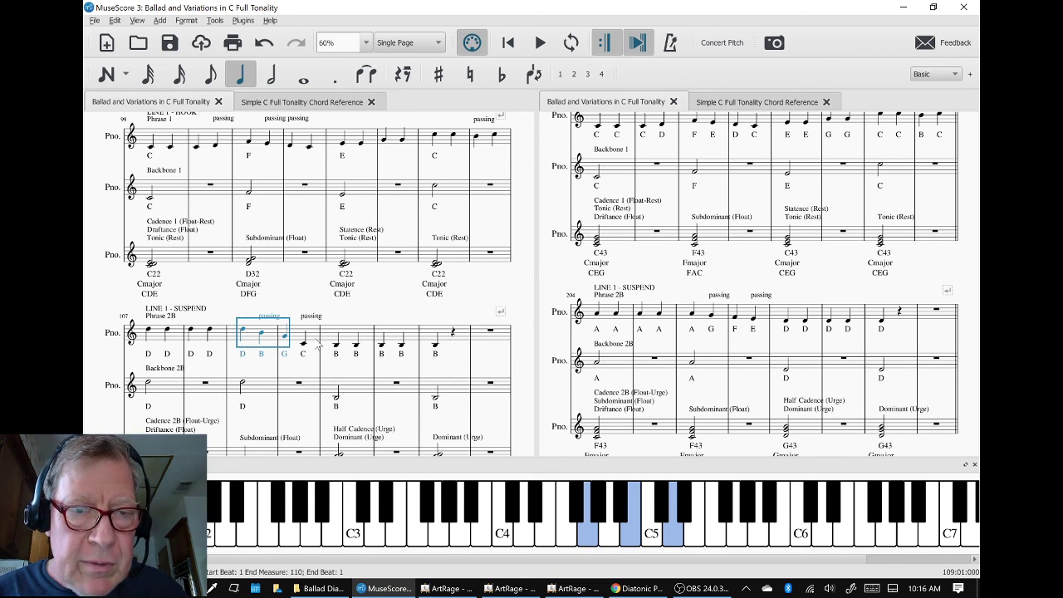
scroll(267, 407, down, 1)
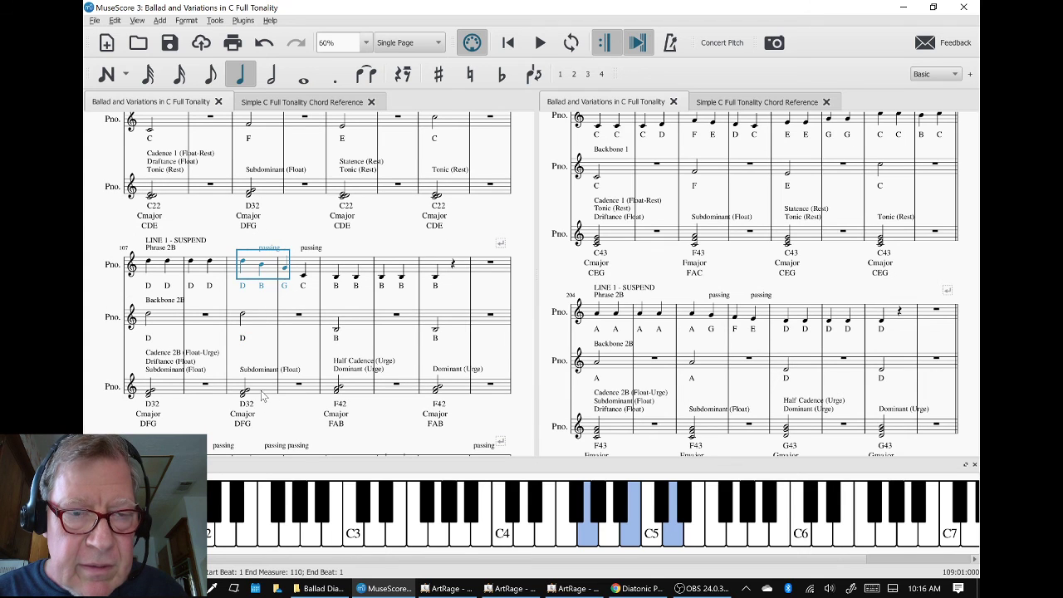
click(261, 393)
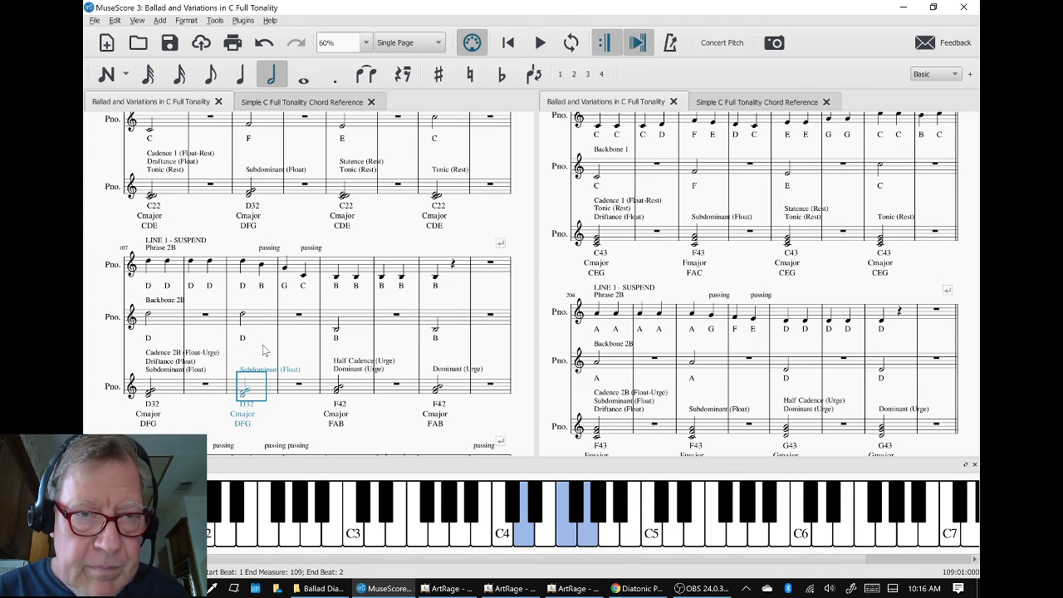
click(245, 264)
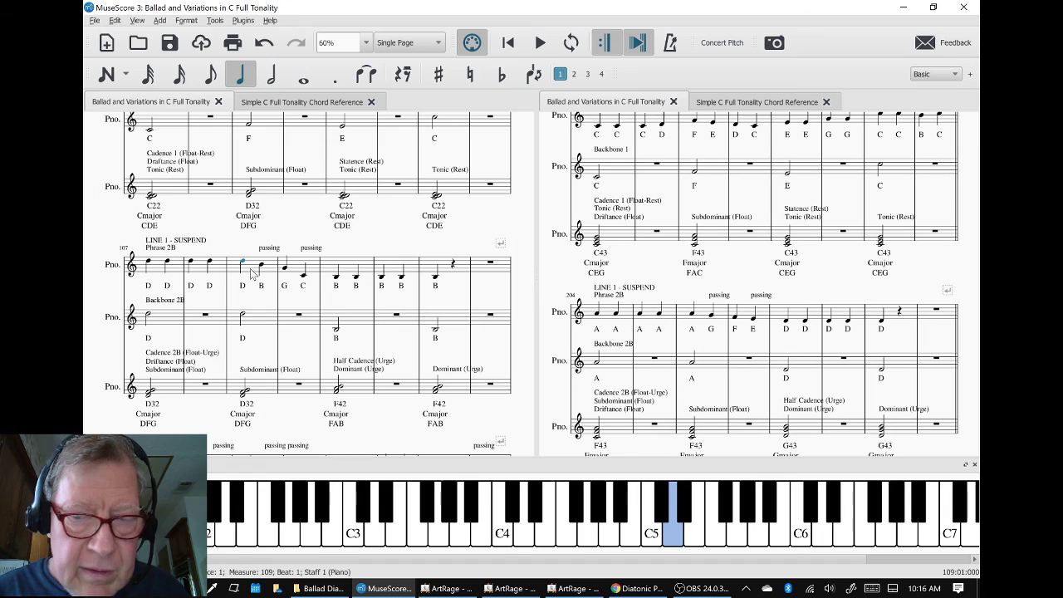
shift+click(286, 272)
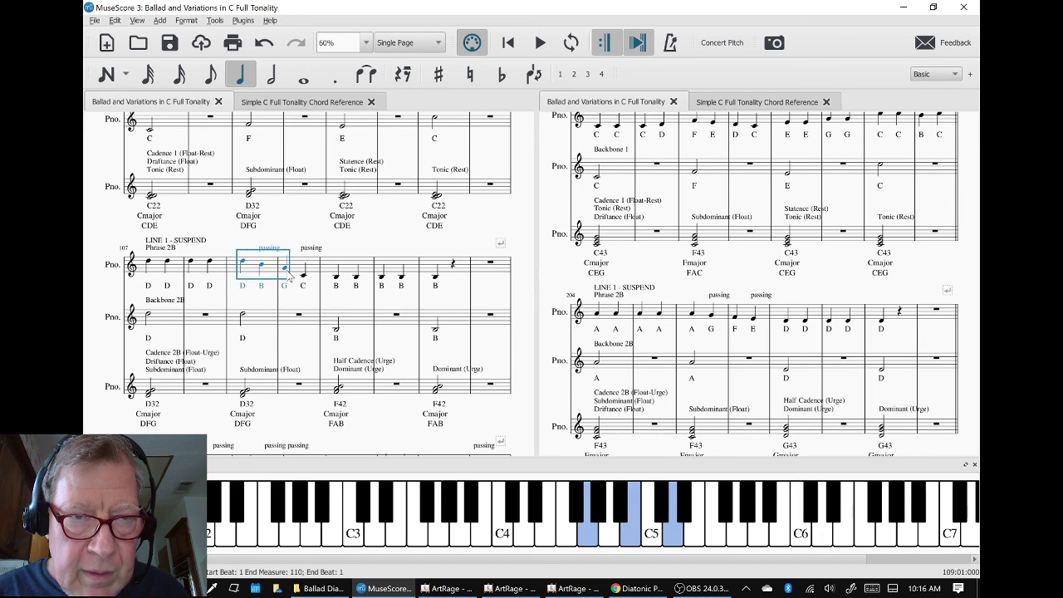
click(263, 267)
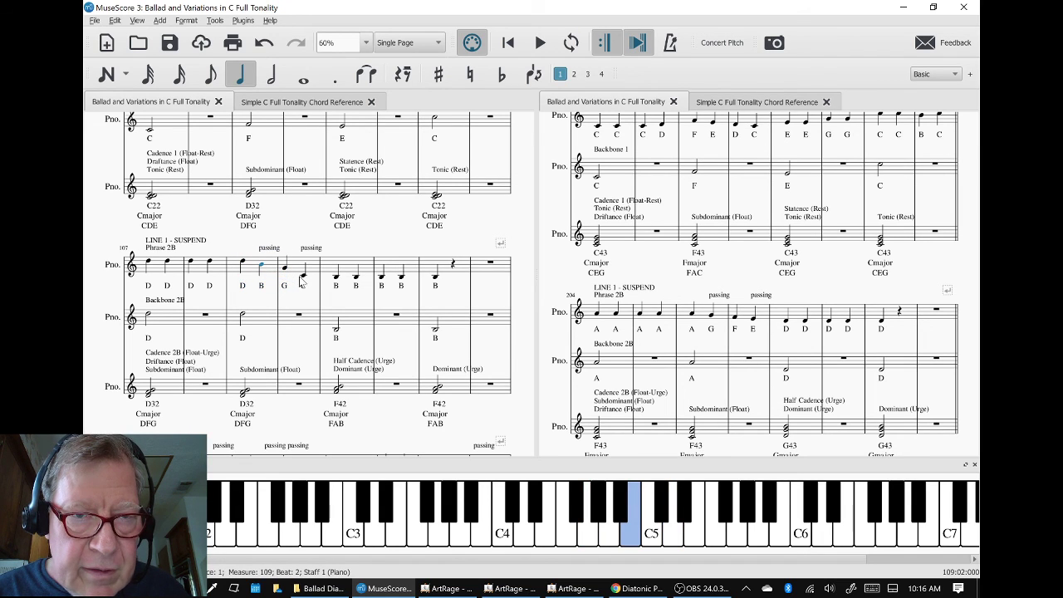
shift+click(301, 277)
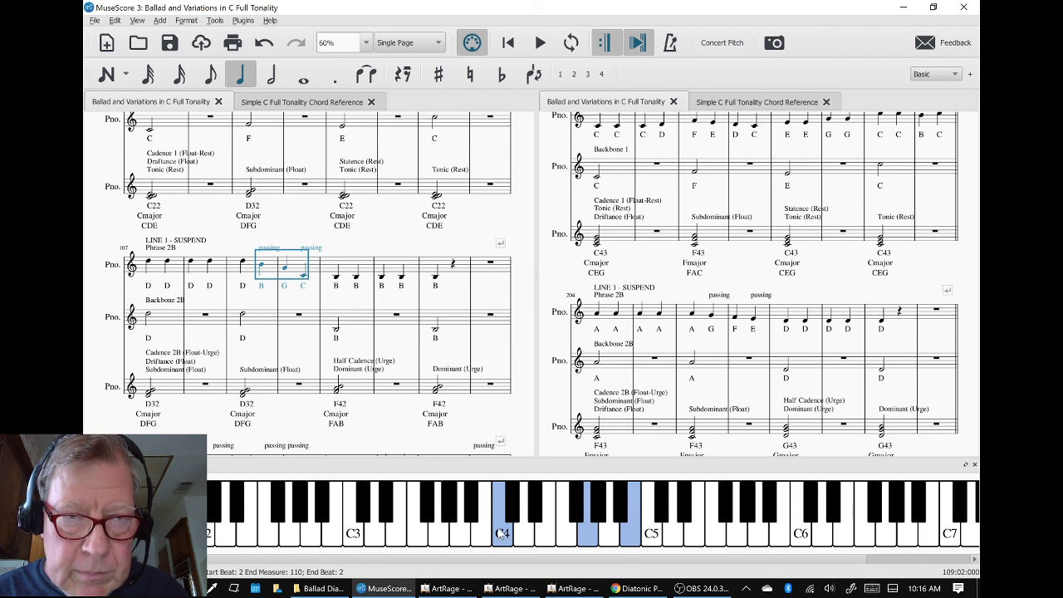
shift+click(336, 282)
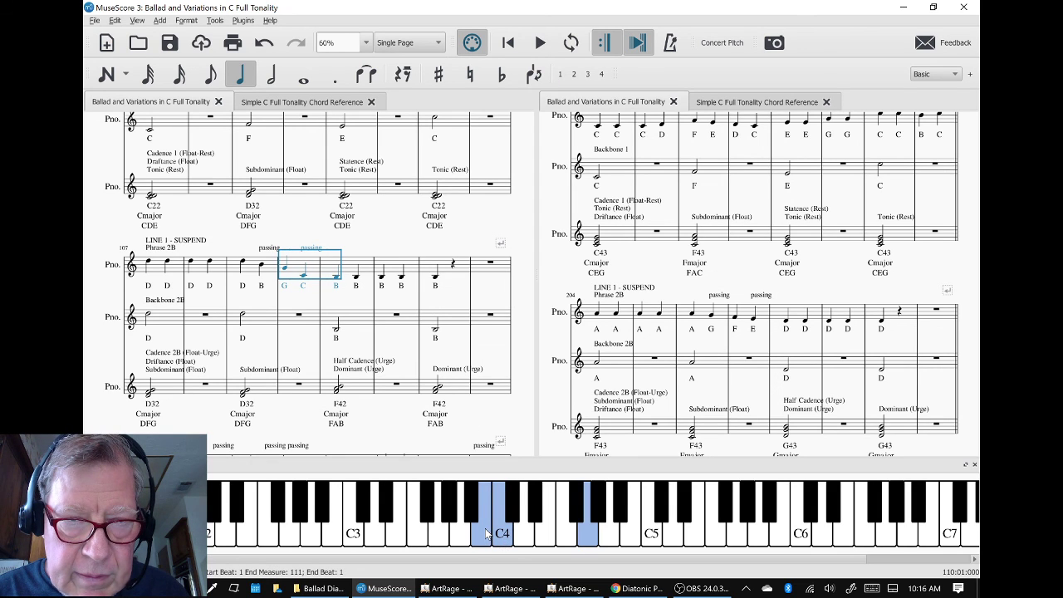
click(263, 391)
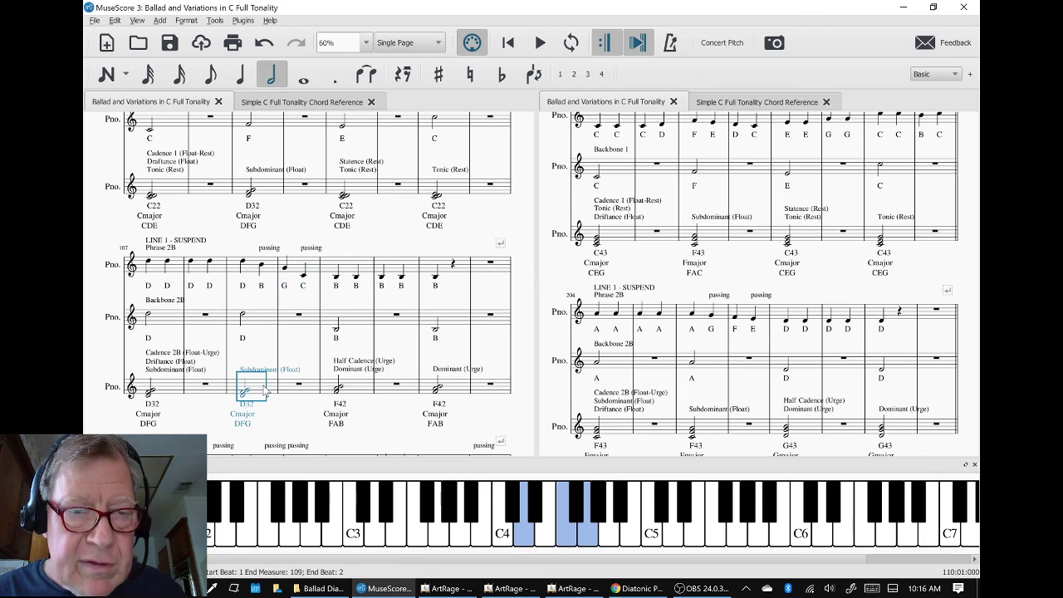
click(267, 278)
click(298, 273)
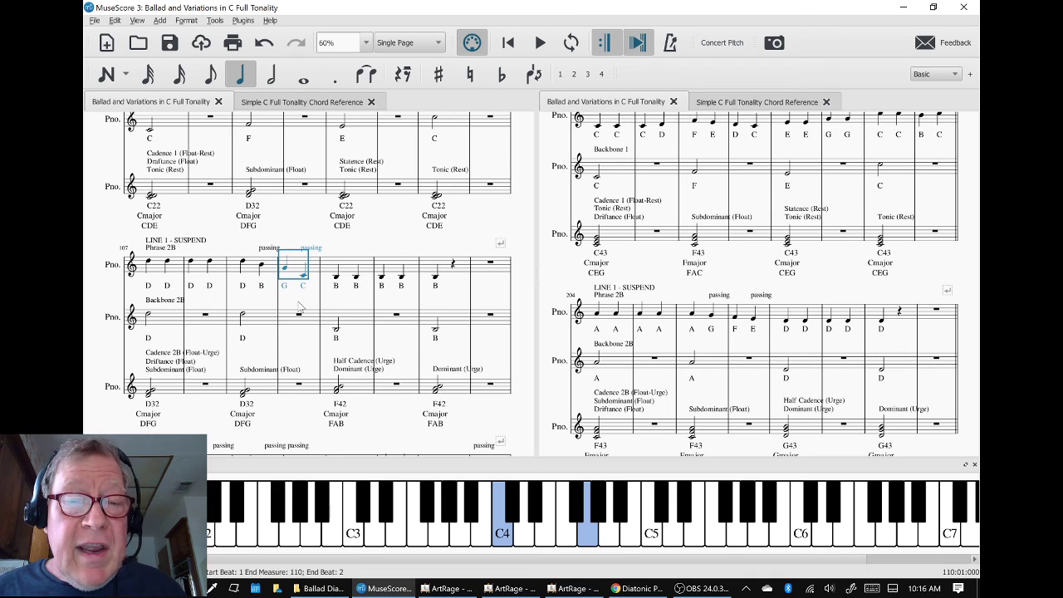
key(Escape)
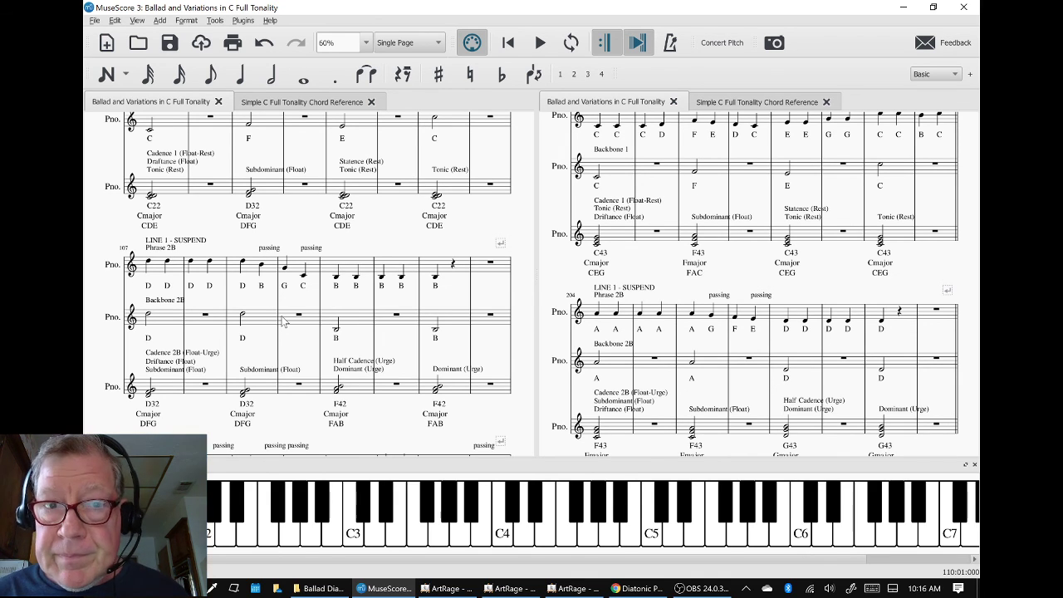
Play the Hook openings of Variation 1 from measure 196 and Variation 2 from measure 99.
scroll(486, 368, up, 4)
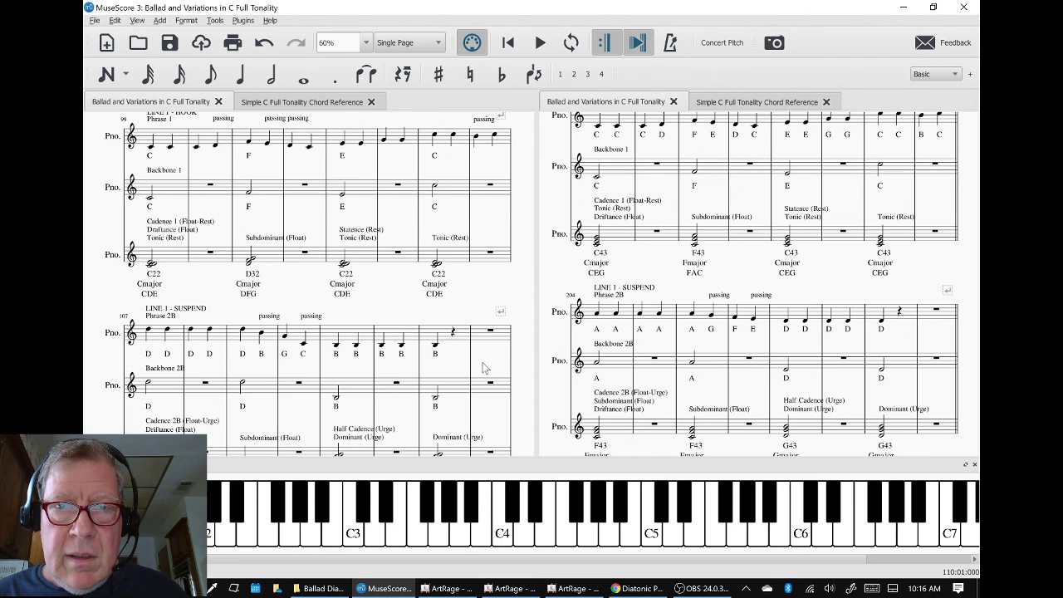
scroll(580, 342, down, 2)
scroll(387, 322, down, 1)
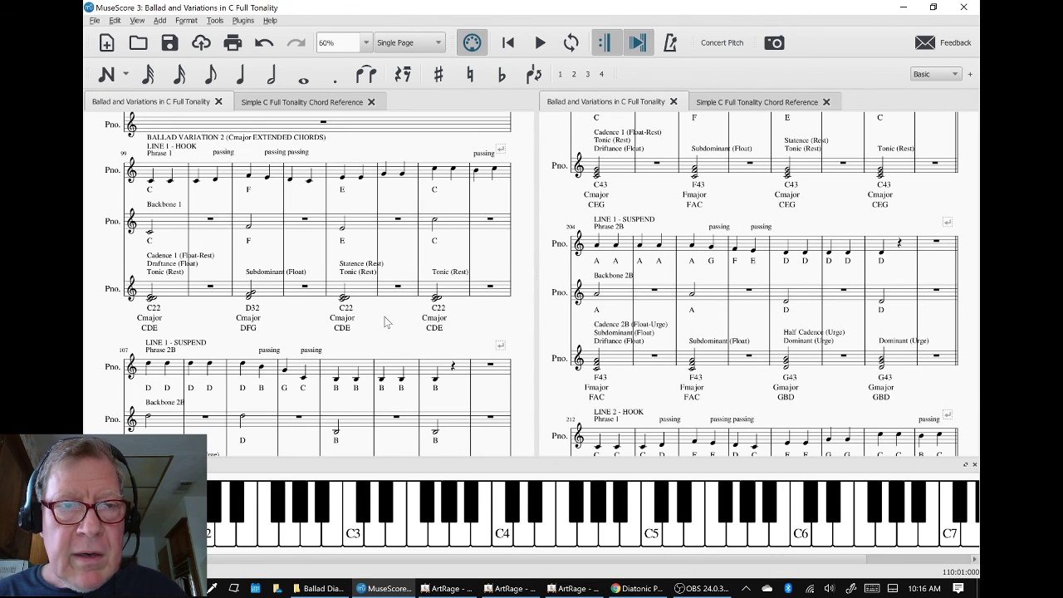
scroll(698, 307, up, 4)
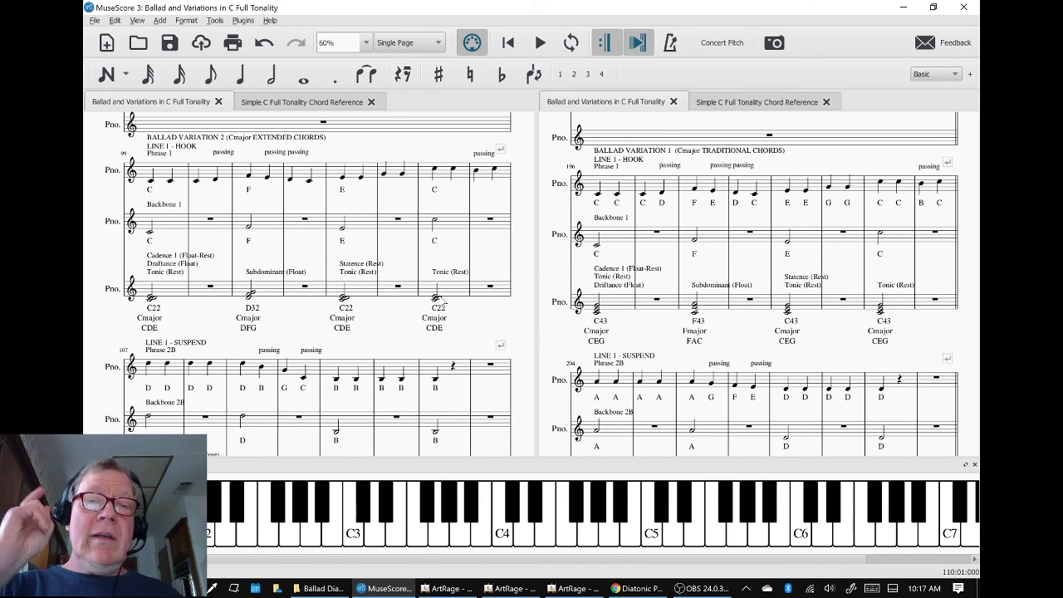
click(631, 189)
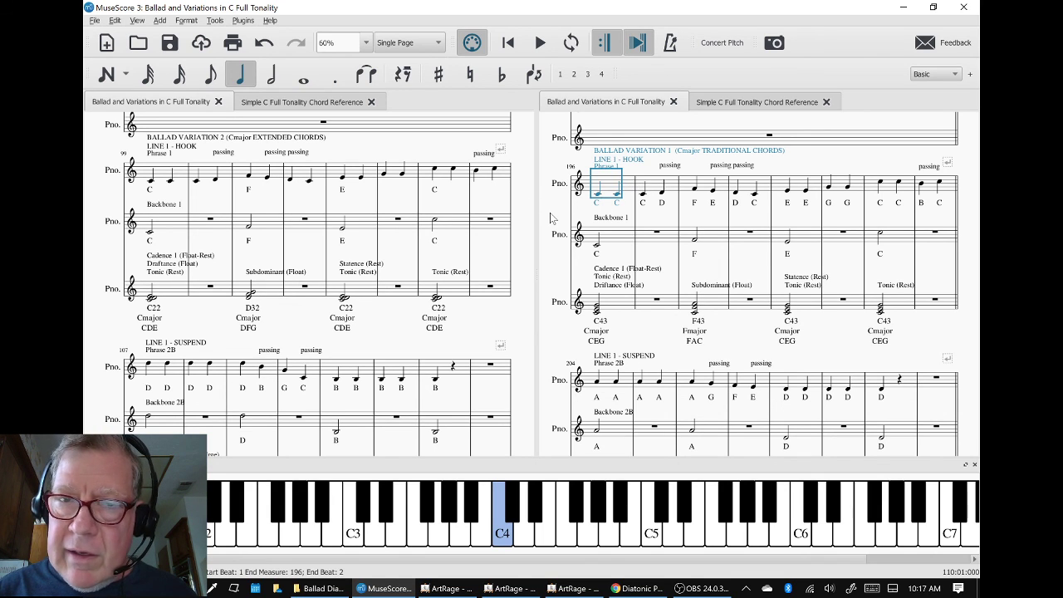
key(space)
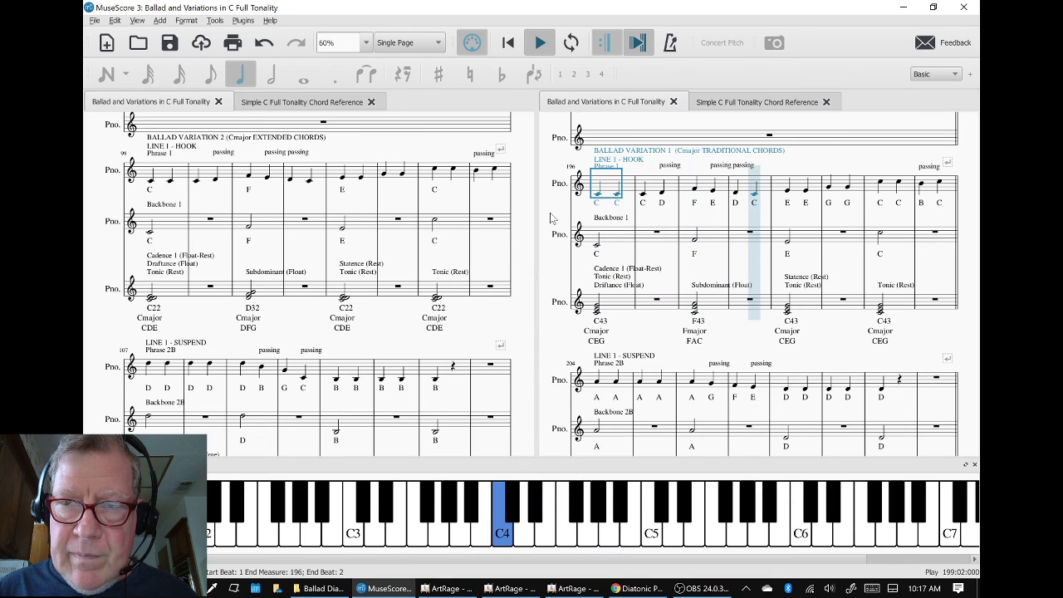
key(space)
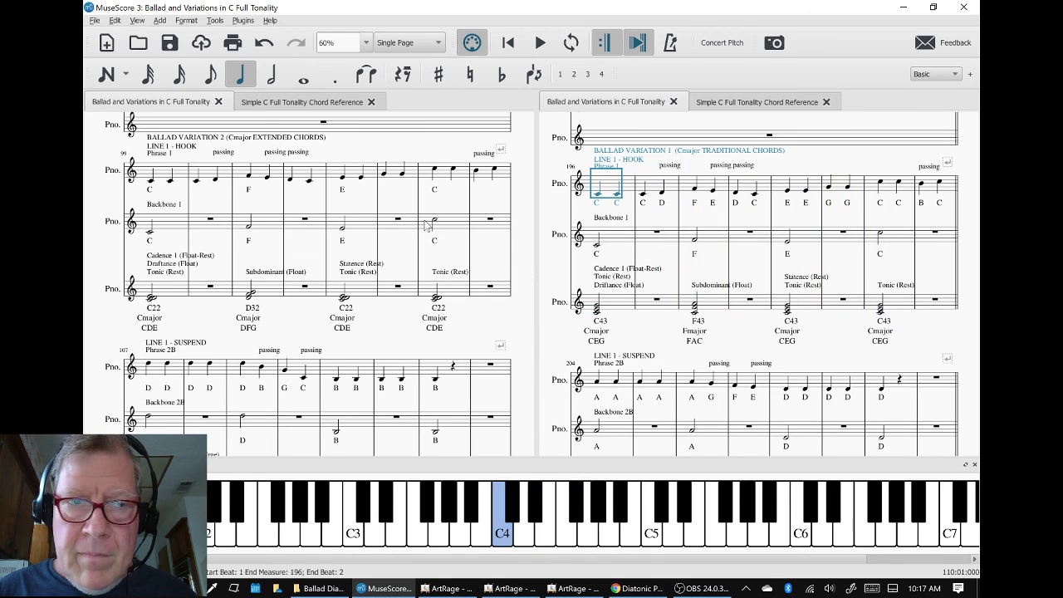
click(169, 230)
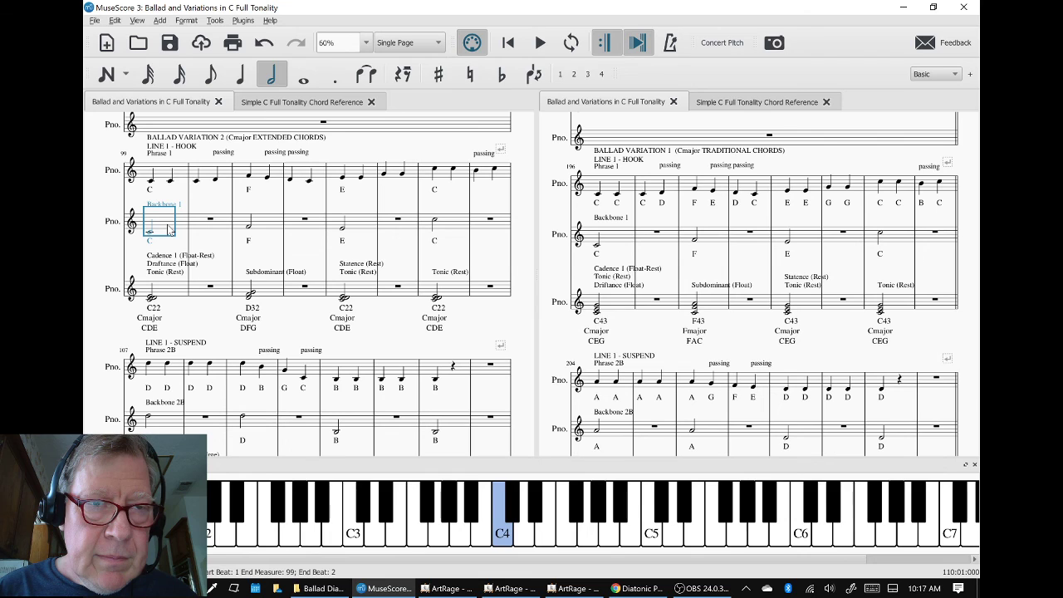
key(space)
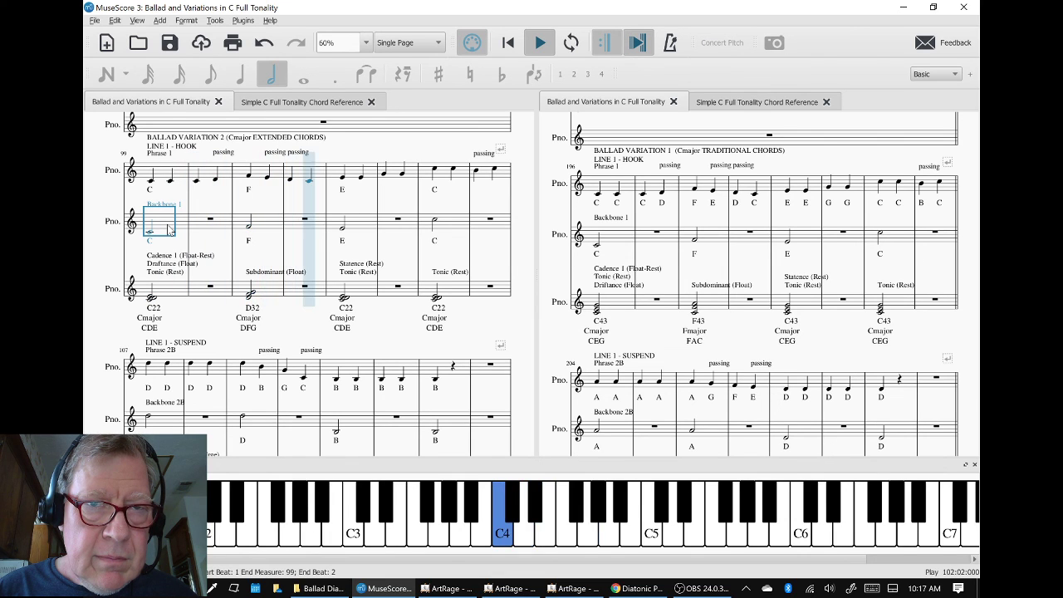
key(space)
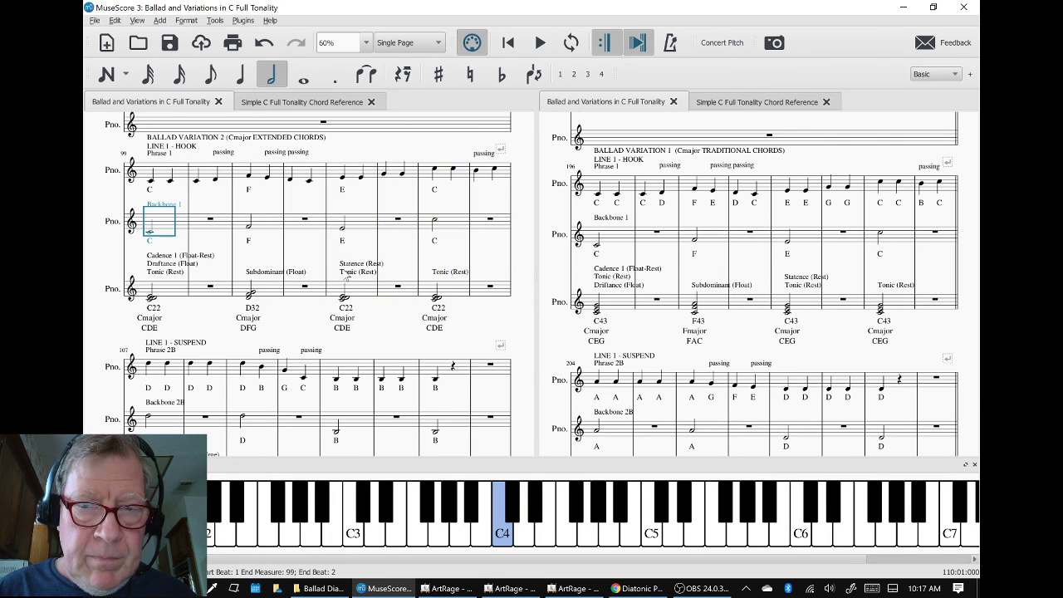
Play the Suspend lines of Variation 1 from measure 204 and Variation 2 from measure 107.
click(618, 428)
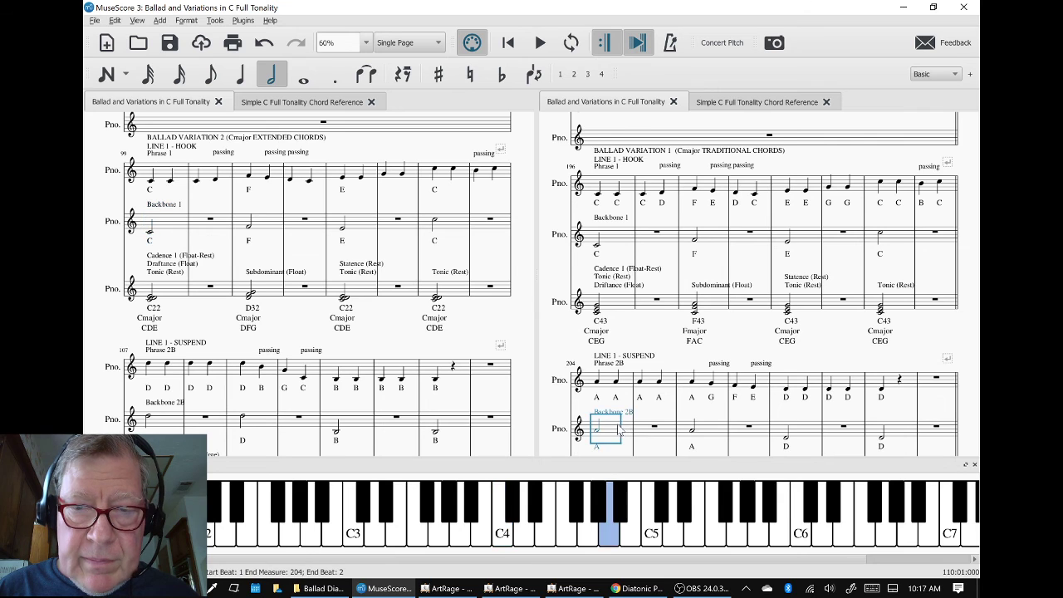
key(space)
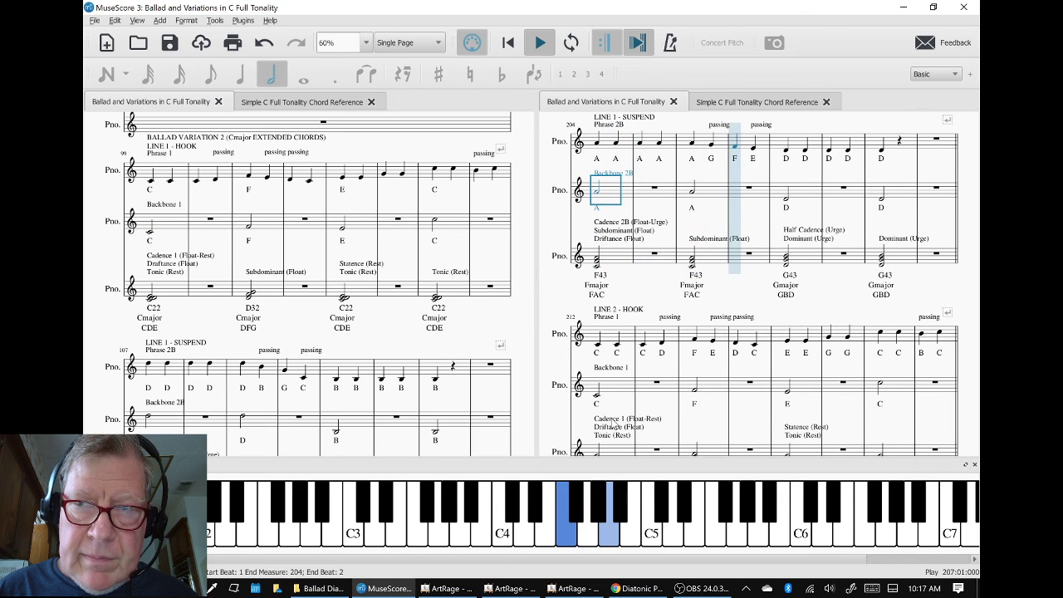
key(space)
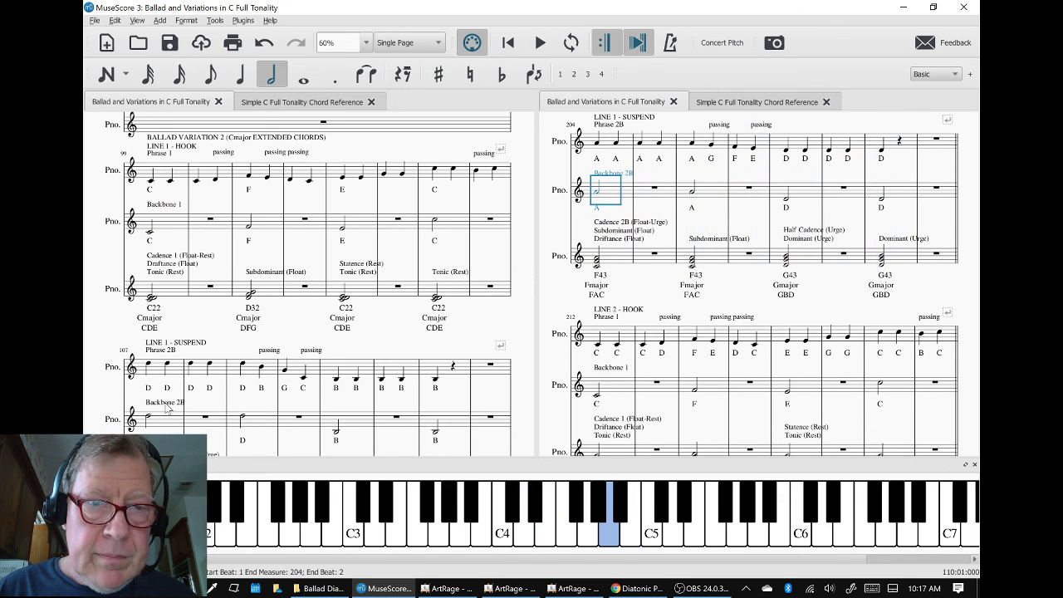
click(166, 403)
key(space)
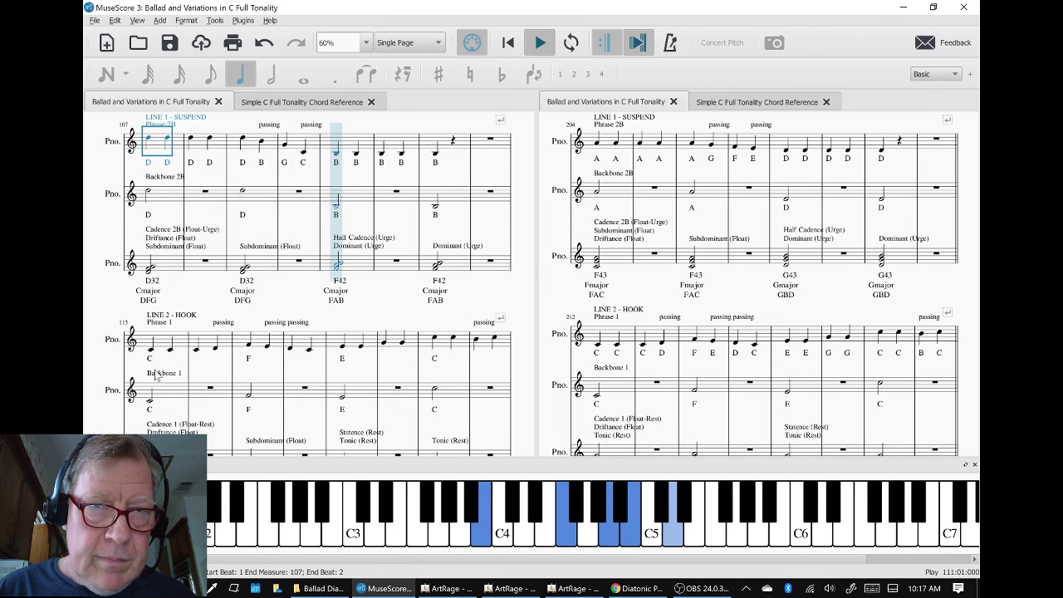
key(space)
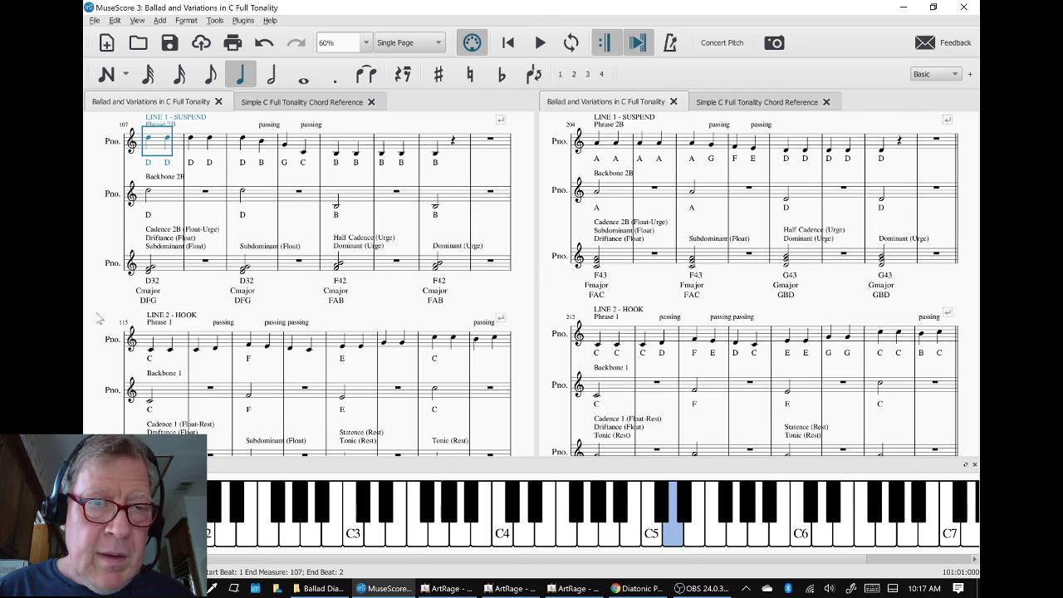
click(100, 318)
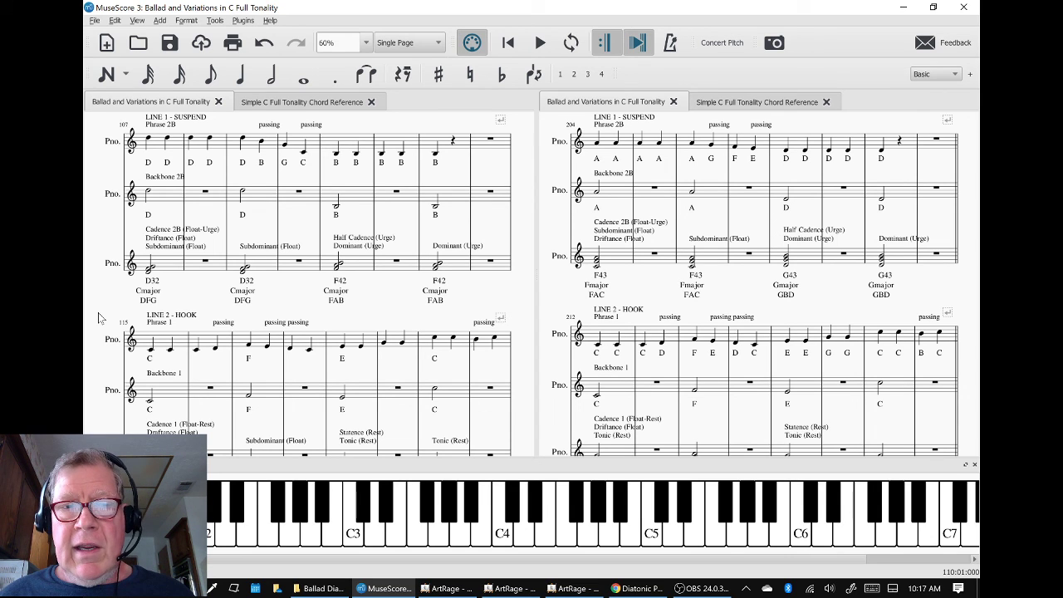
shift+click(152, 268)
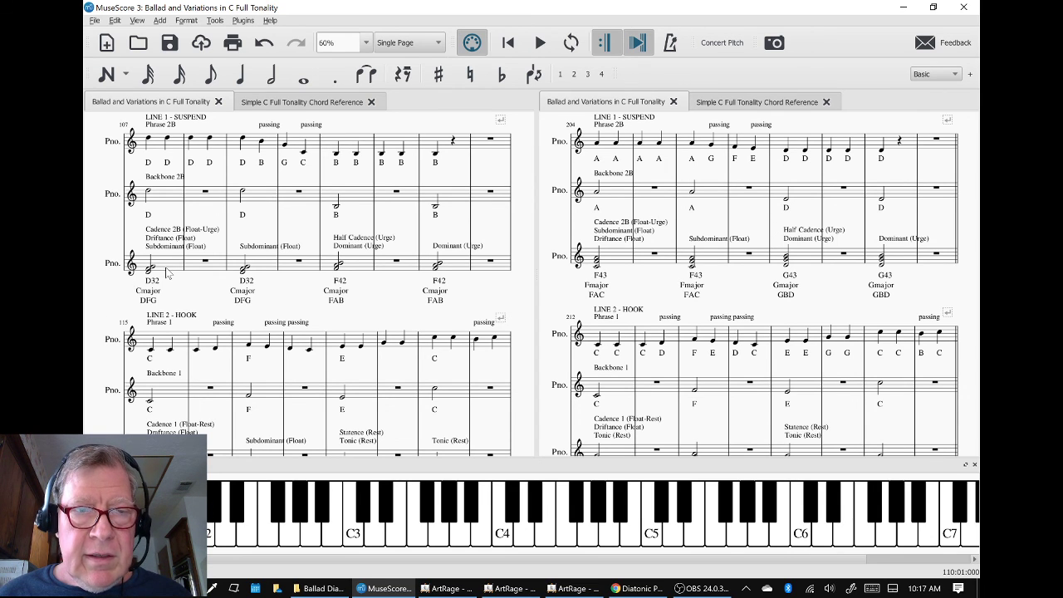
key(Escape)
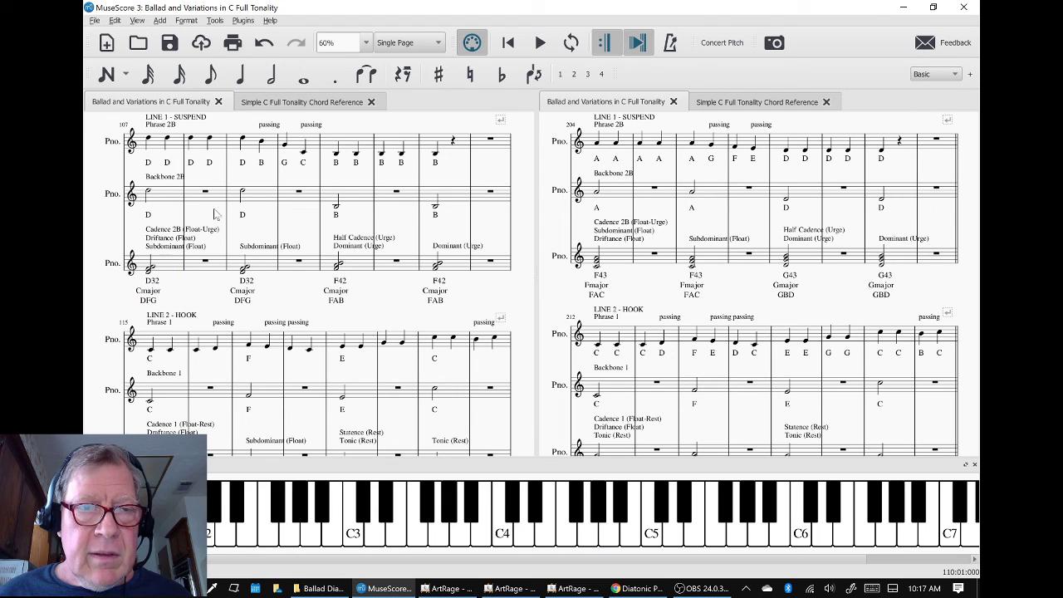
click(173, 200)
click(251, 200)
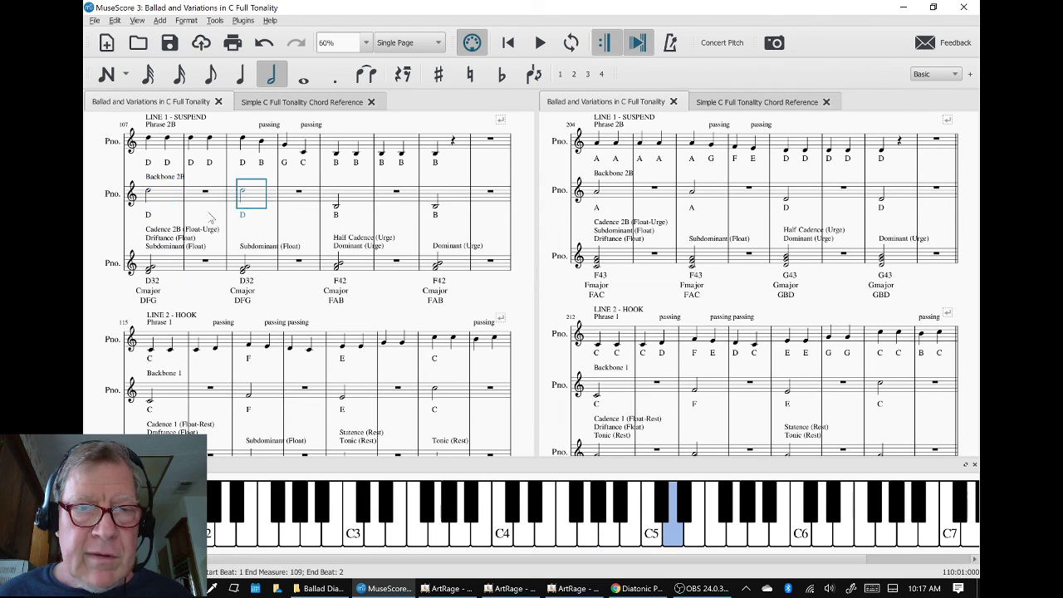
click(164, 264)
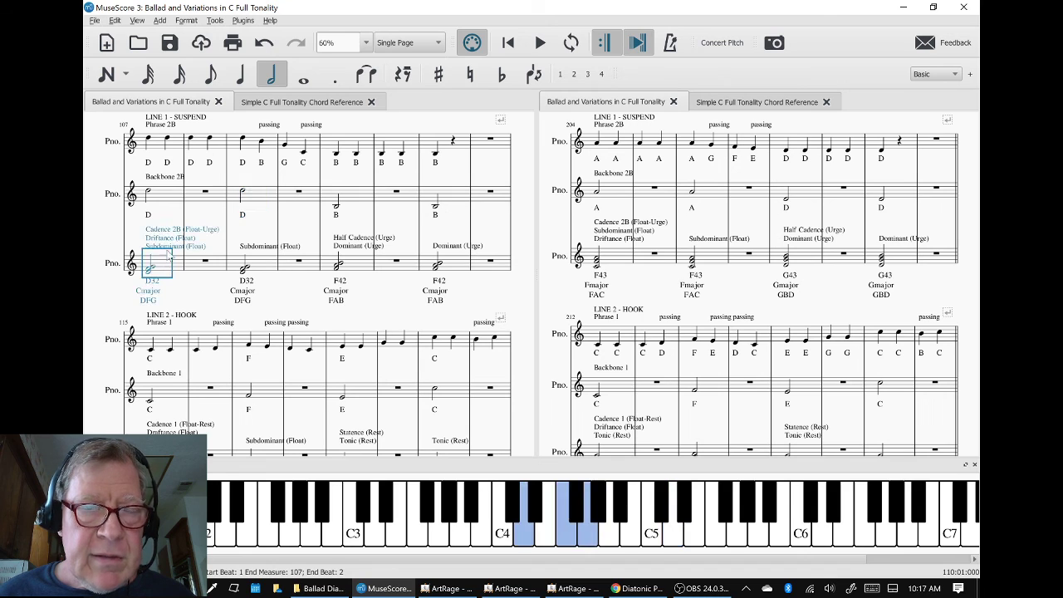
click(154, 144)
click(151, 141)
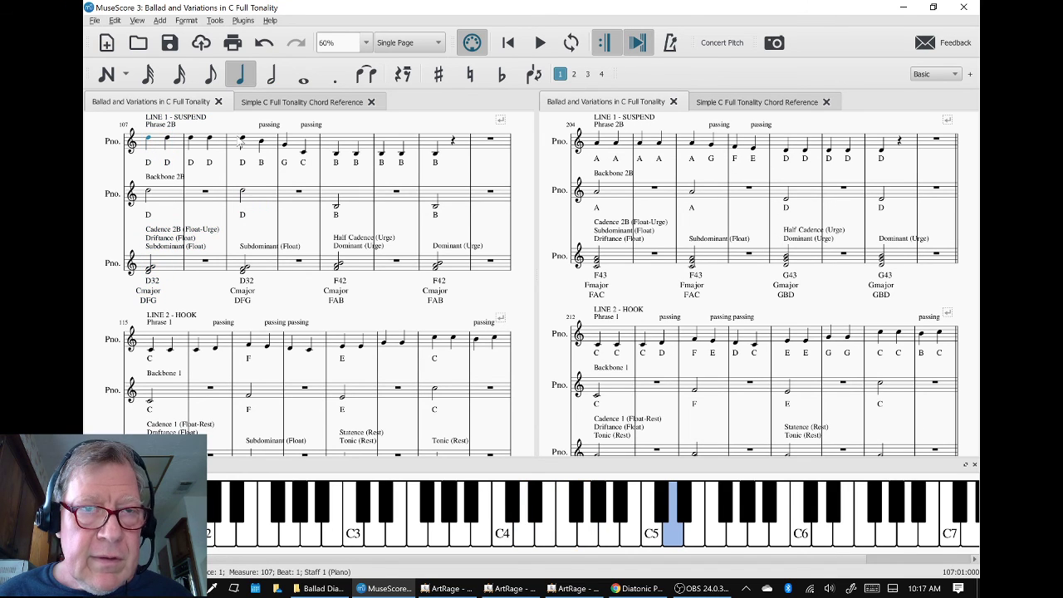
click(241, 193)
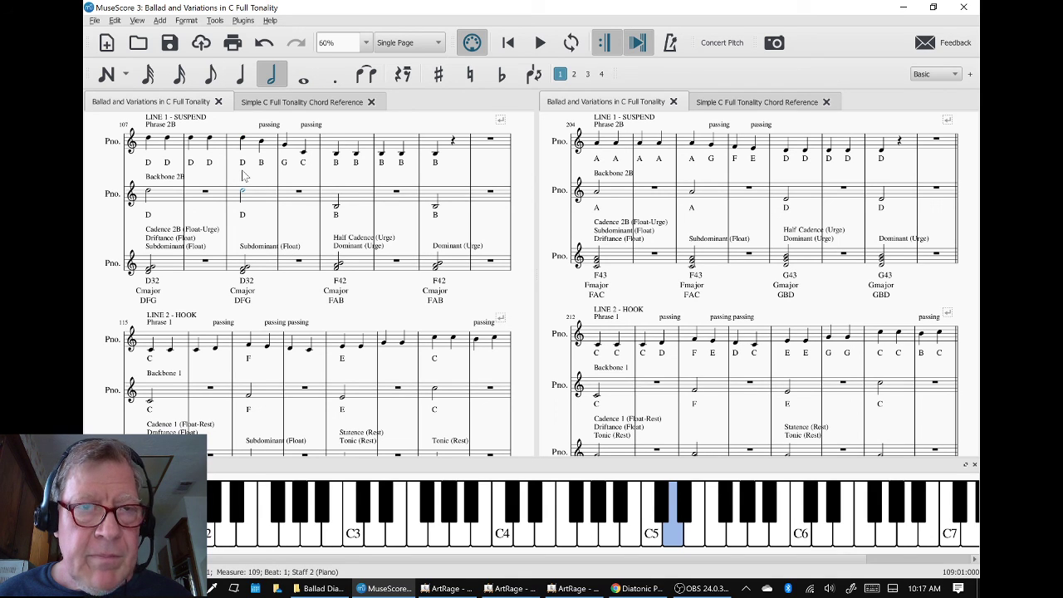
click(260, 141)
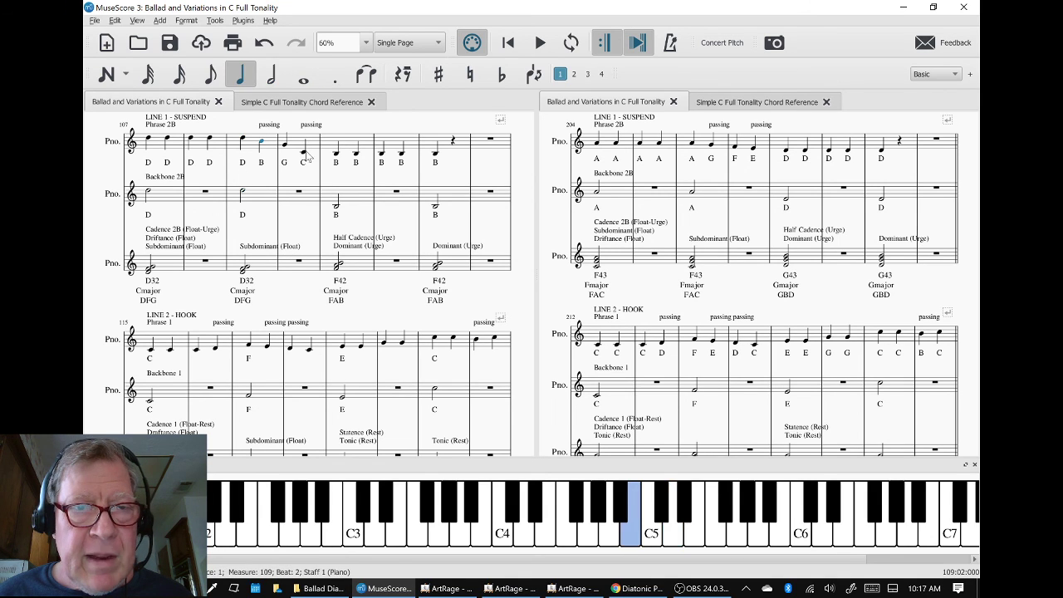
click(259, 270)
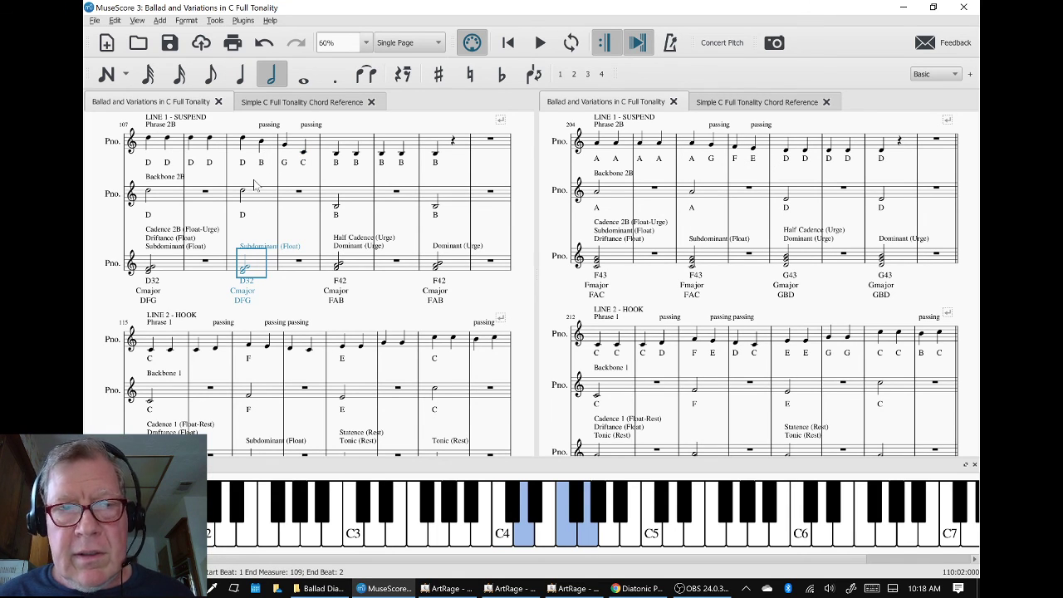
scroll(256, 186, up, 1)
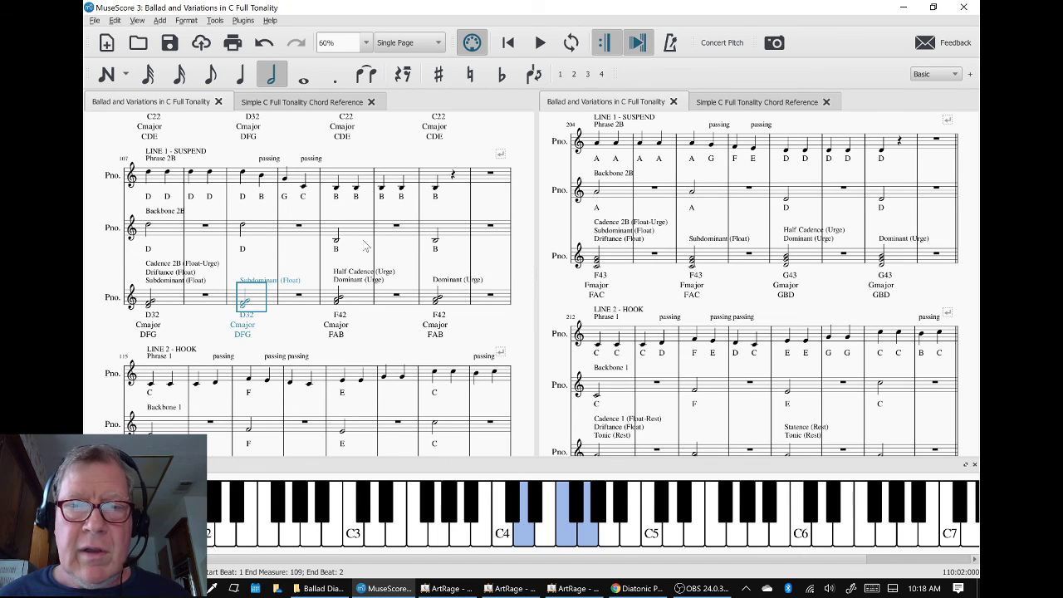
Scroll both score panes up to the BALLAD VARIATION headings, then switch to OBS.
scroll(607, 282, up, 1)
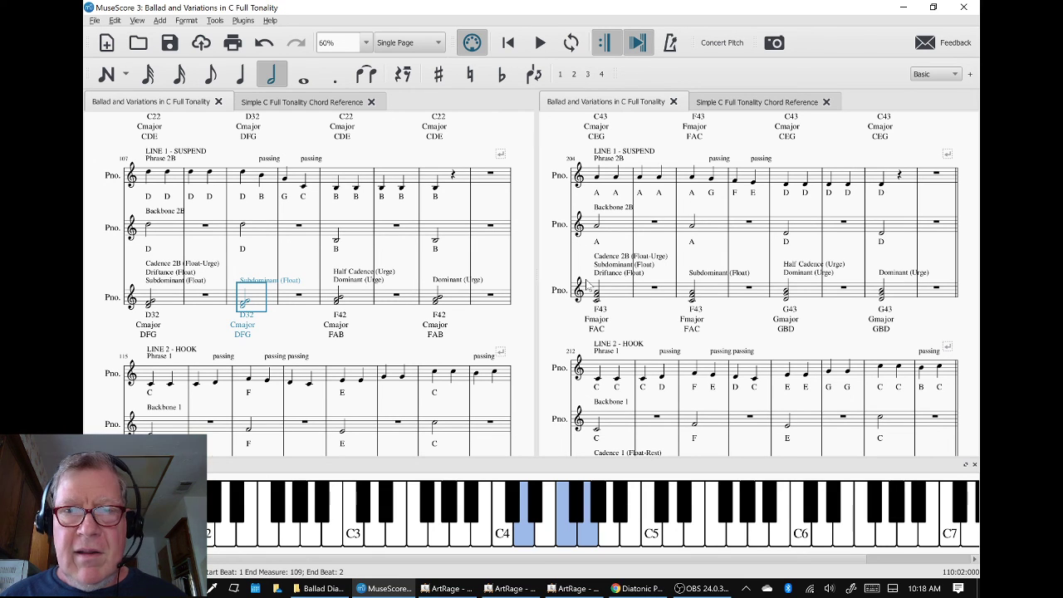
scroll(715, 256, up, 4)
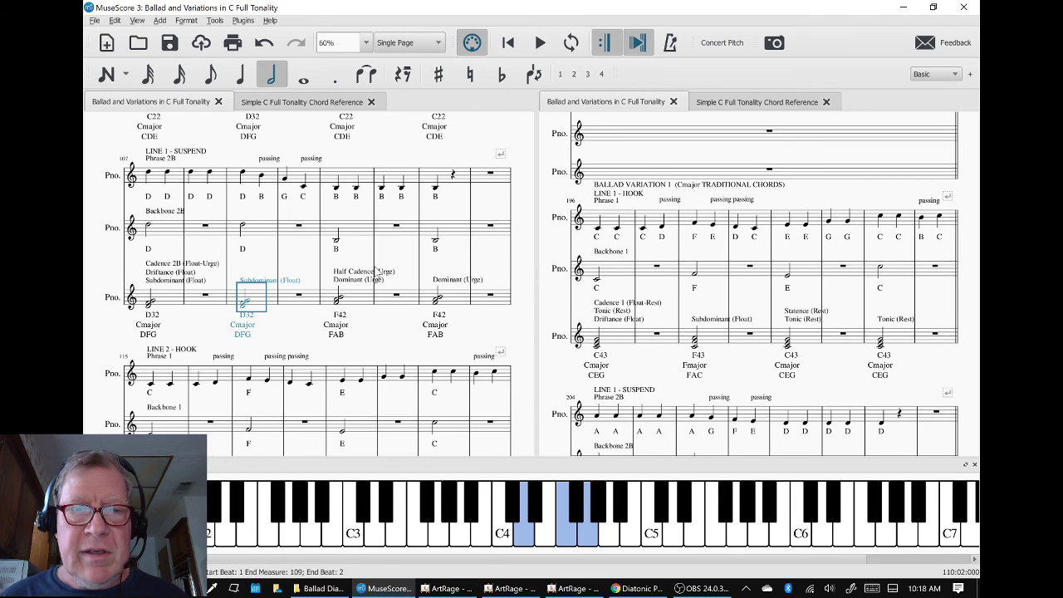
scroll(379, 273, up, 4)
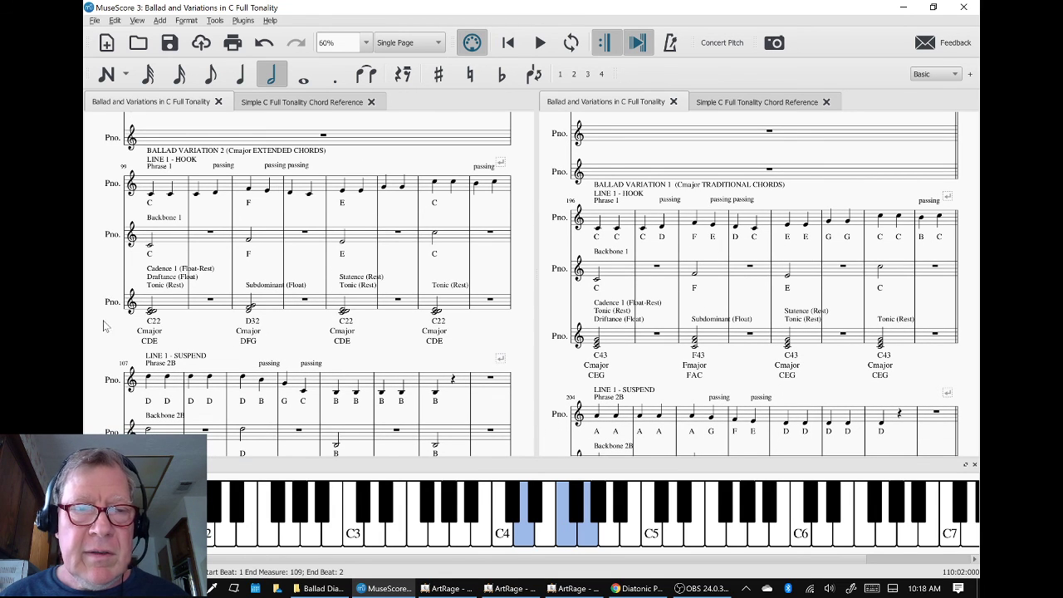
drag(110, 327, 112, 325)
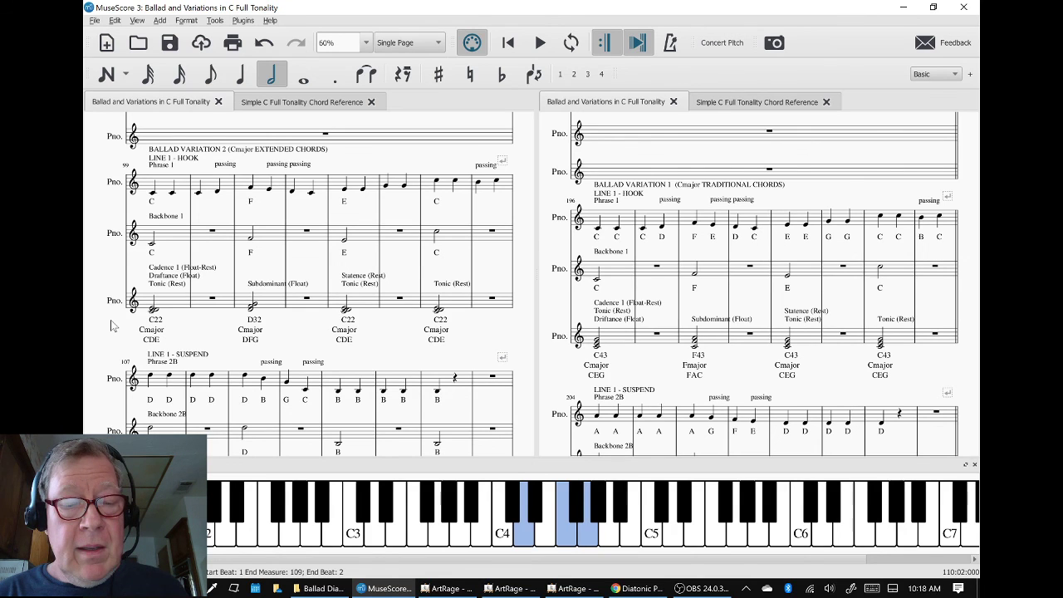
key(alt+Tab)
key(alt+Tab)
key(alt+Tab)
key(alt+Tab)
key(alt+Tab)
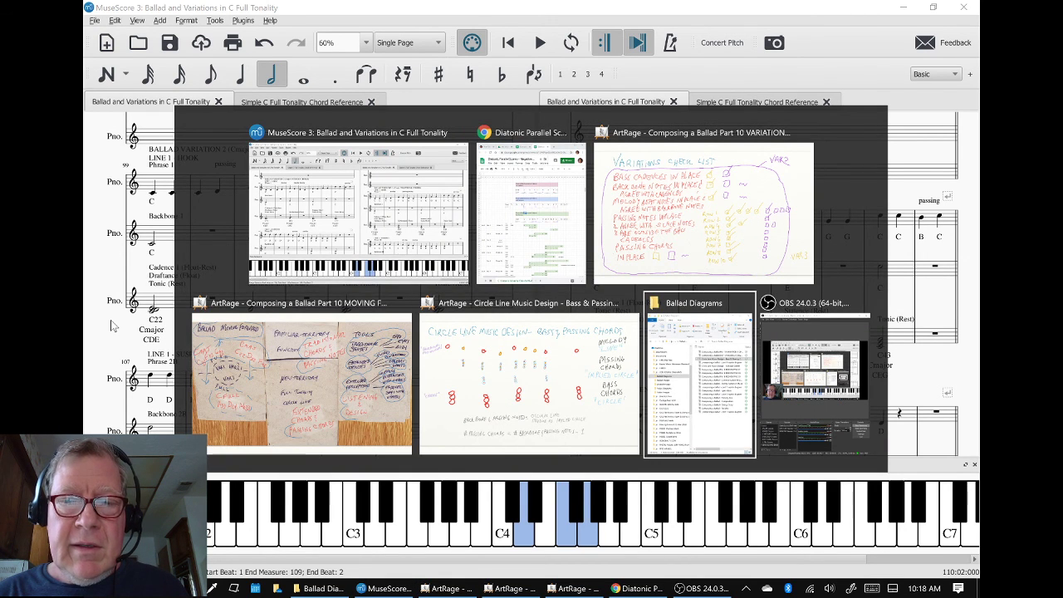
key(alt+Tab)
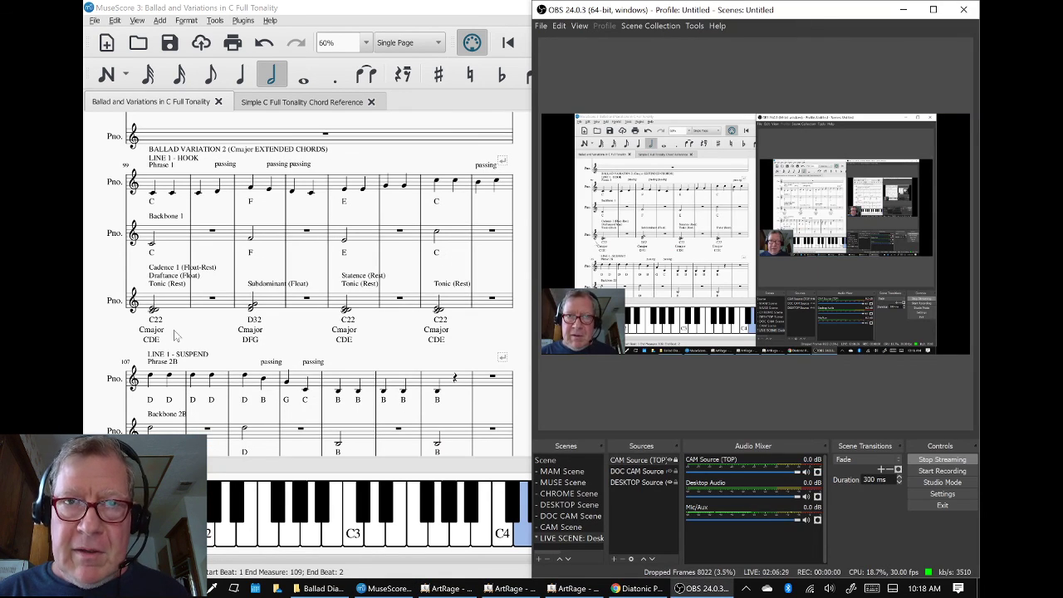